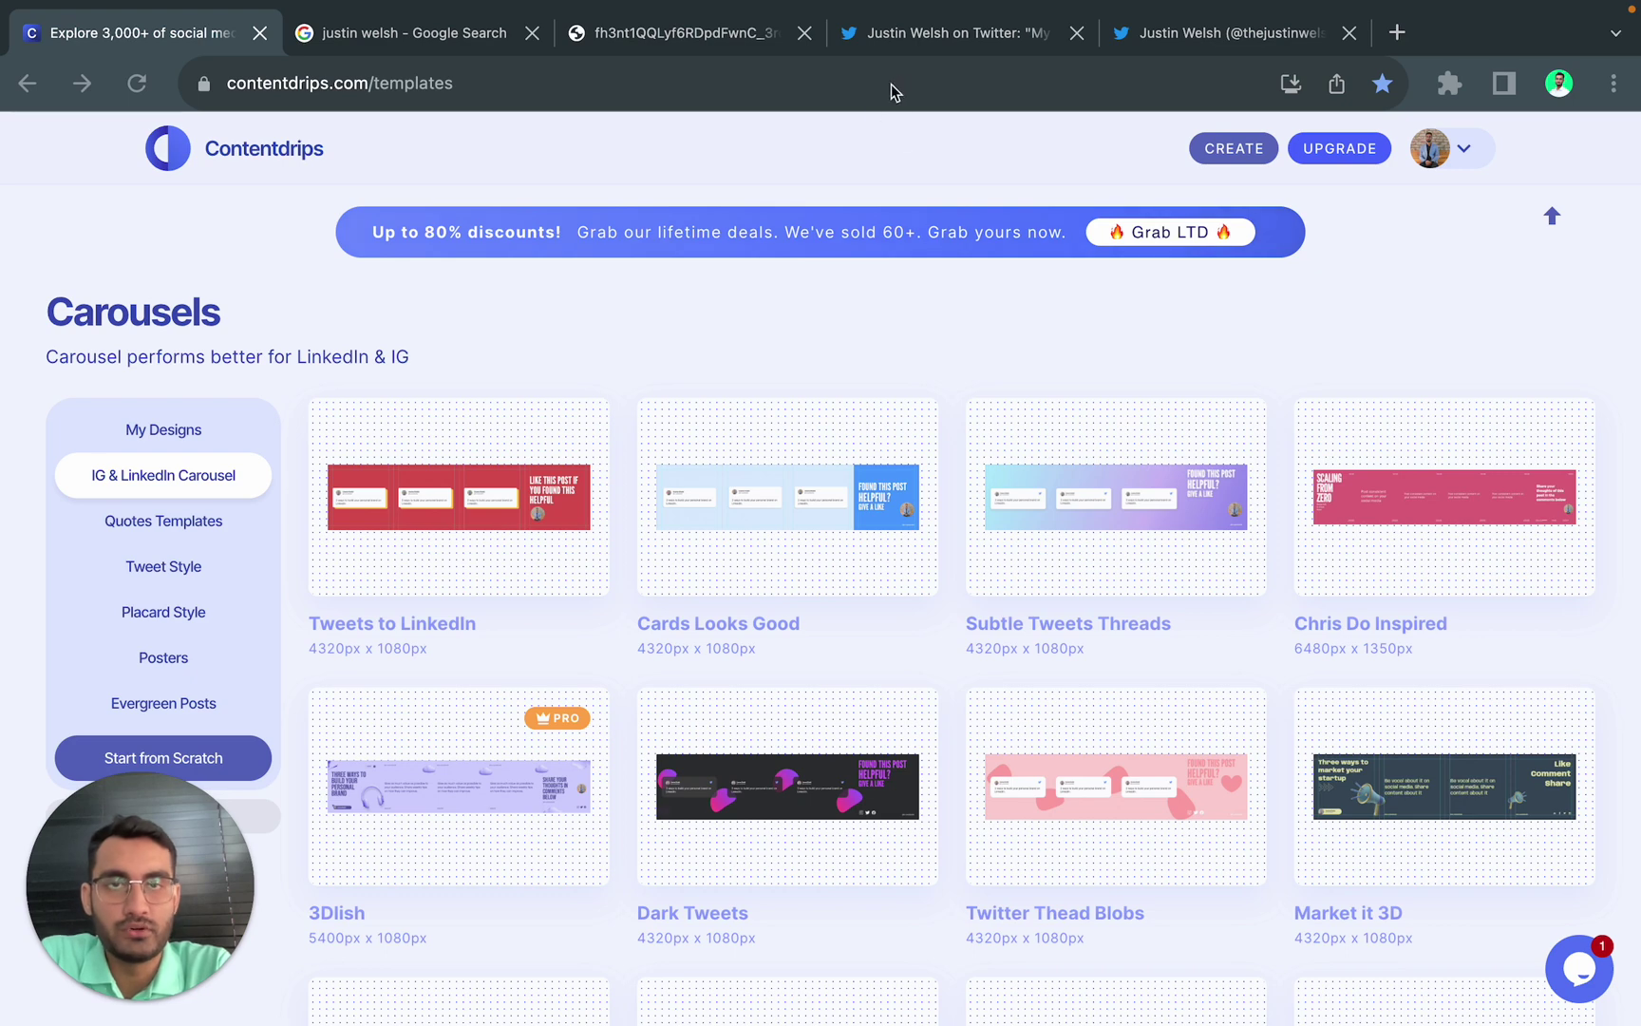
Step: Review the six-step course launch thread on Twitter and its author's profile page
{"action": "left_click", "coordinate": [994, 53]}
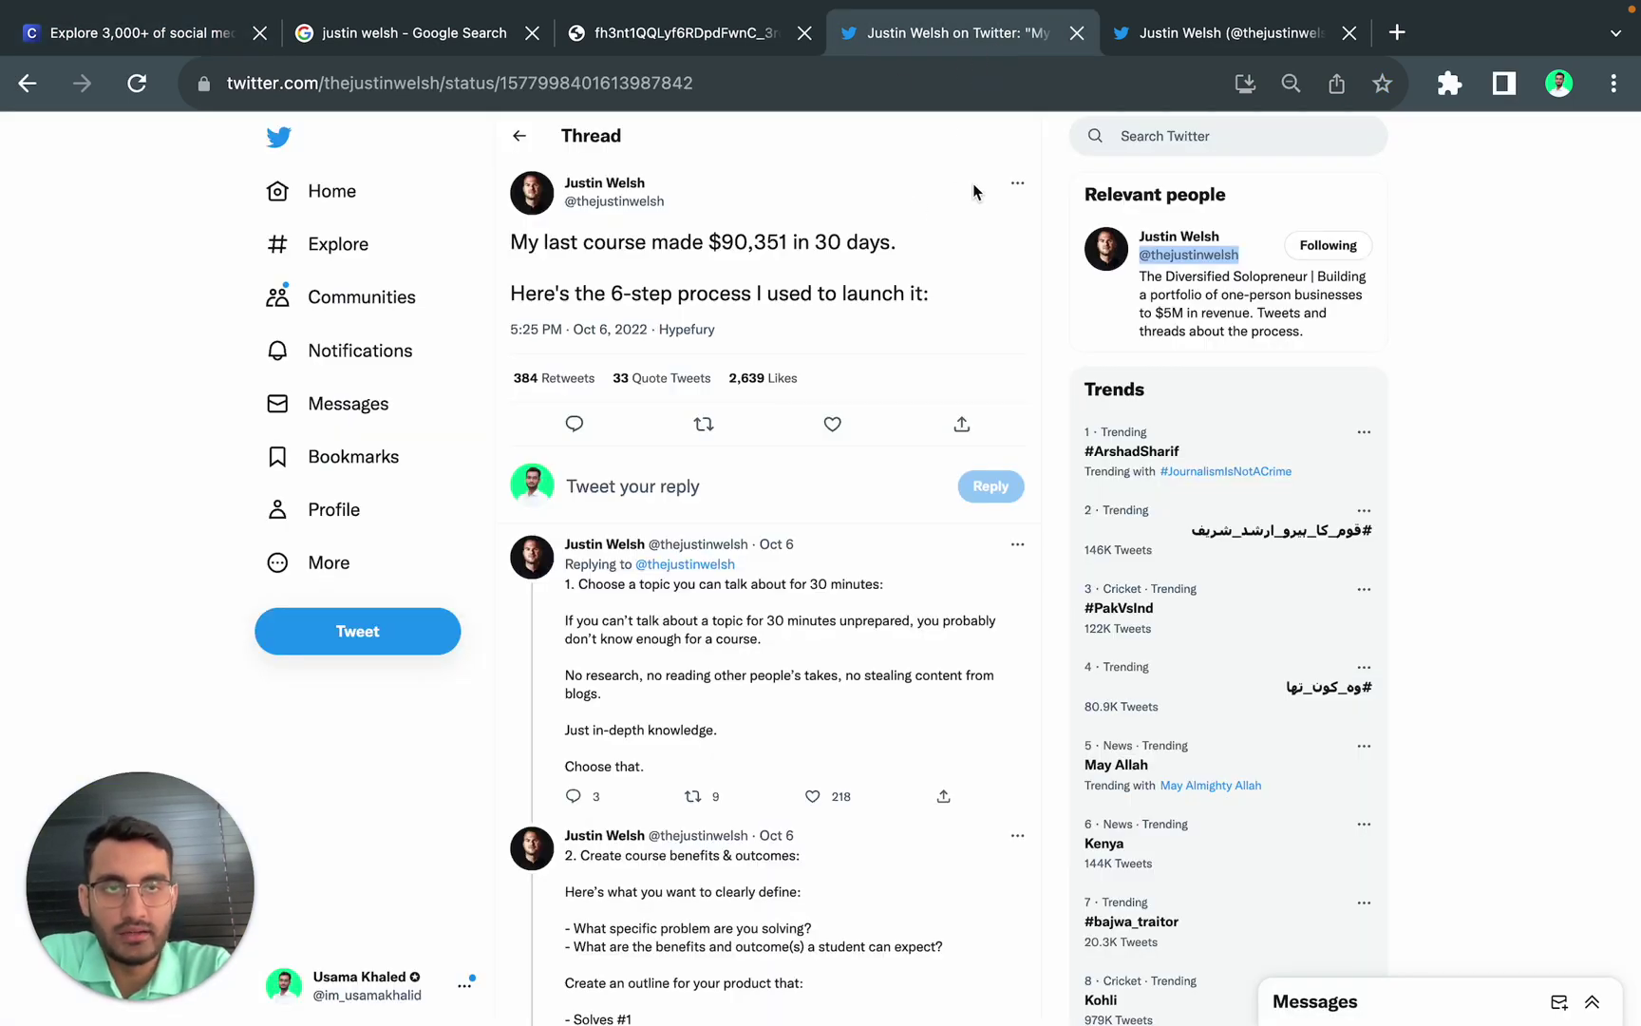
{"action": "mouse_move", "coordinate": [572, 181]}
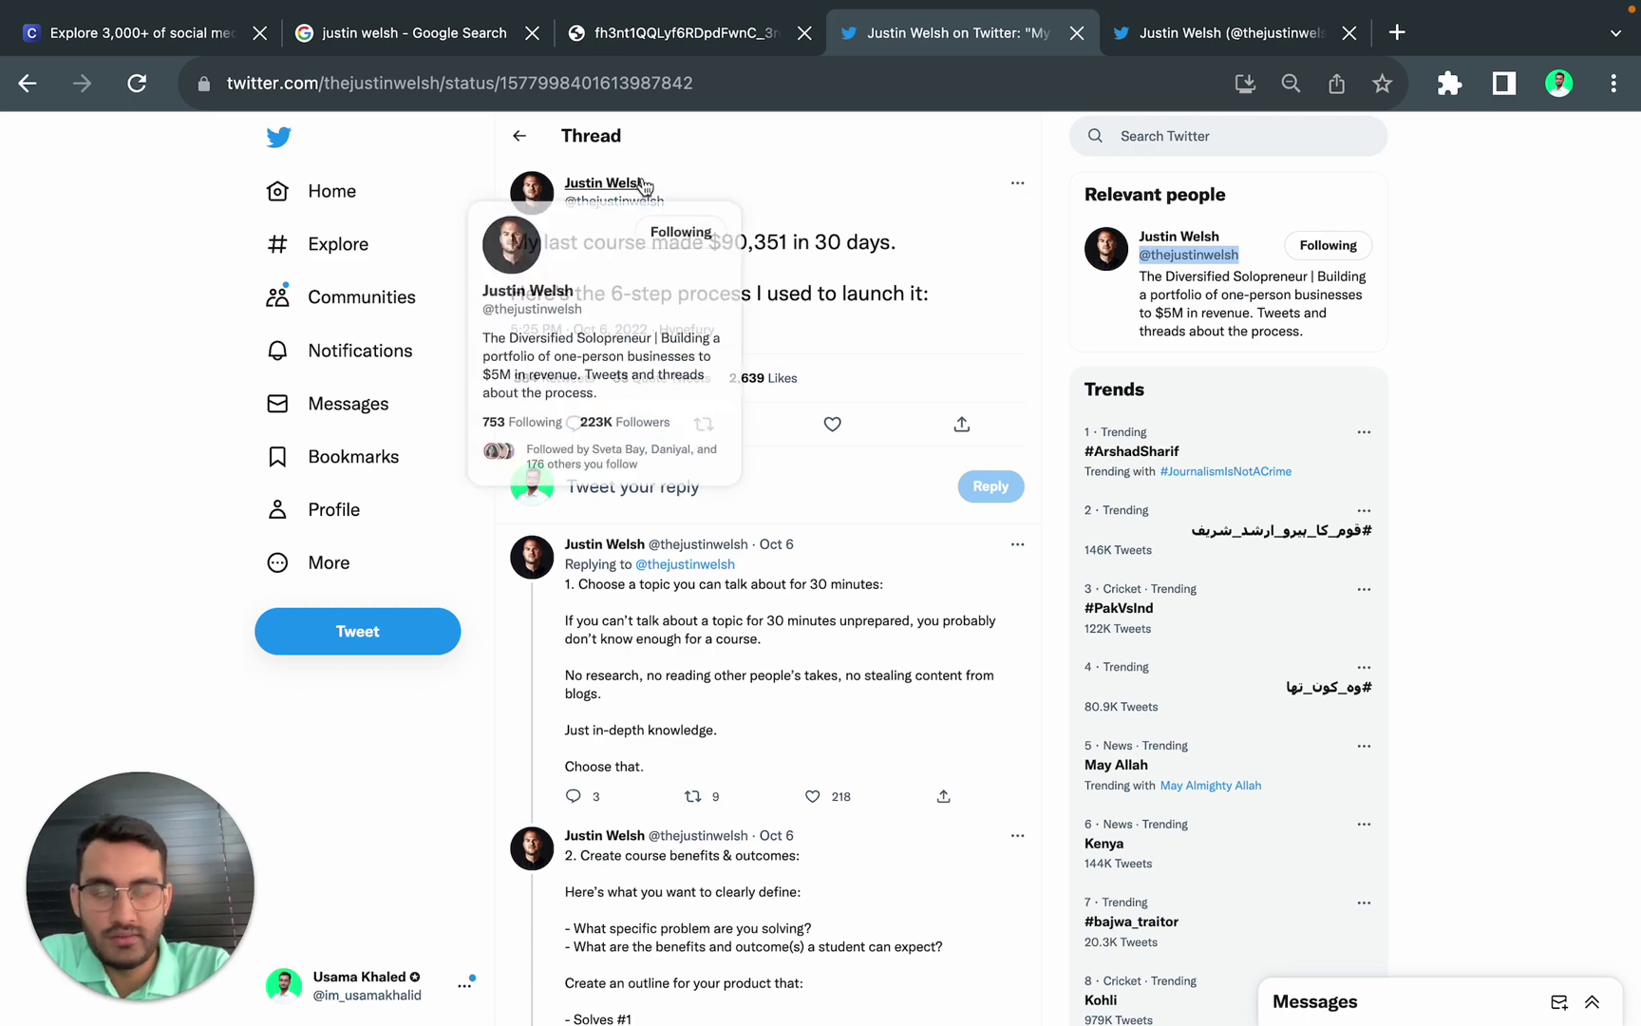
{"action": "left_click", "coordinate": [1225, 34]}
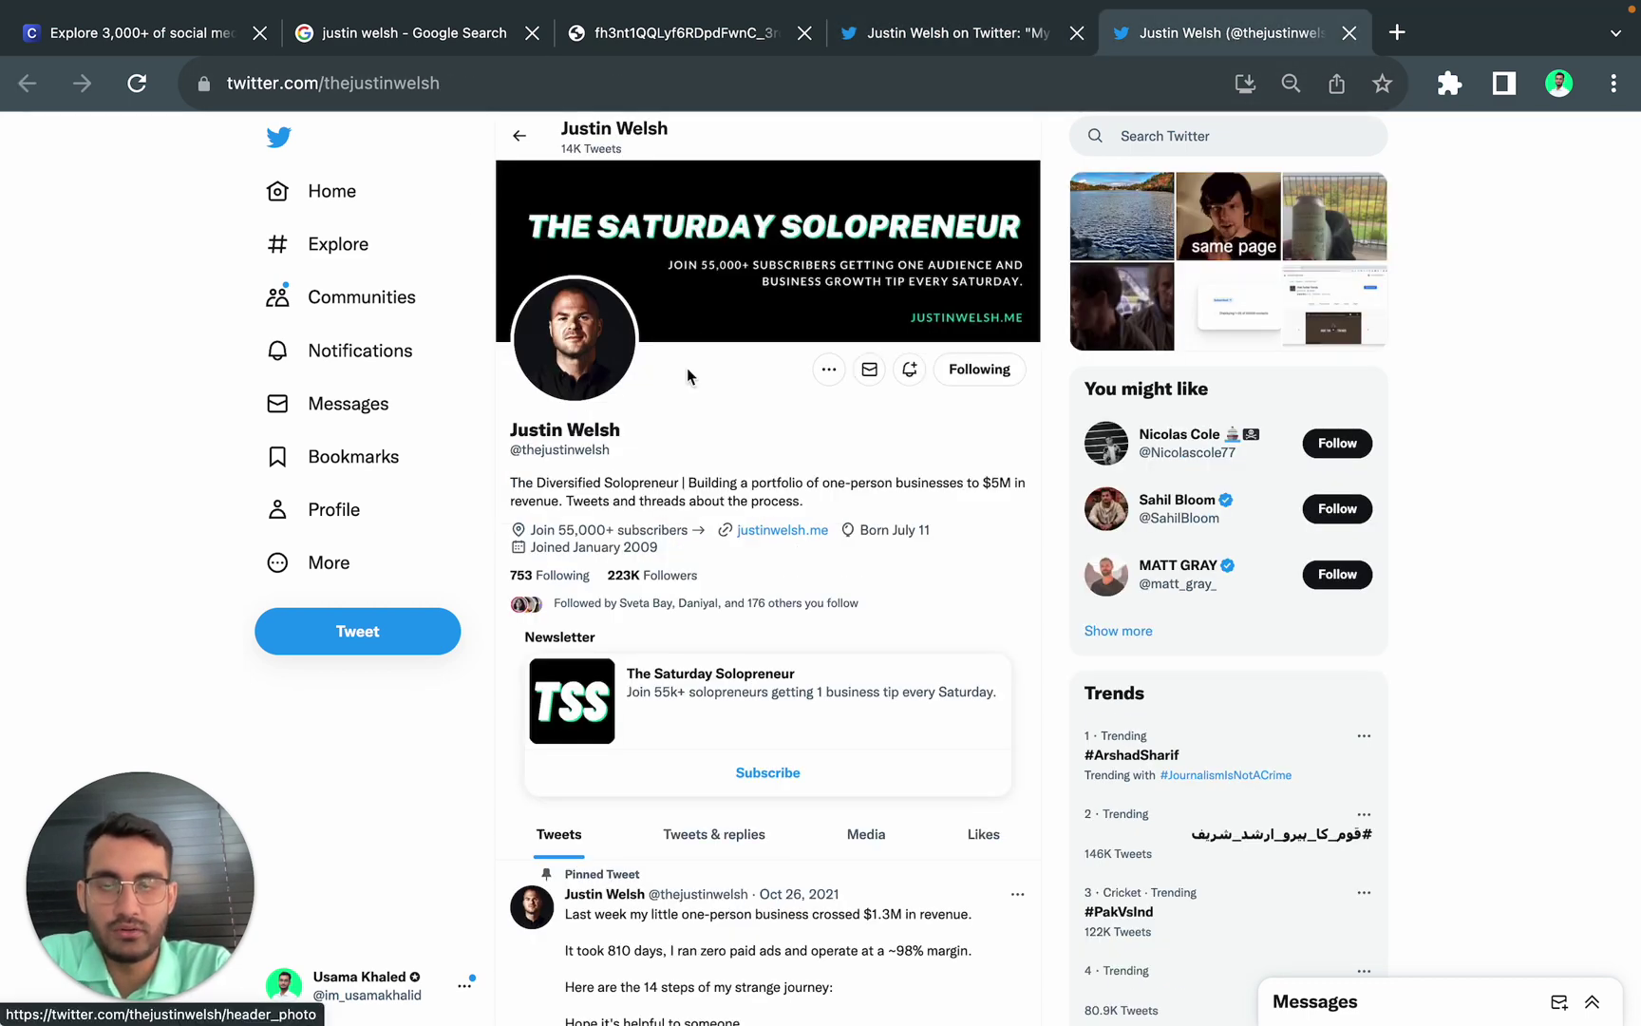
{"action": "scroll", "coordinate": [688, 367], "scroll_direction": "down", "scroll_amount": 1}
{"action": "scroll", "coordinate": [688, 368], "scroll_direction": "up", "scroll_amount": 1}
{"action": "scroll", "coordinate": [681, 451], "scroll_direction": "down", "scroll_amount": 5}
{"action": "scroll", "coordinate": [677, 458], "scroll_direction": "up", "scroll_amount": 5}
Step: Switch to Contentdrips, browse the carousel templates and open the Dark Tweets template in the editor
{"action": "left_click", "coordinate": [197, 40]}
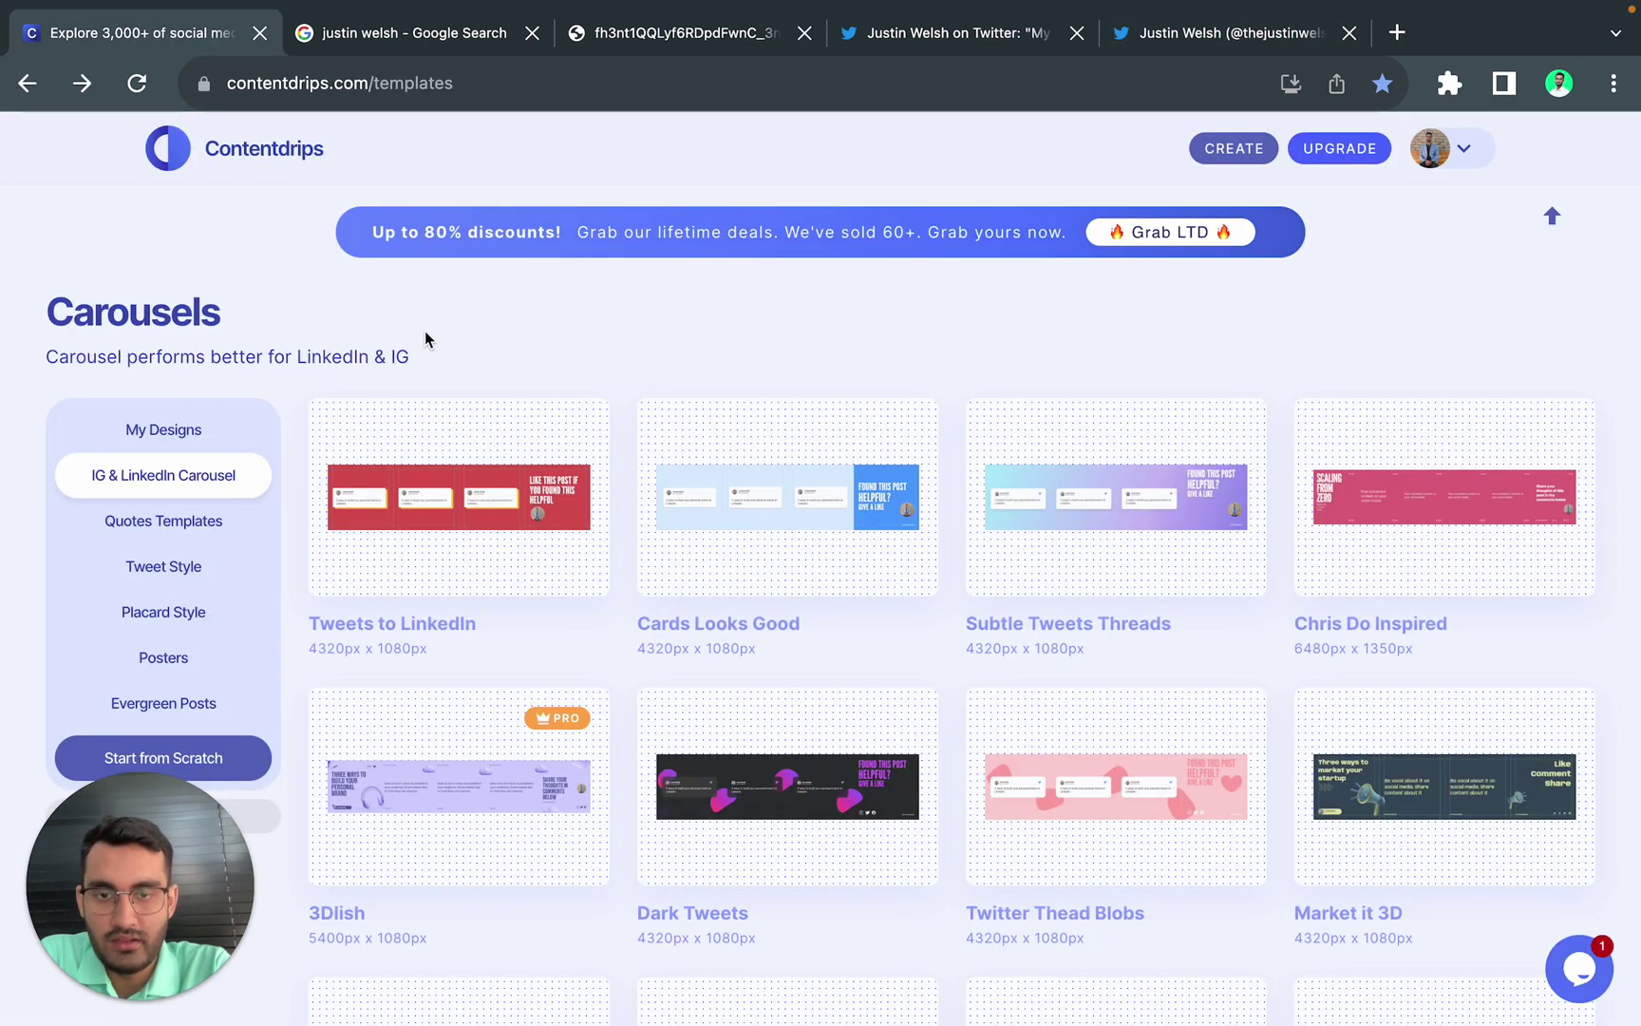
{"action": "scroll", "coordinate": [424, 332], "scroll_direction": "down", "scroll_amount": 3}
{"action": "scroll", "coordinate": [425, 333], "scroll_direction": "up", "scroll_amount": 2}
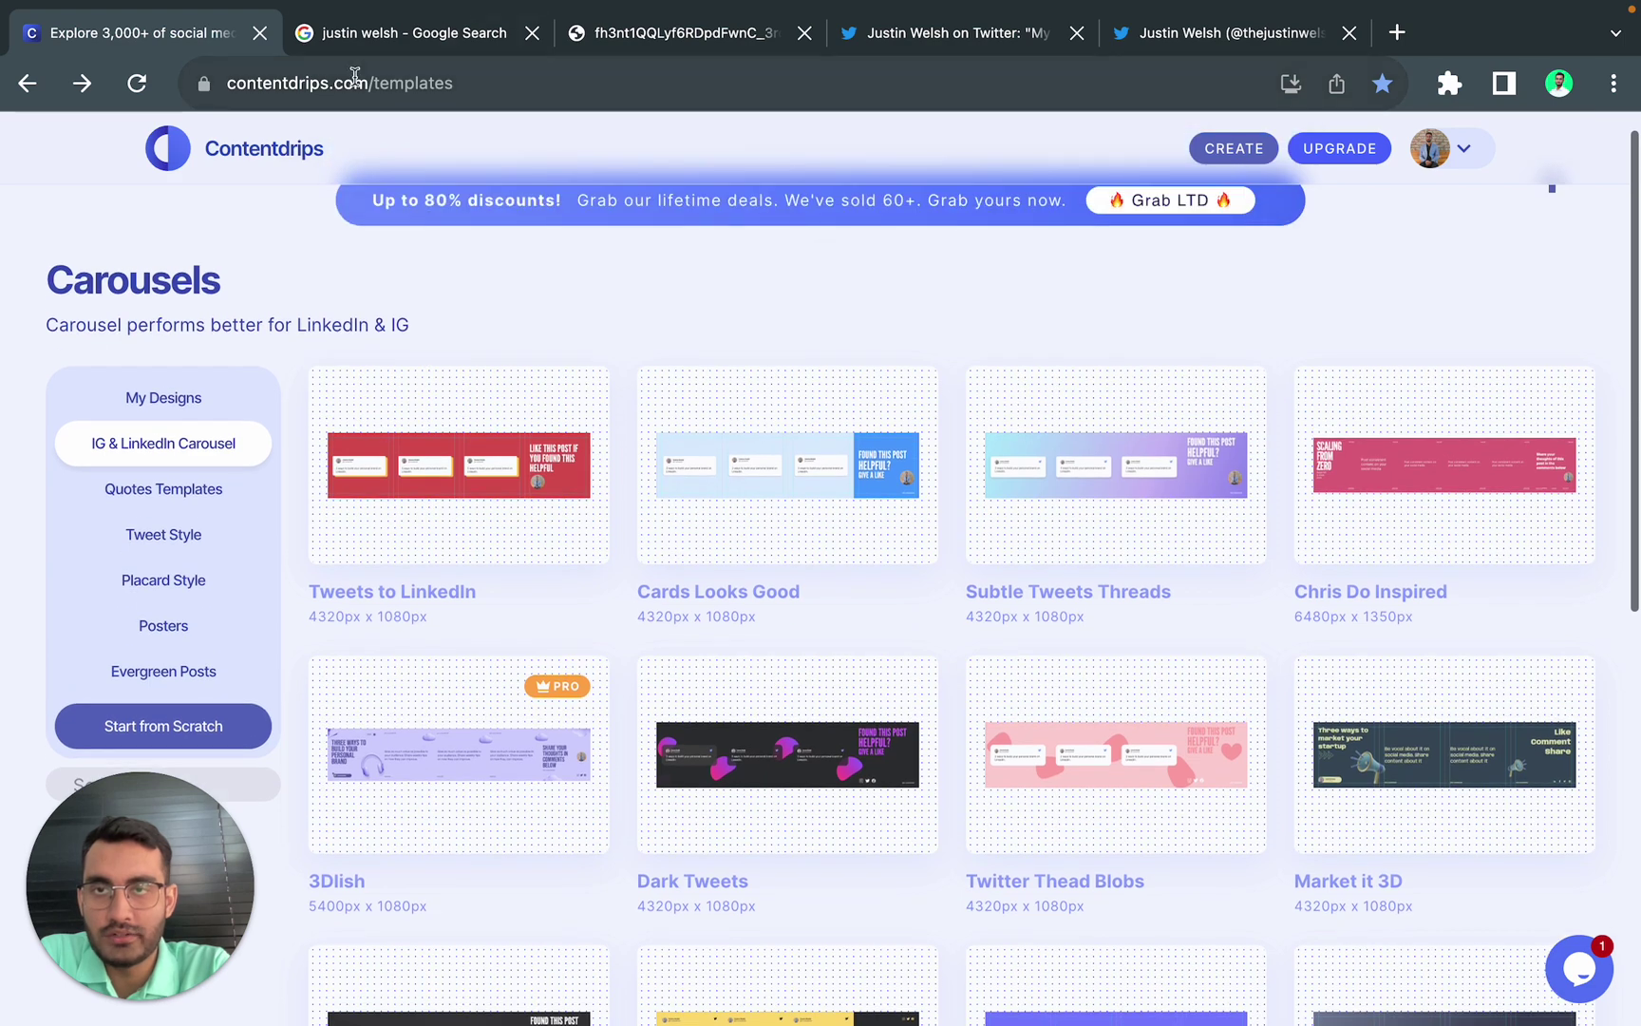
{"action": "scroll", "coordinate": [544, 380], "scroll_direction": "down", "scroll_amount": 2}
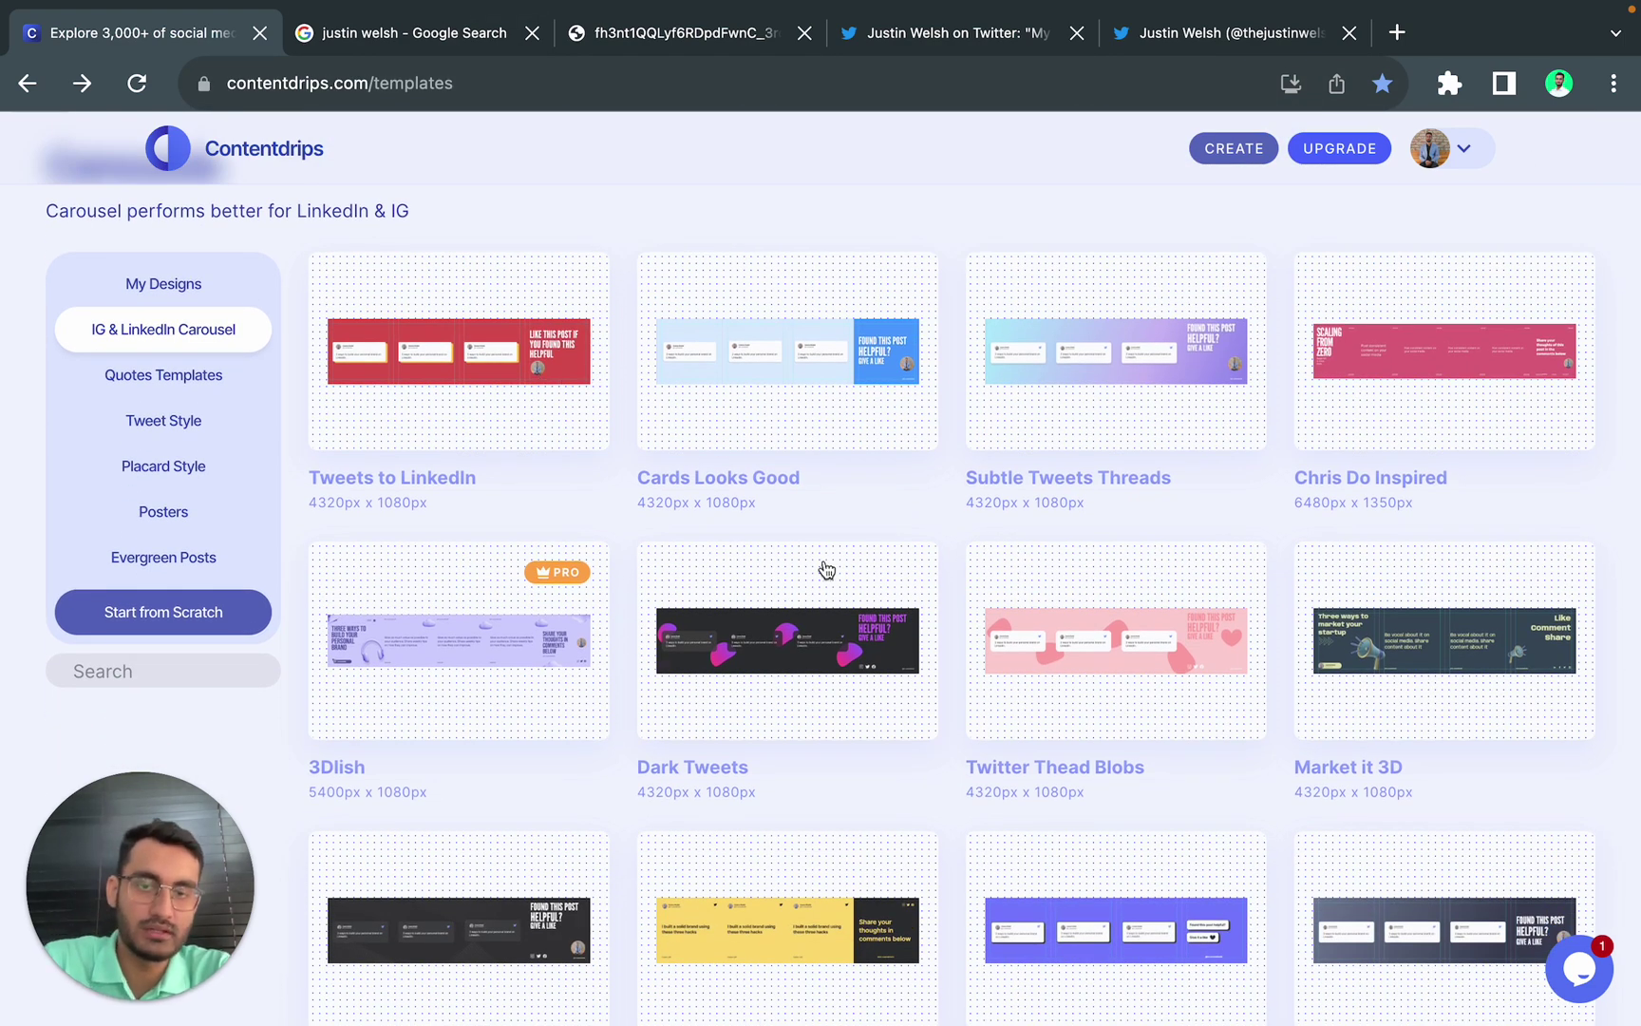
{"action": "left_click", "coordinate": [831, 615]}
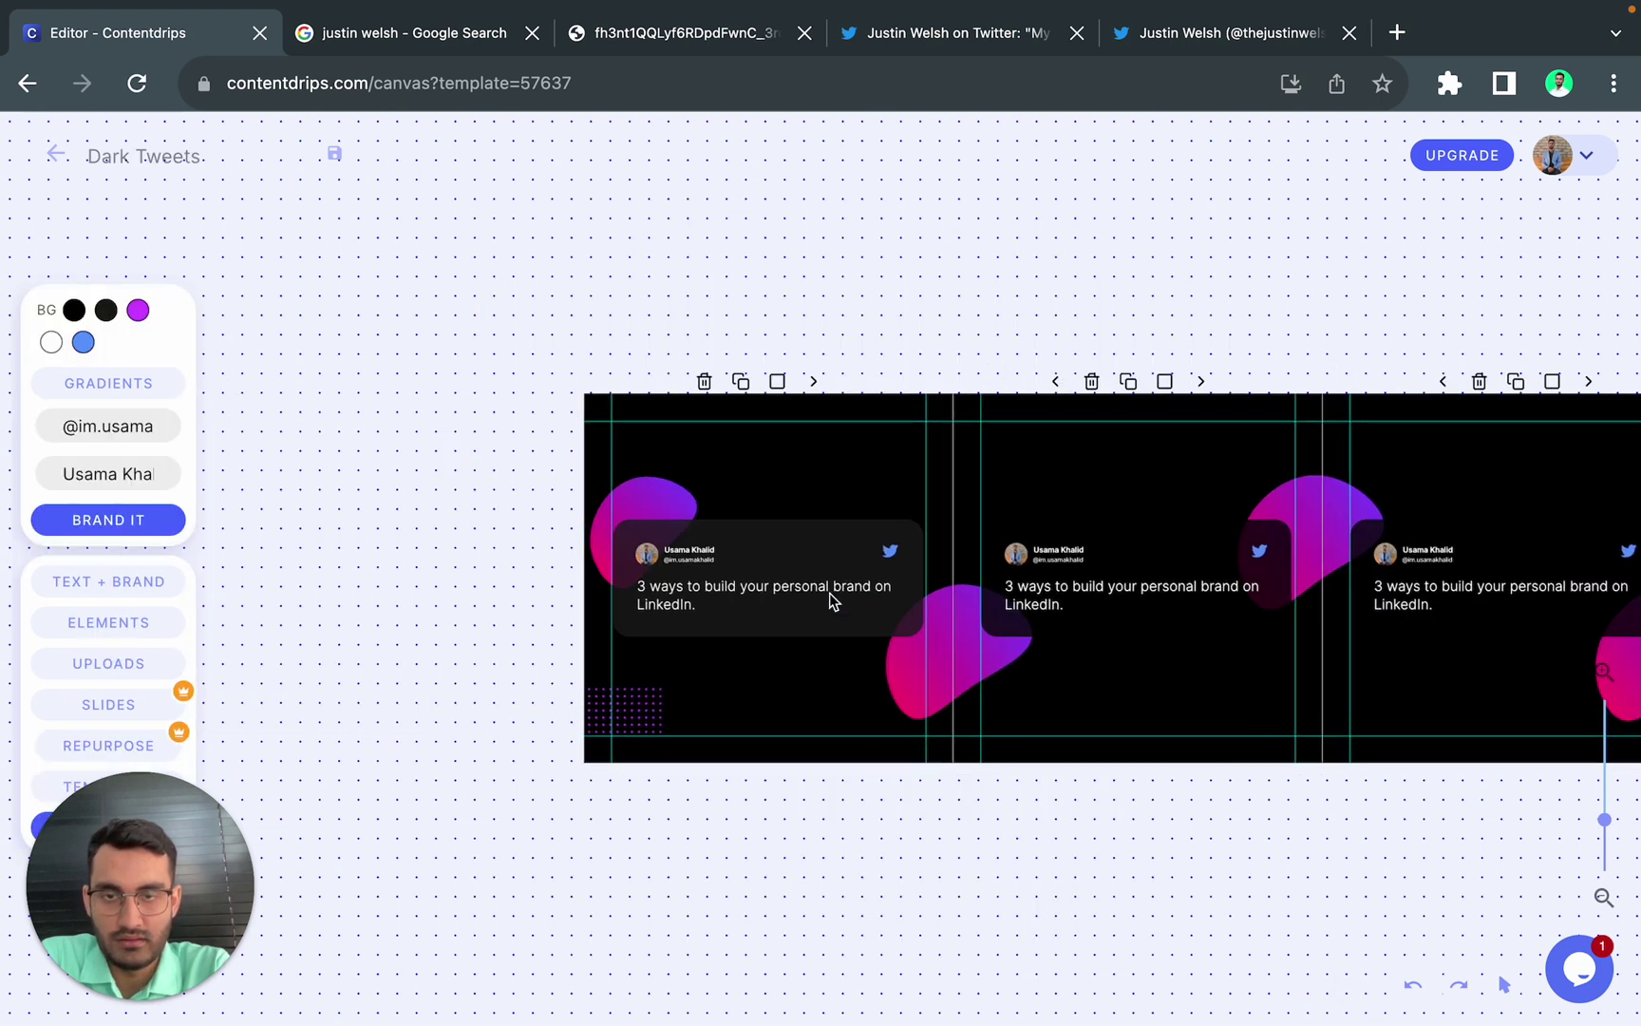
Step: Delete the gradient blob behind the first tweet card and the one between the first and second slides
{"action": "scroll", "coordinate": [829, 592], "scroll_direction": "down", "scroll_amount": 1}
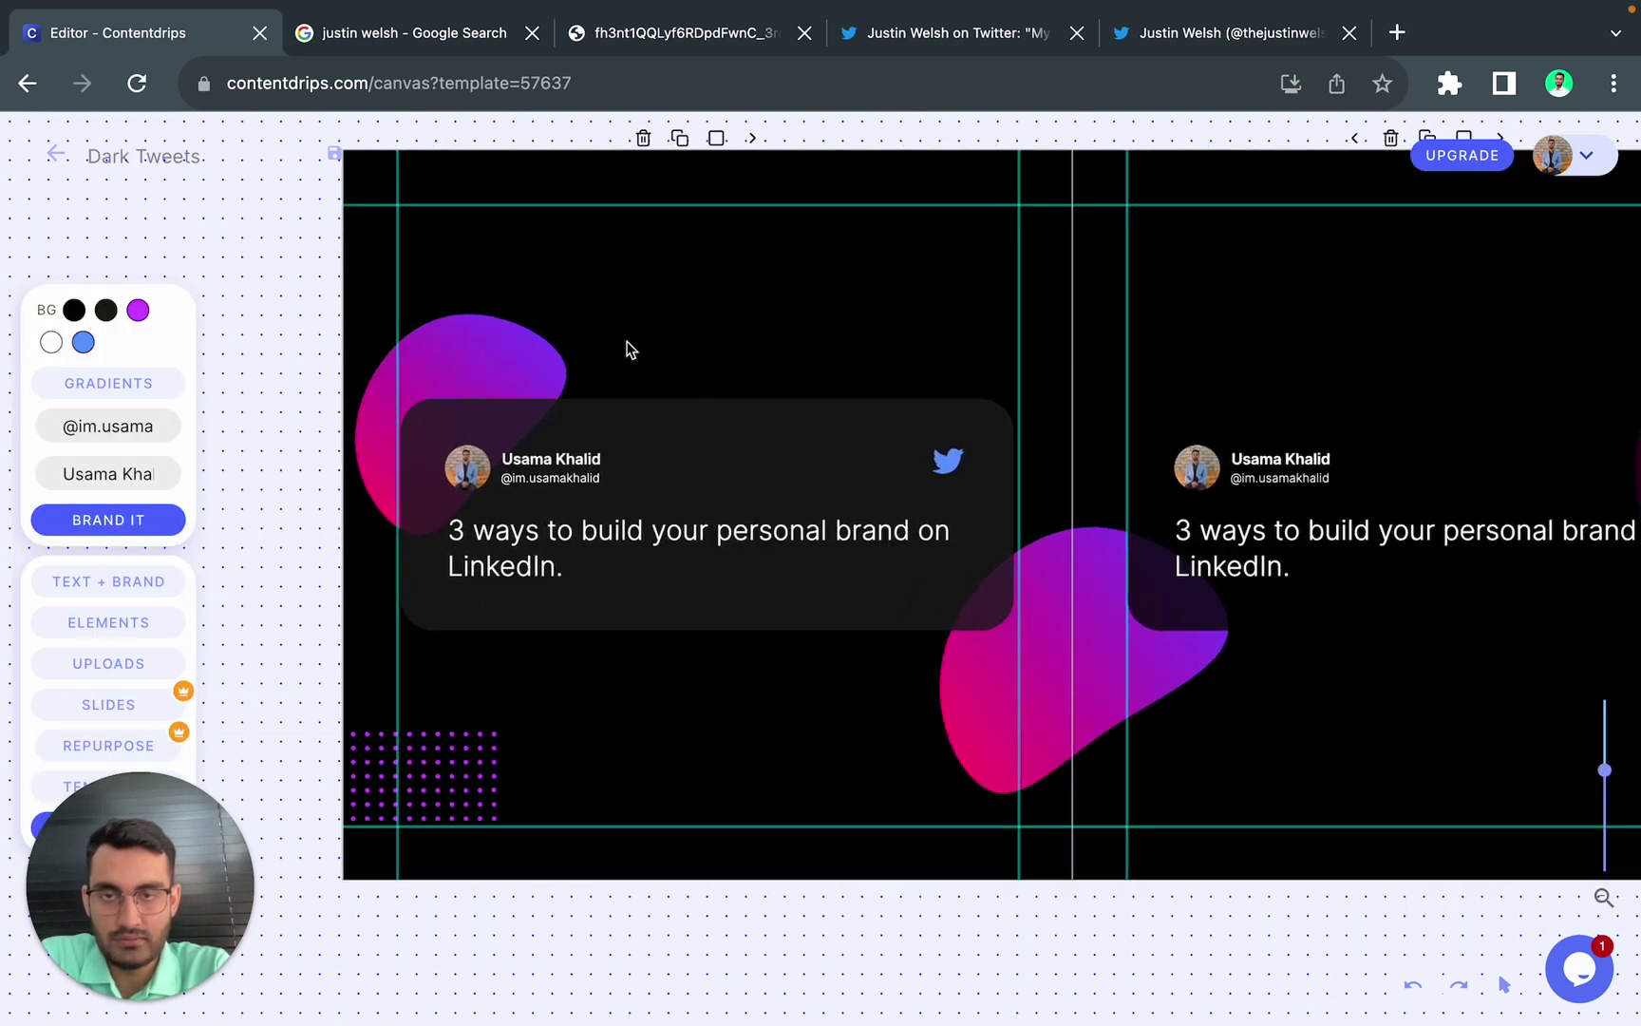
{"action": "left_click", "coordinate": [543, 353]}
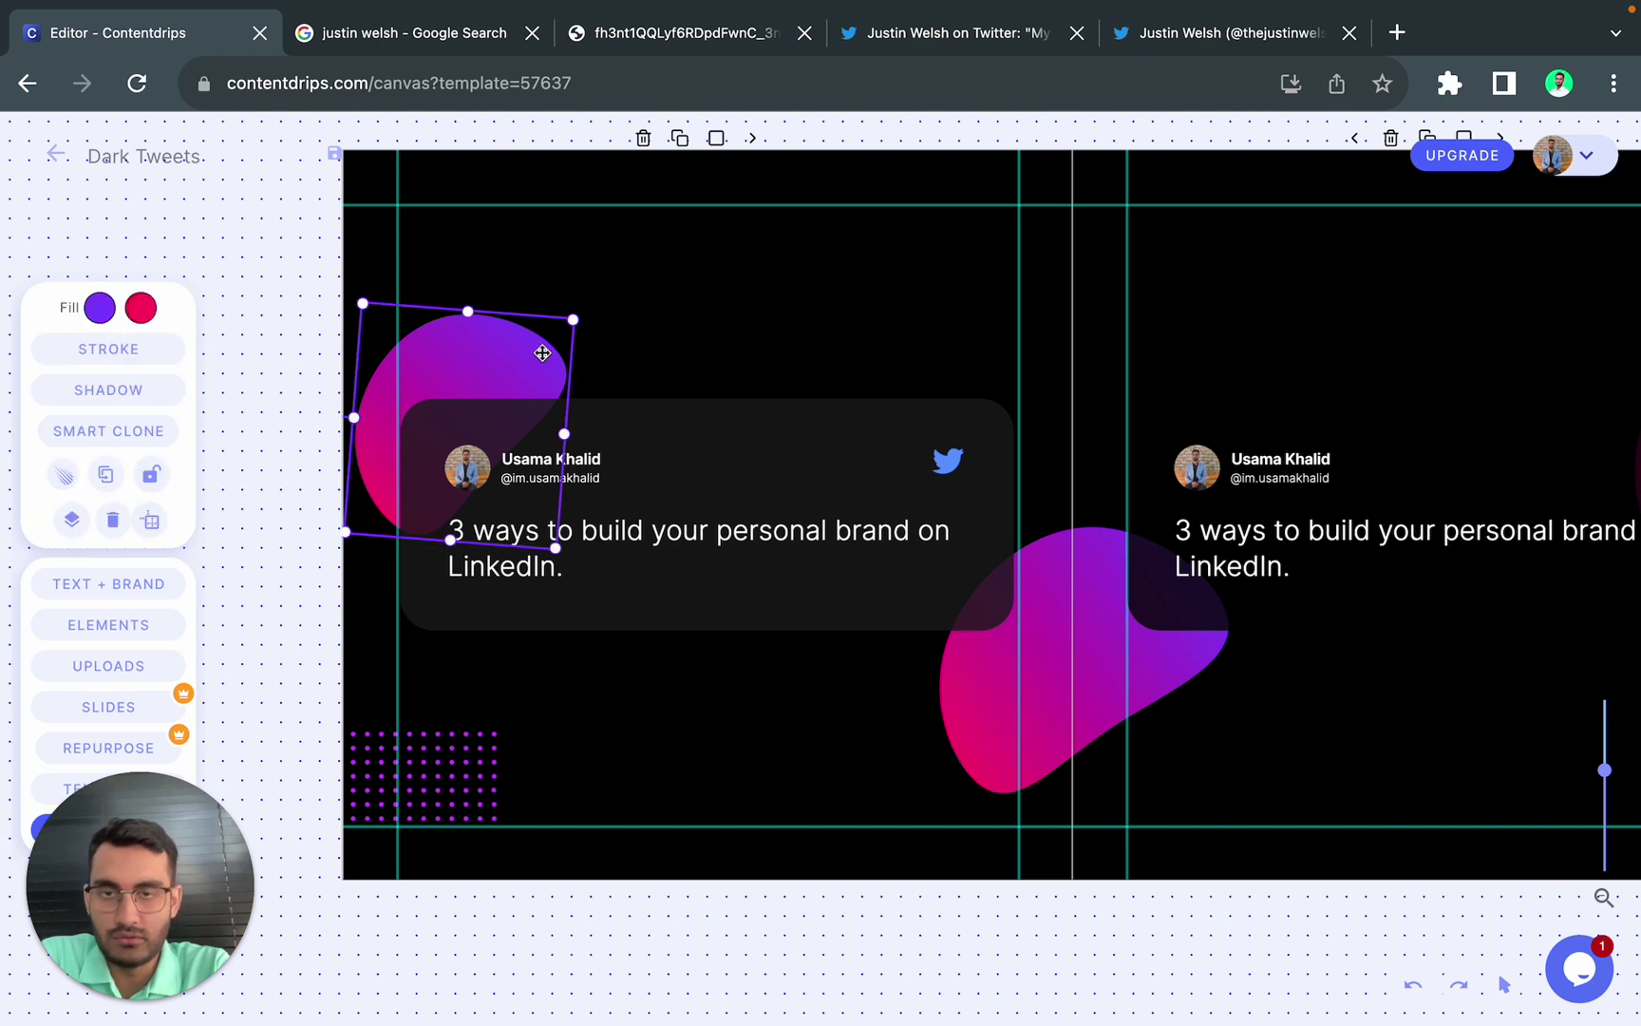
{"action": "left_click_drag", "start_coordinate": [540, 356], "coordinate": [547, 370]}
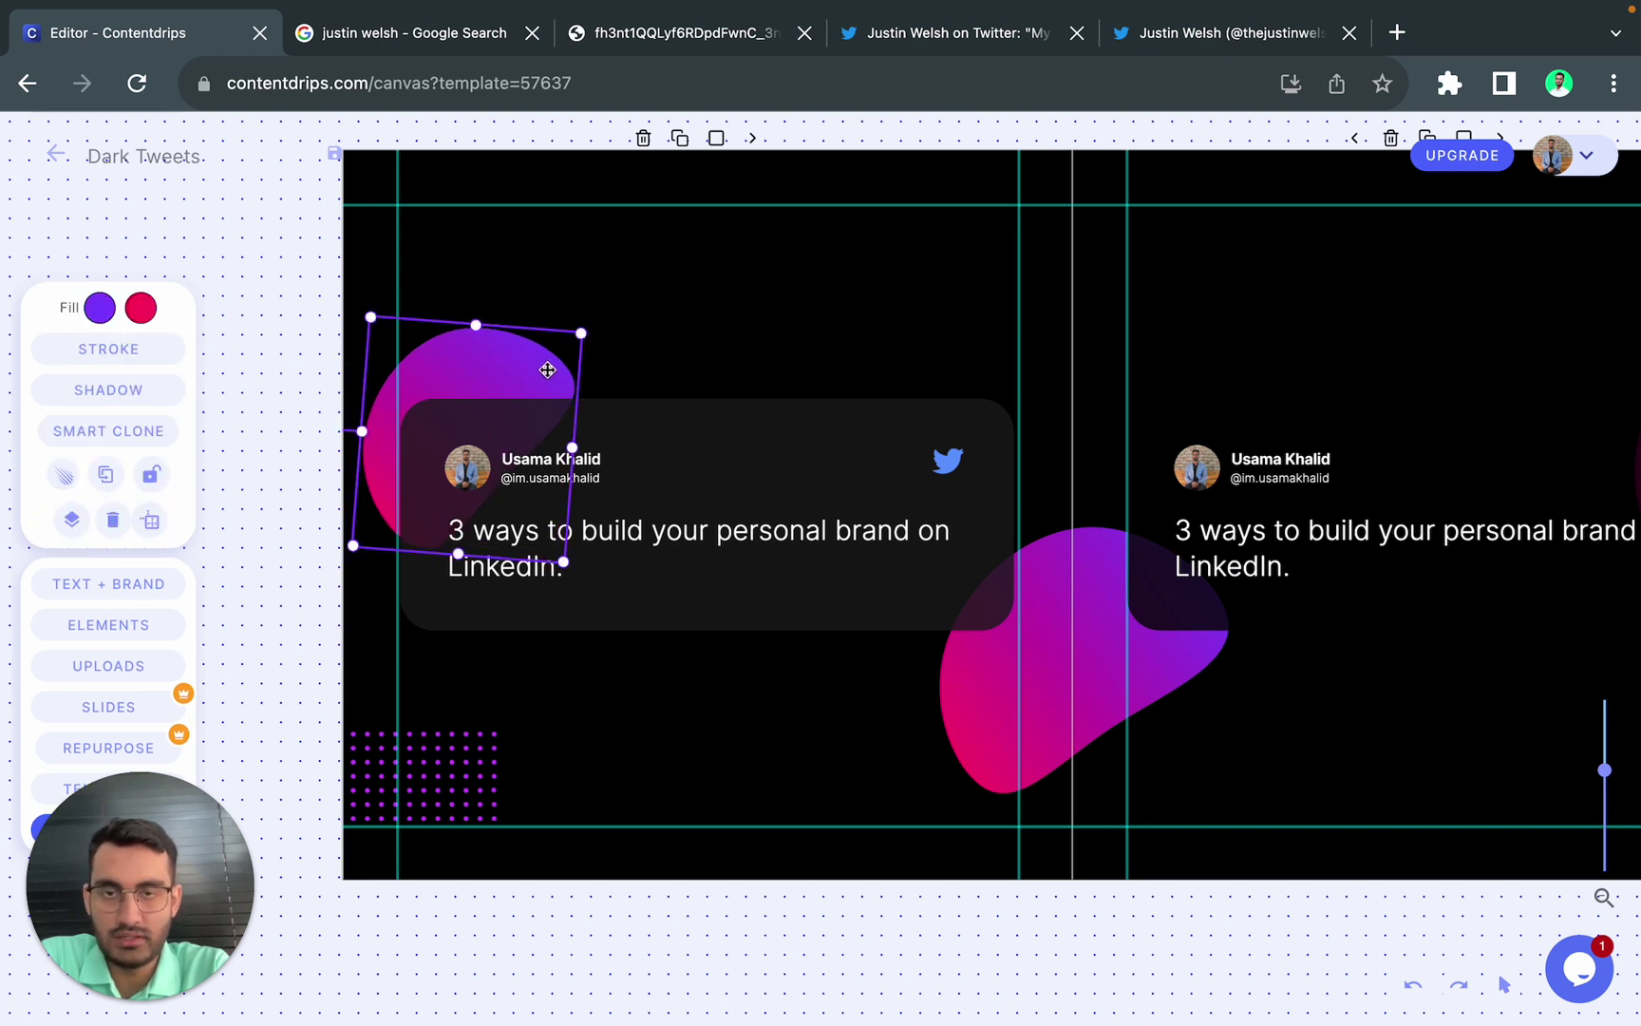
{"action": "key", "text": "Delete"}
{"action": "scroll", "coordinate": [549, 371], "scroll_direction": "right", "scroll_amount": 4}
{"action": "left_click", "coordinate": [713, 709]}
{"action": "key", "text": "Delete"}
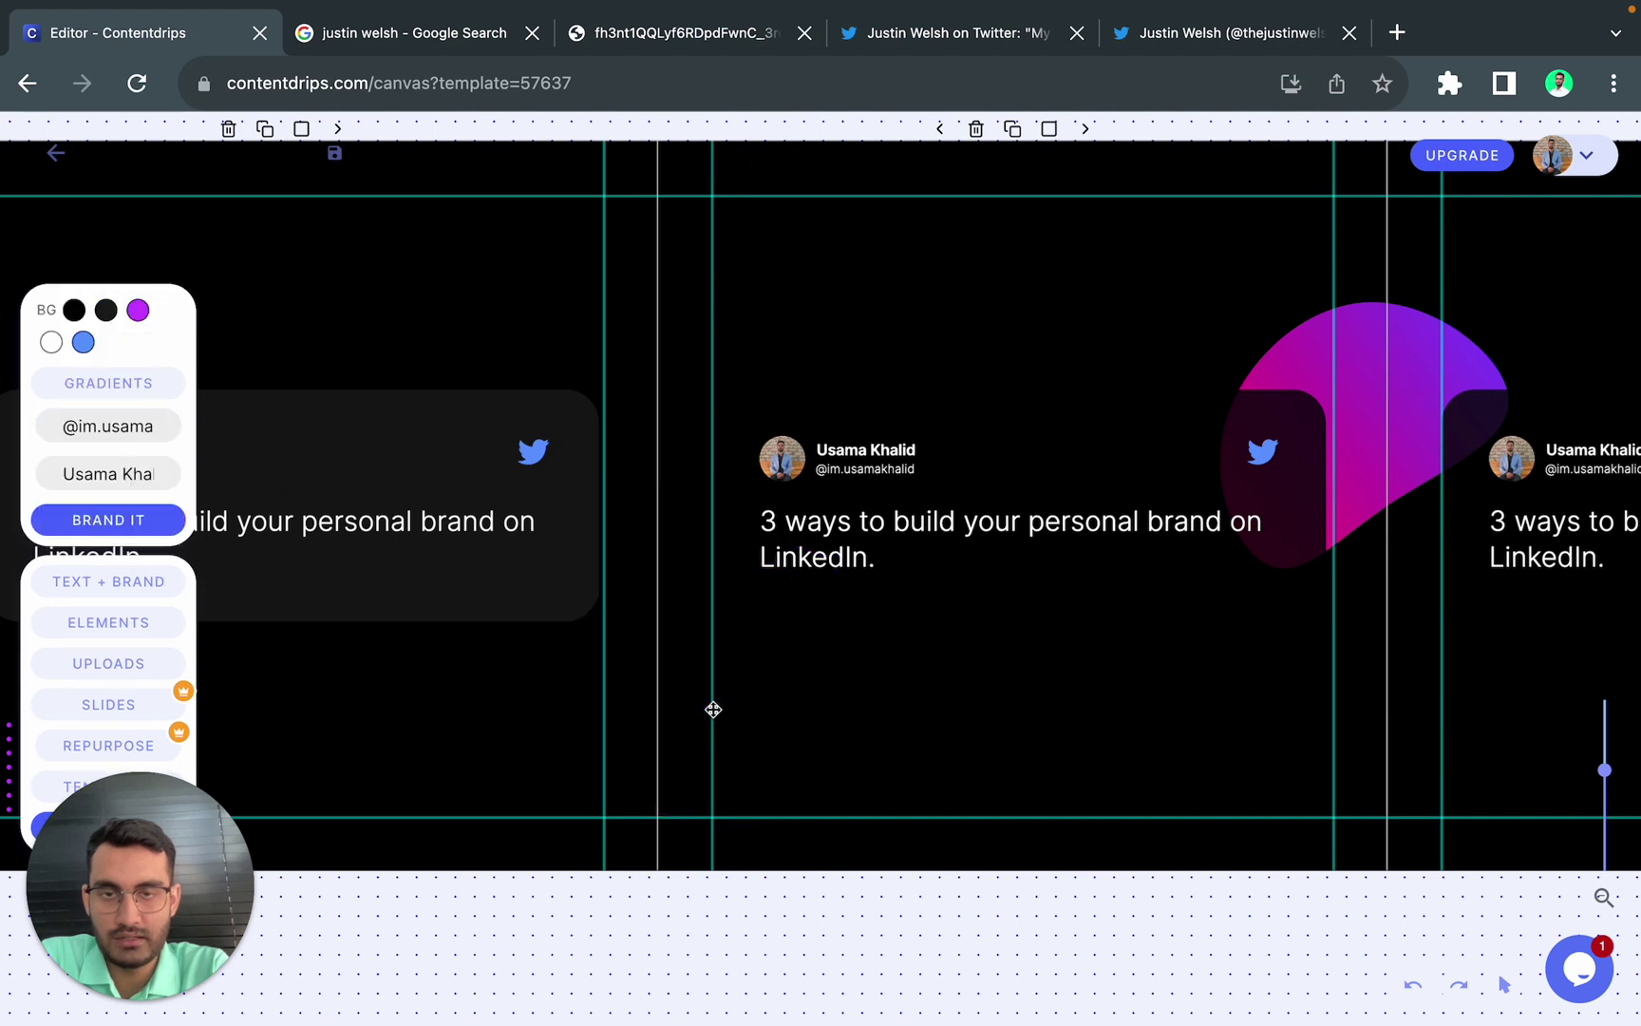
Step: Delete the remaining gradient blobs from the second slide onward
{"action": "scroll", "coordinate": [713, 709], "scroll_direction": "right", "scroll_amount": 4}
{"action": "left_click", "coordinate": [1116, 351]}
{"action": "key", "text": "Delete"}
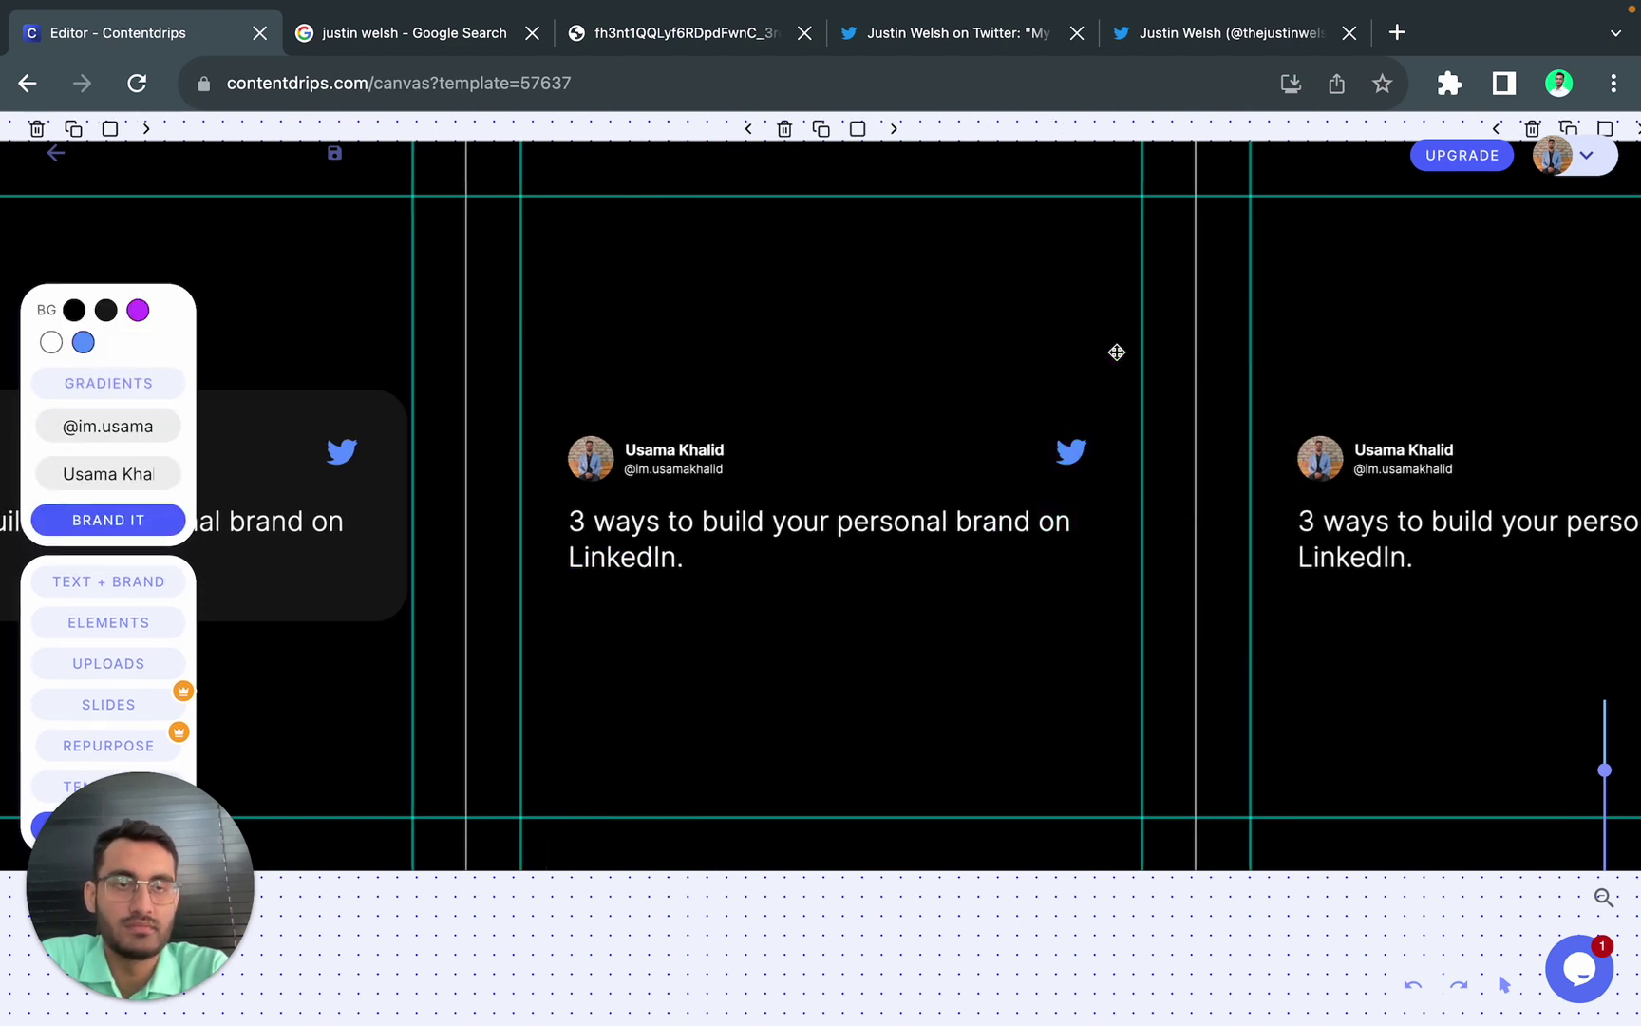
{"action": "scroll", "coordinate": [1116, 351], "scroll_direction": "down", "scroll_amount": 5}
{"action": "left_click", "coordinate": [1136, 498]}
{"action": "key", "text": "Delete"}
{"action": "scroll", "coordinate": [1136, 501], "scroll_direction": "left", "scroll_amount": 4}
{"action": "scroll", "coordinate": [1136, 503], "scroll_direction": "up", "scroll_amount": 3}
{"action": "scroll", "coordinate": [1136, 504], "scroll_direction": "left", "scroll_amount": 2}
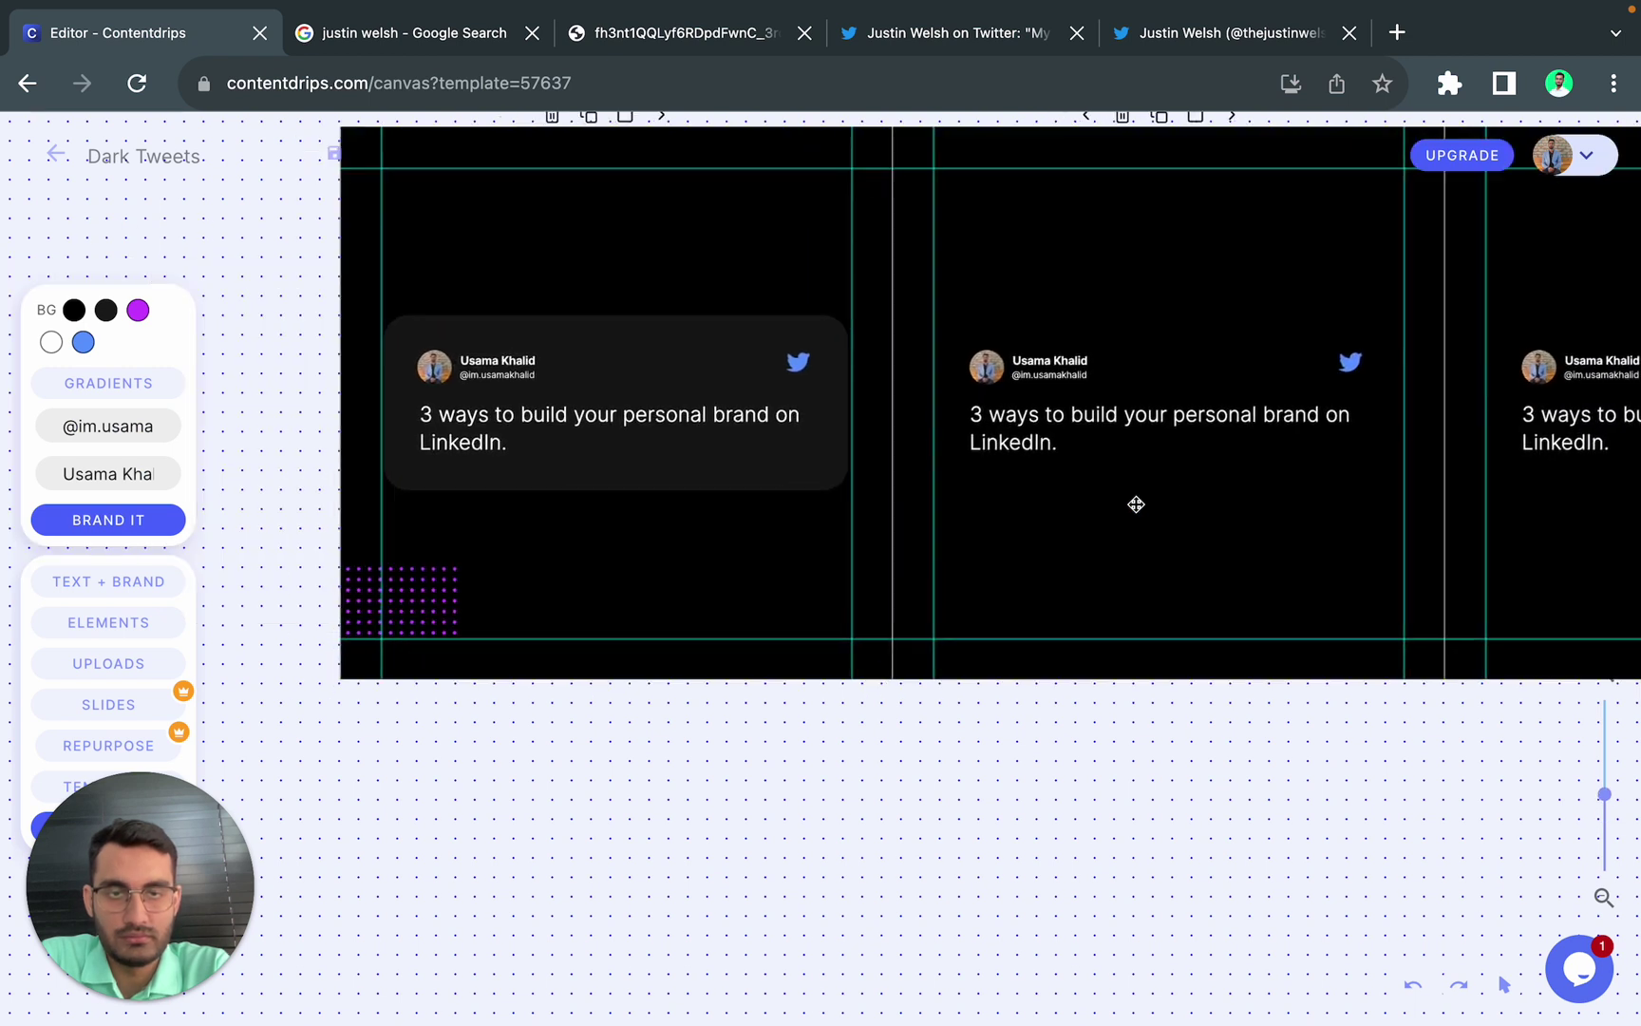
Step: Delete the second and third slides, keeping the first tweet slide and the closing call-to-action slide
{"action": "scroll", "coordinate": [1136, 504], "scroll_direction": "right", "scroll_amount": 3}
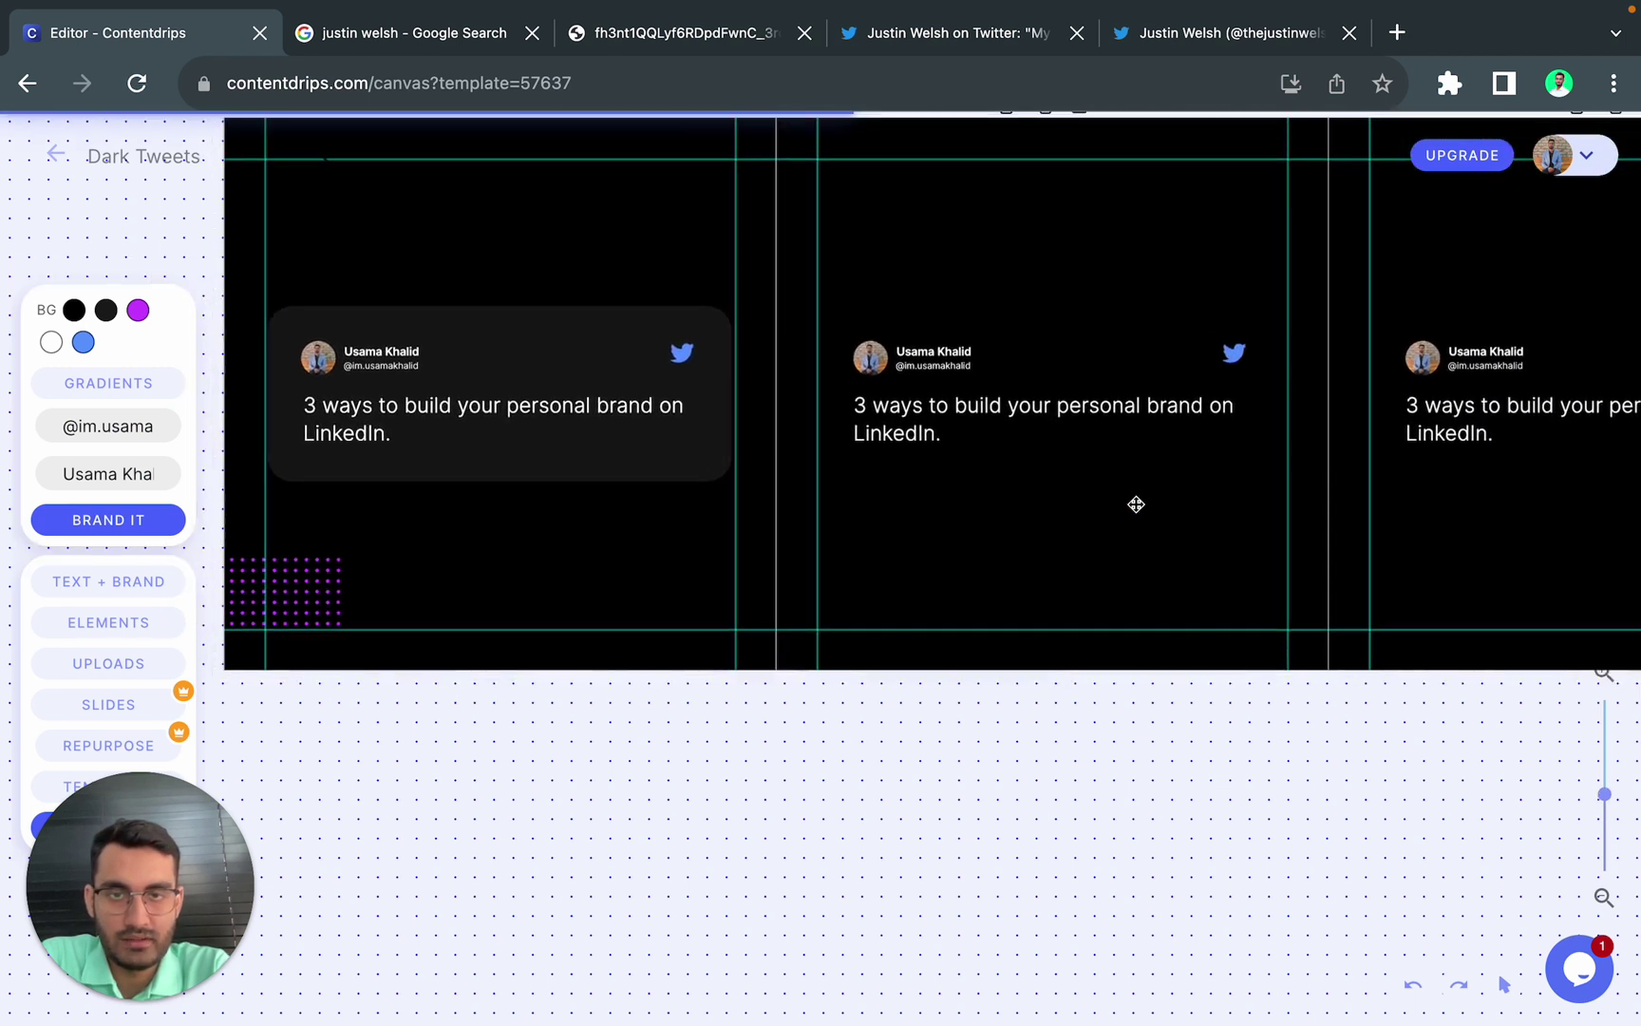
{"action": "left_click", "coordinate": [1136, 469]}
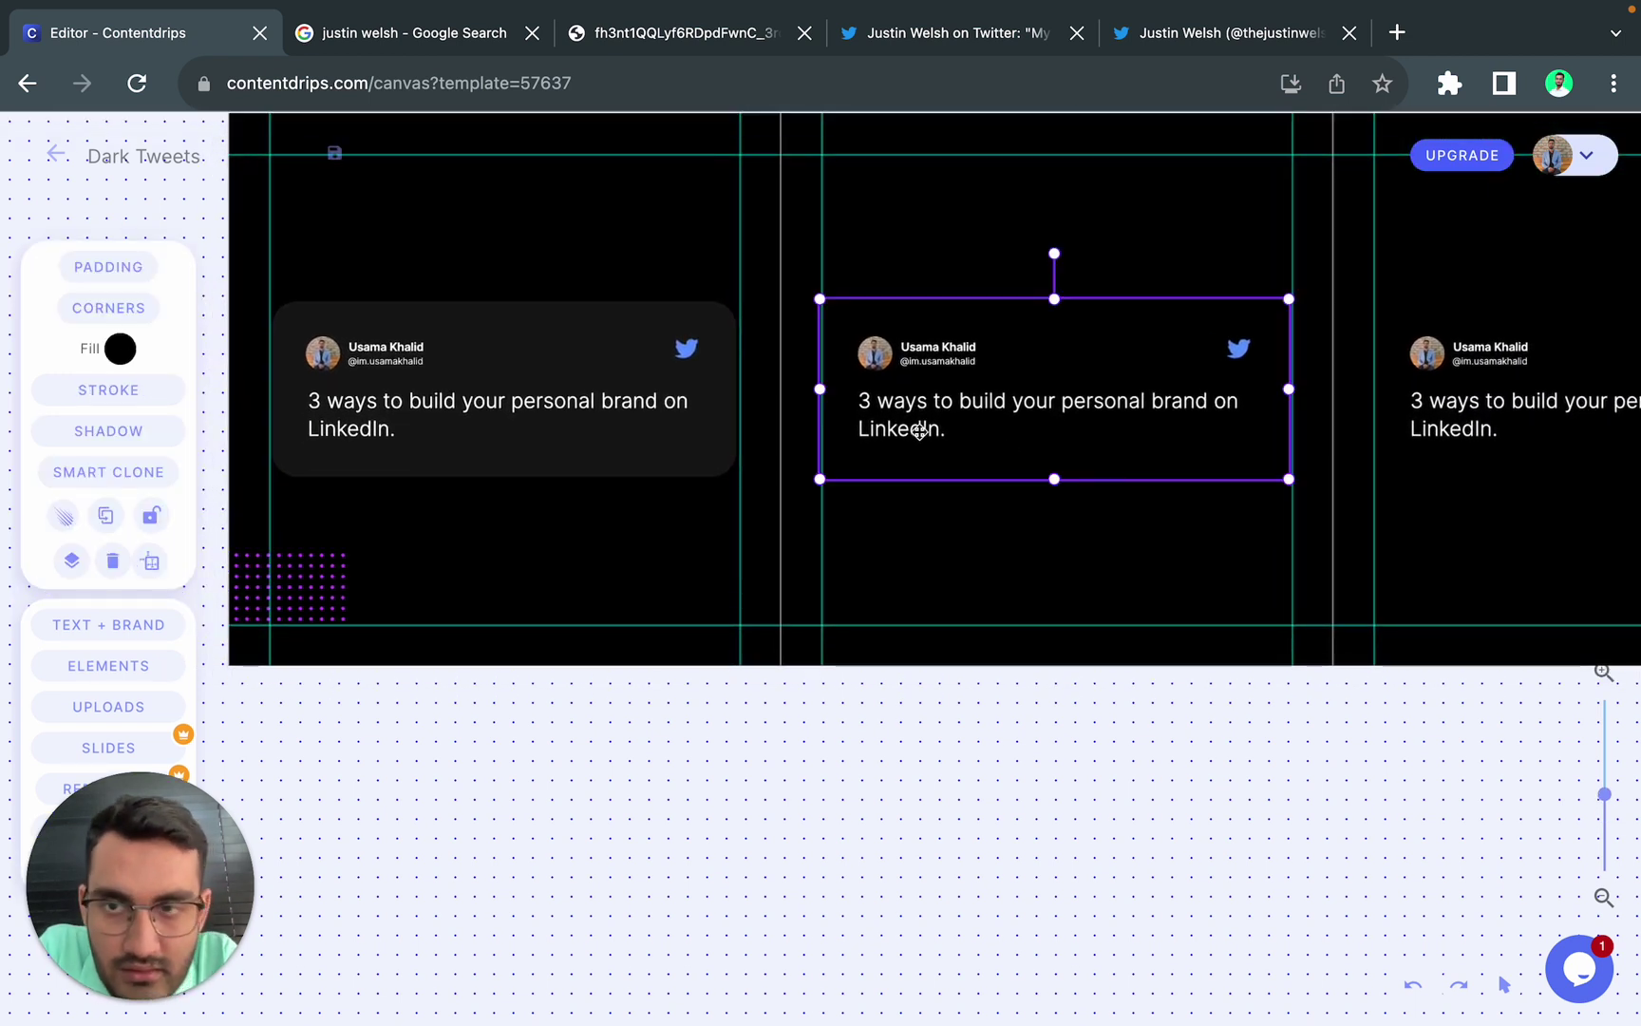
{"action": "left_click", "coordinate": [932, 231]}
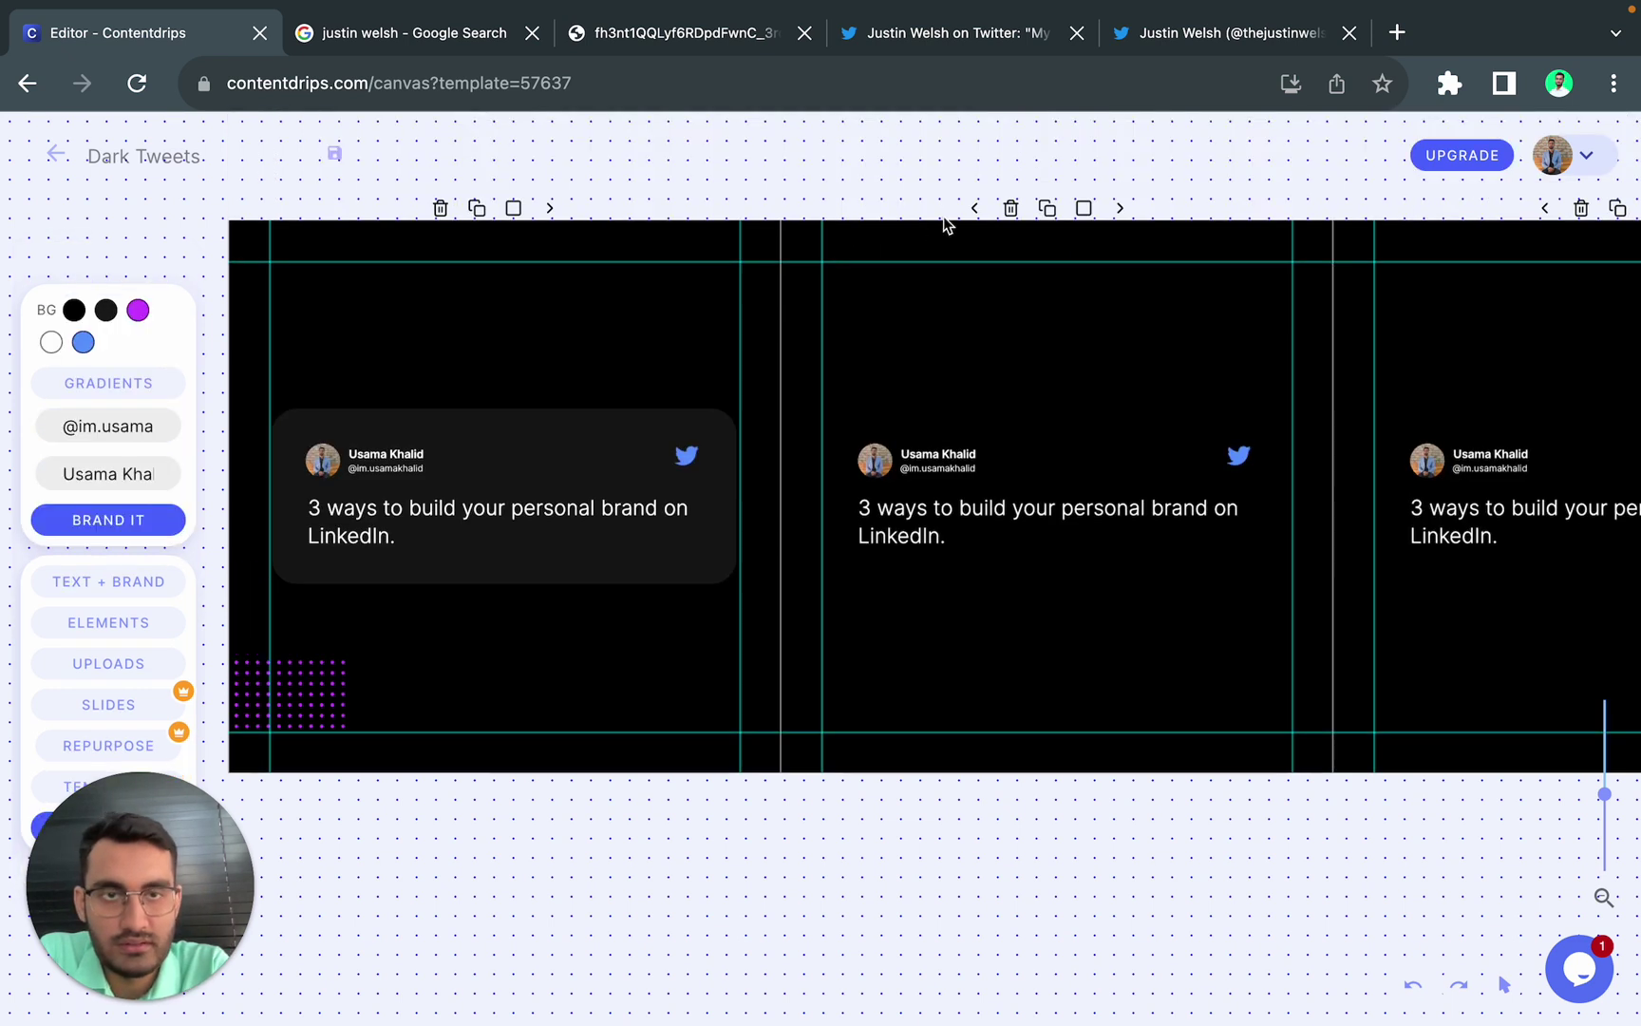
{"action": "left_click", "coordinate": [1015, 210]}
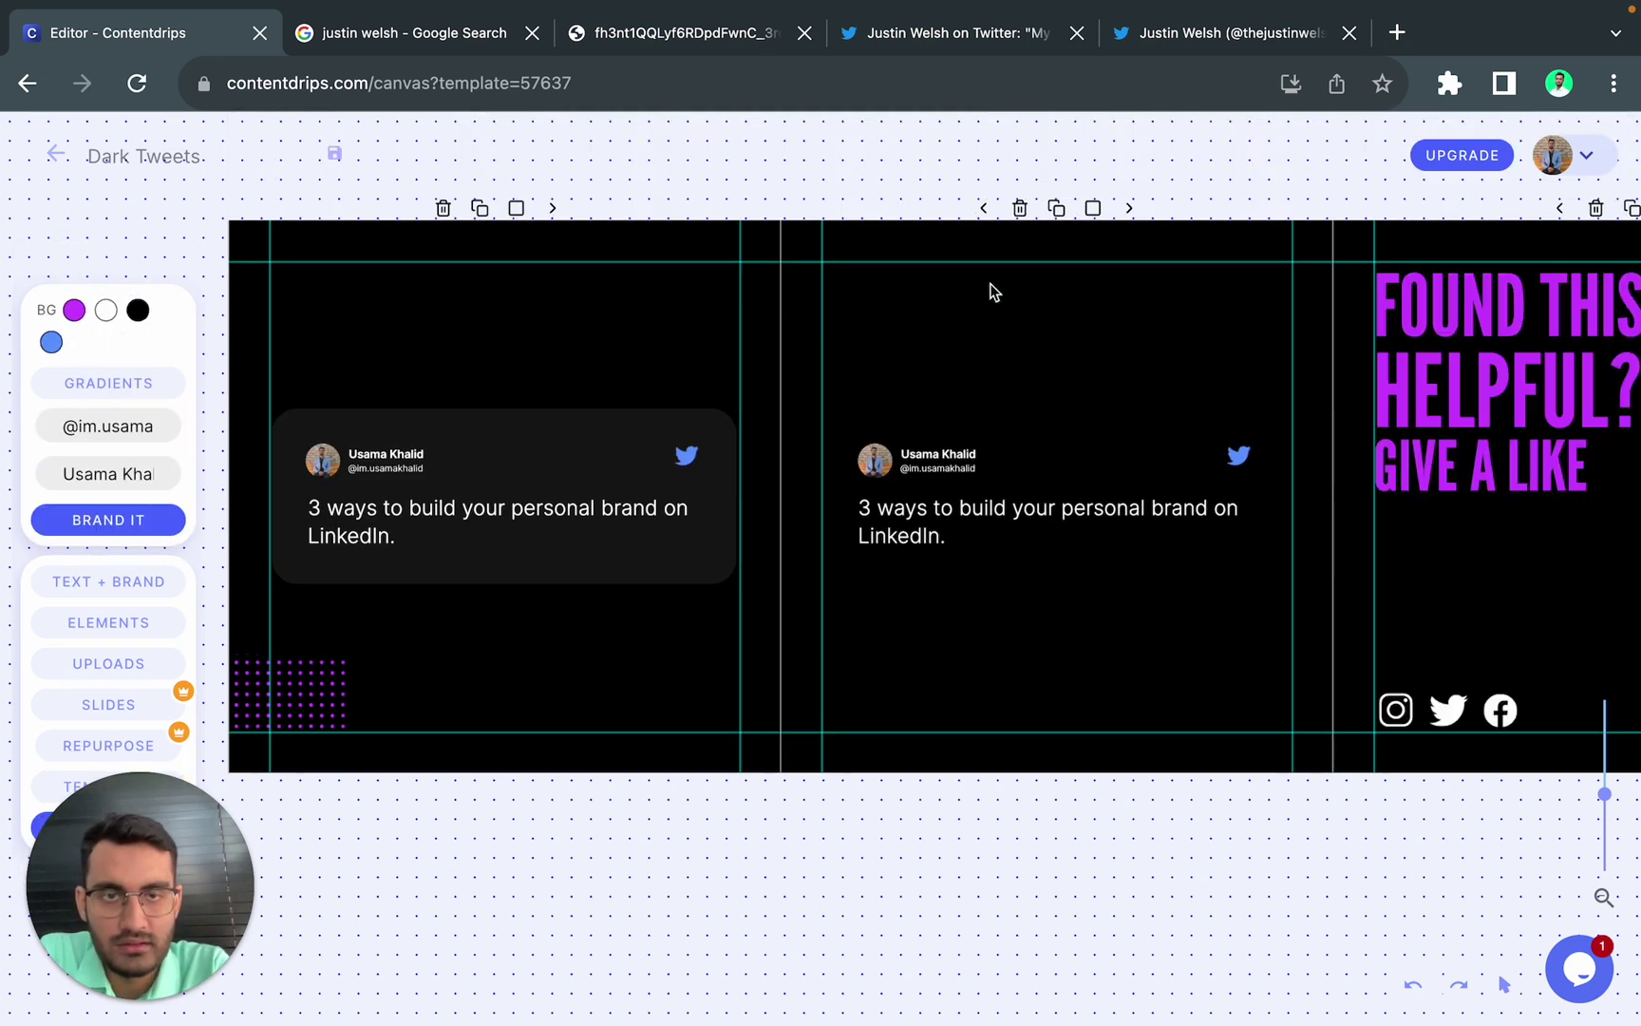
{"action": "left_click", "coordinate": [990, 211]}
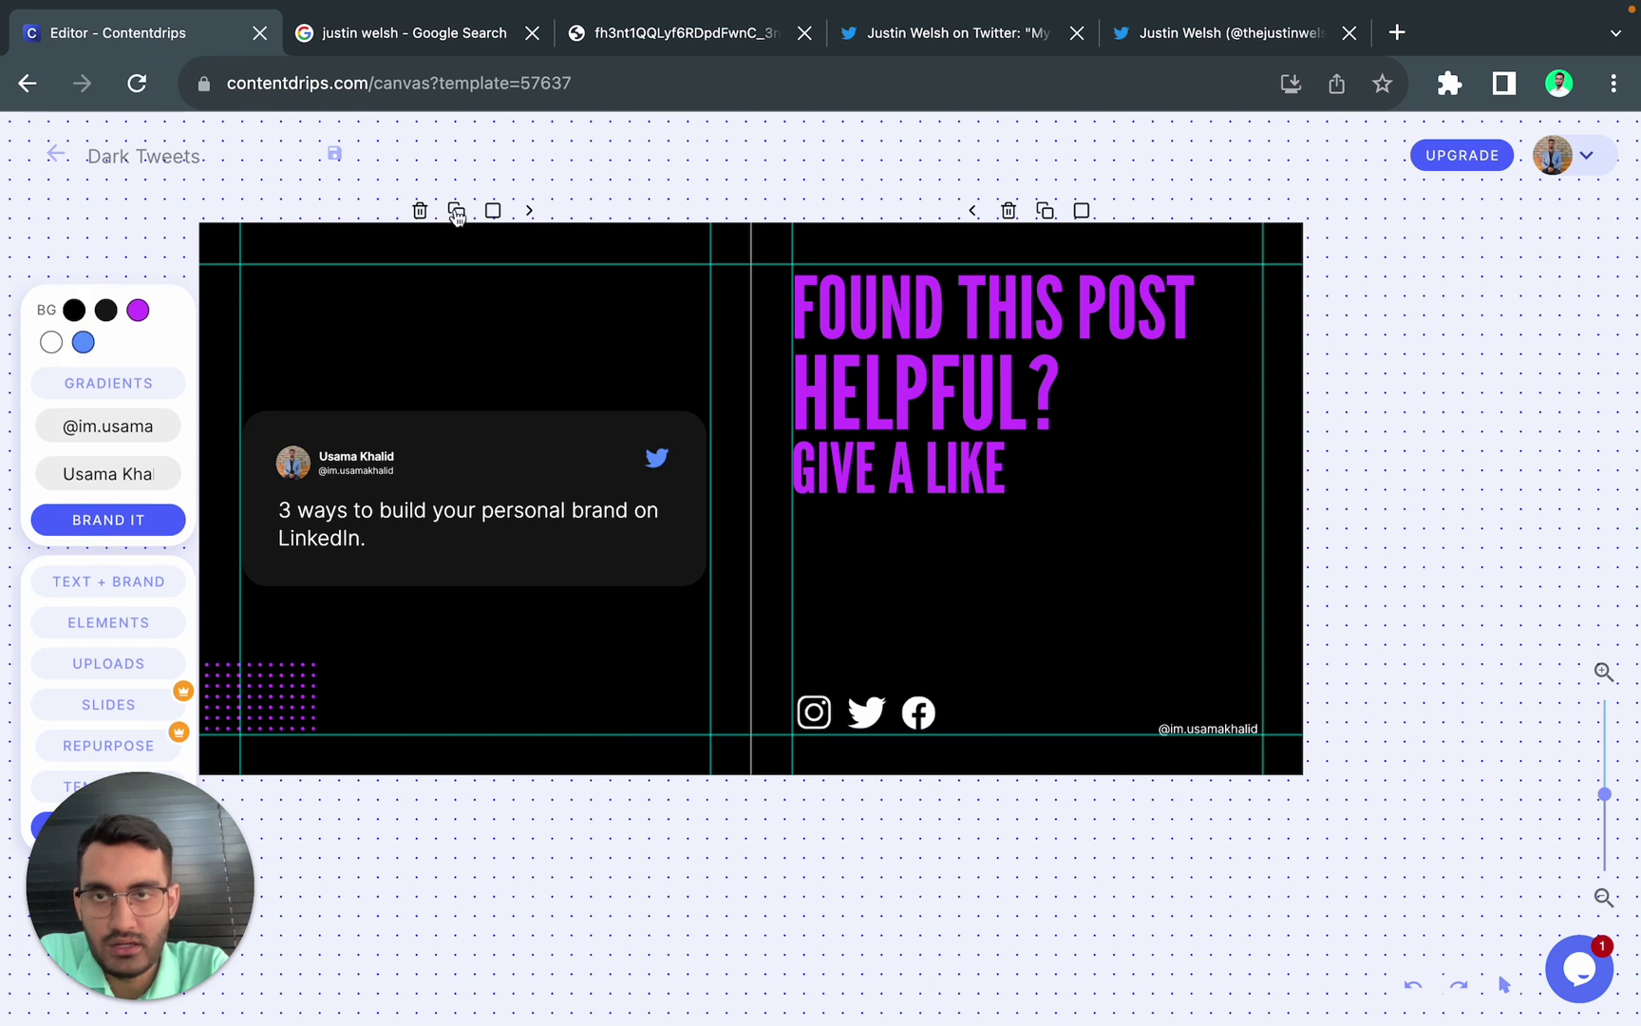
Step: Duplicate the tweet slide with the dark grey card twice, ahead of the closing slide
{"action": "left_click", "coordinate": [457, 210]}
{"action": "left_click", "coordinate": [1026, 214]}
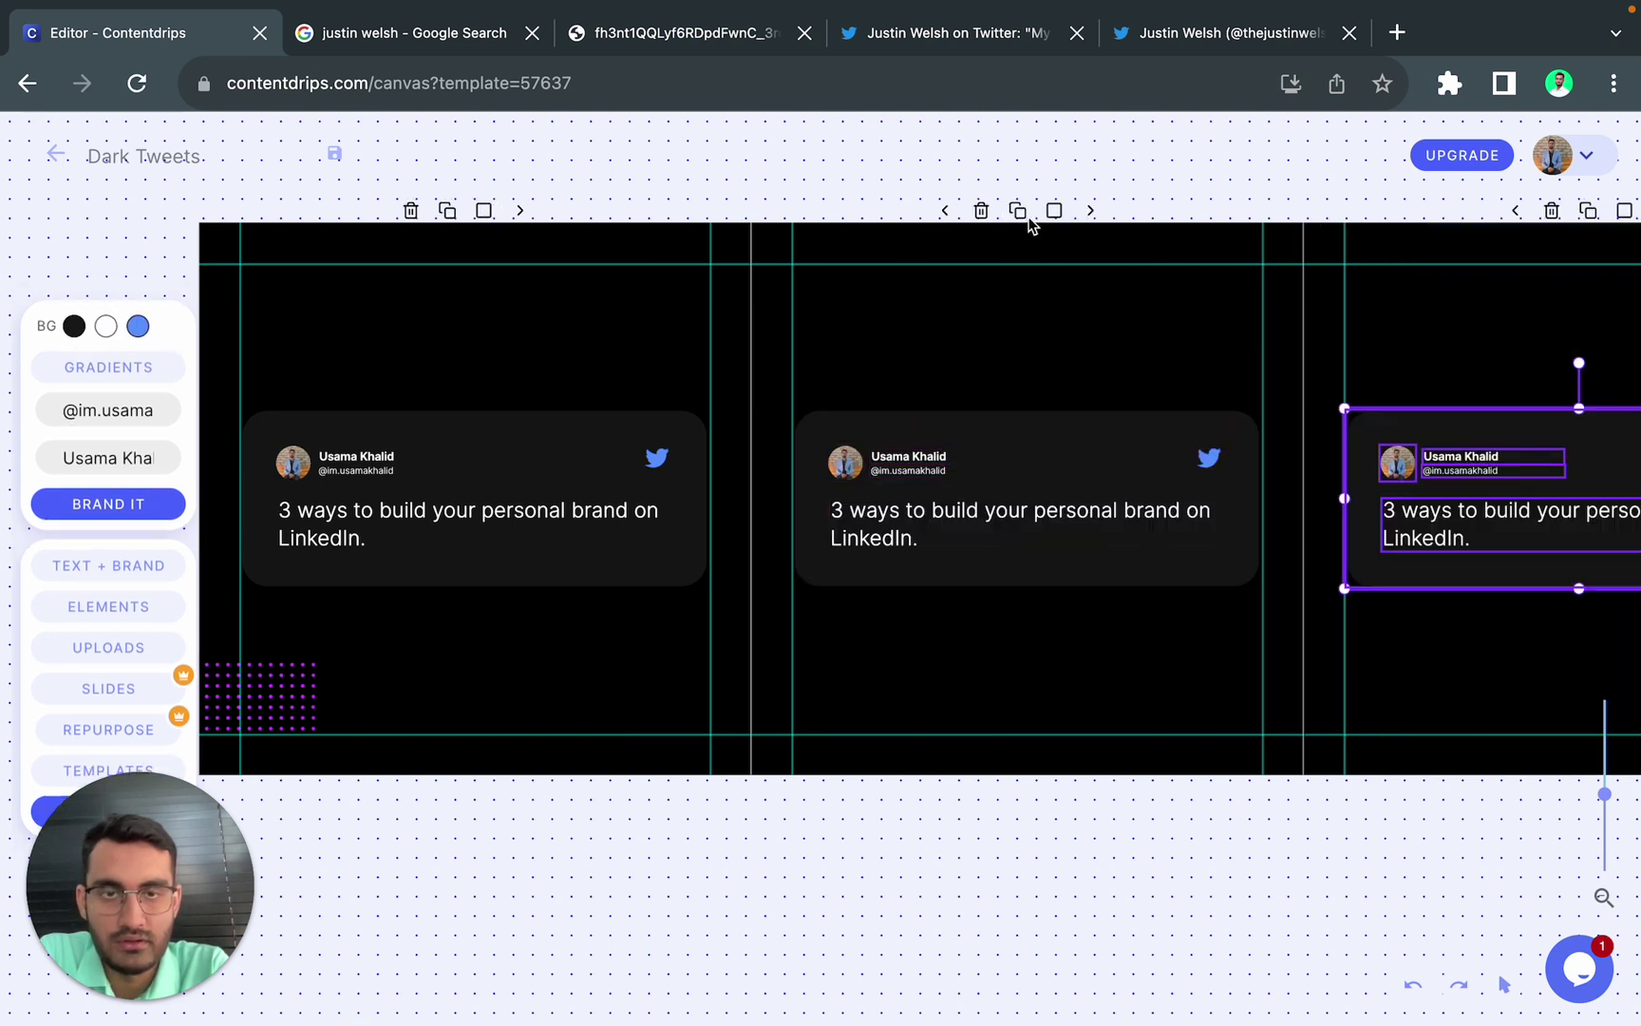
{"action": "scroll", "coordinate": [888, 369], "scroll_direction": "down", "scroll_amount": 1}
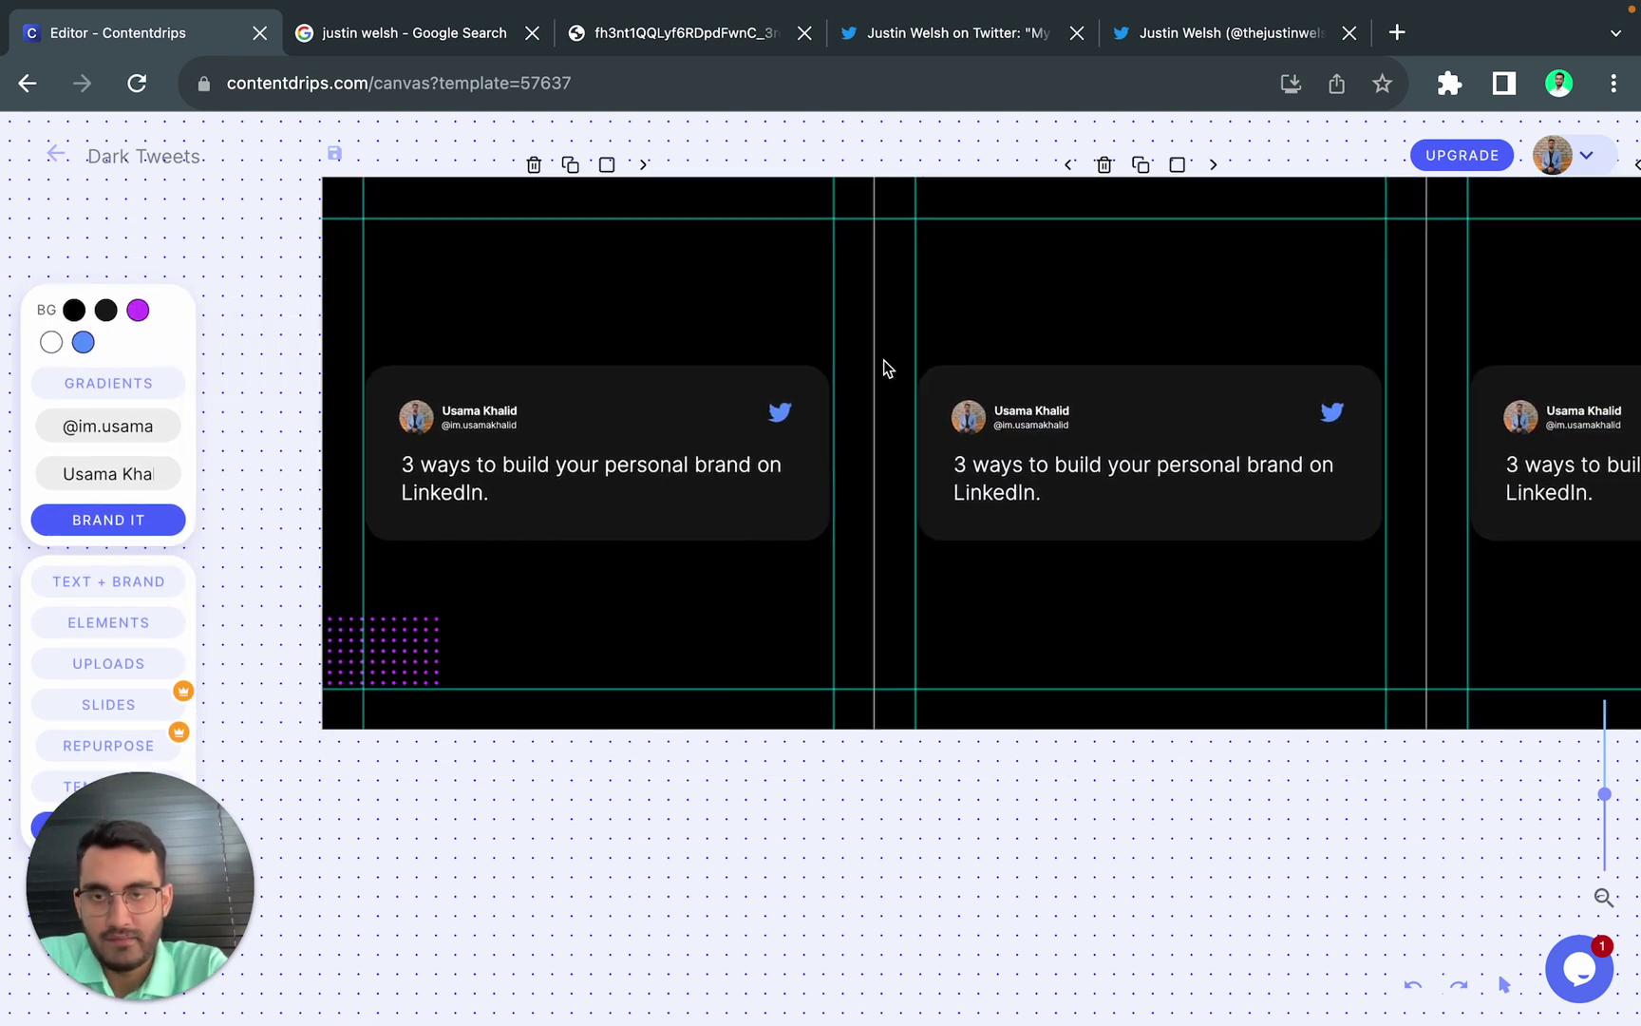
Step: Switch to the browser page holding the author's crossed-arms portrait and copy the photo
{"action": "left_click", "coordinate": [962, 21]}
{"action": "left_click", "coordinate": [1246, 40]}
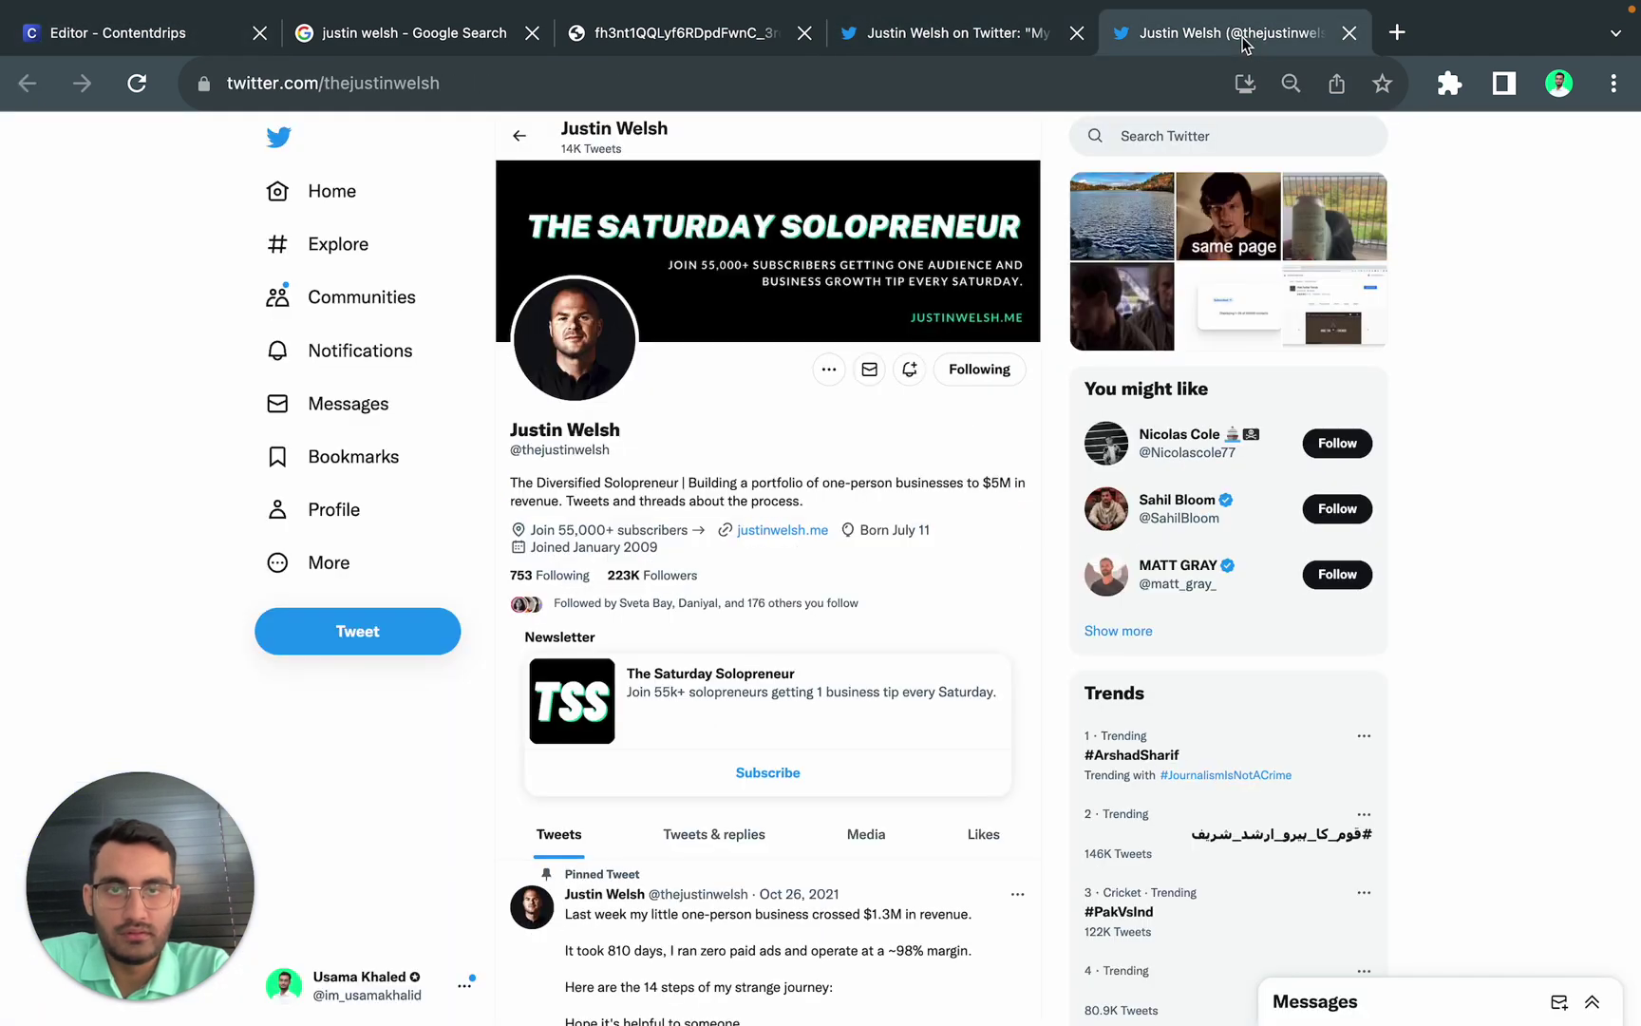
{"action": "left_click", "coordinate": [195, 39]}
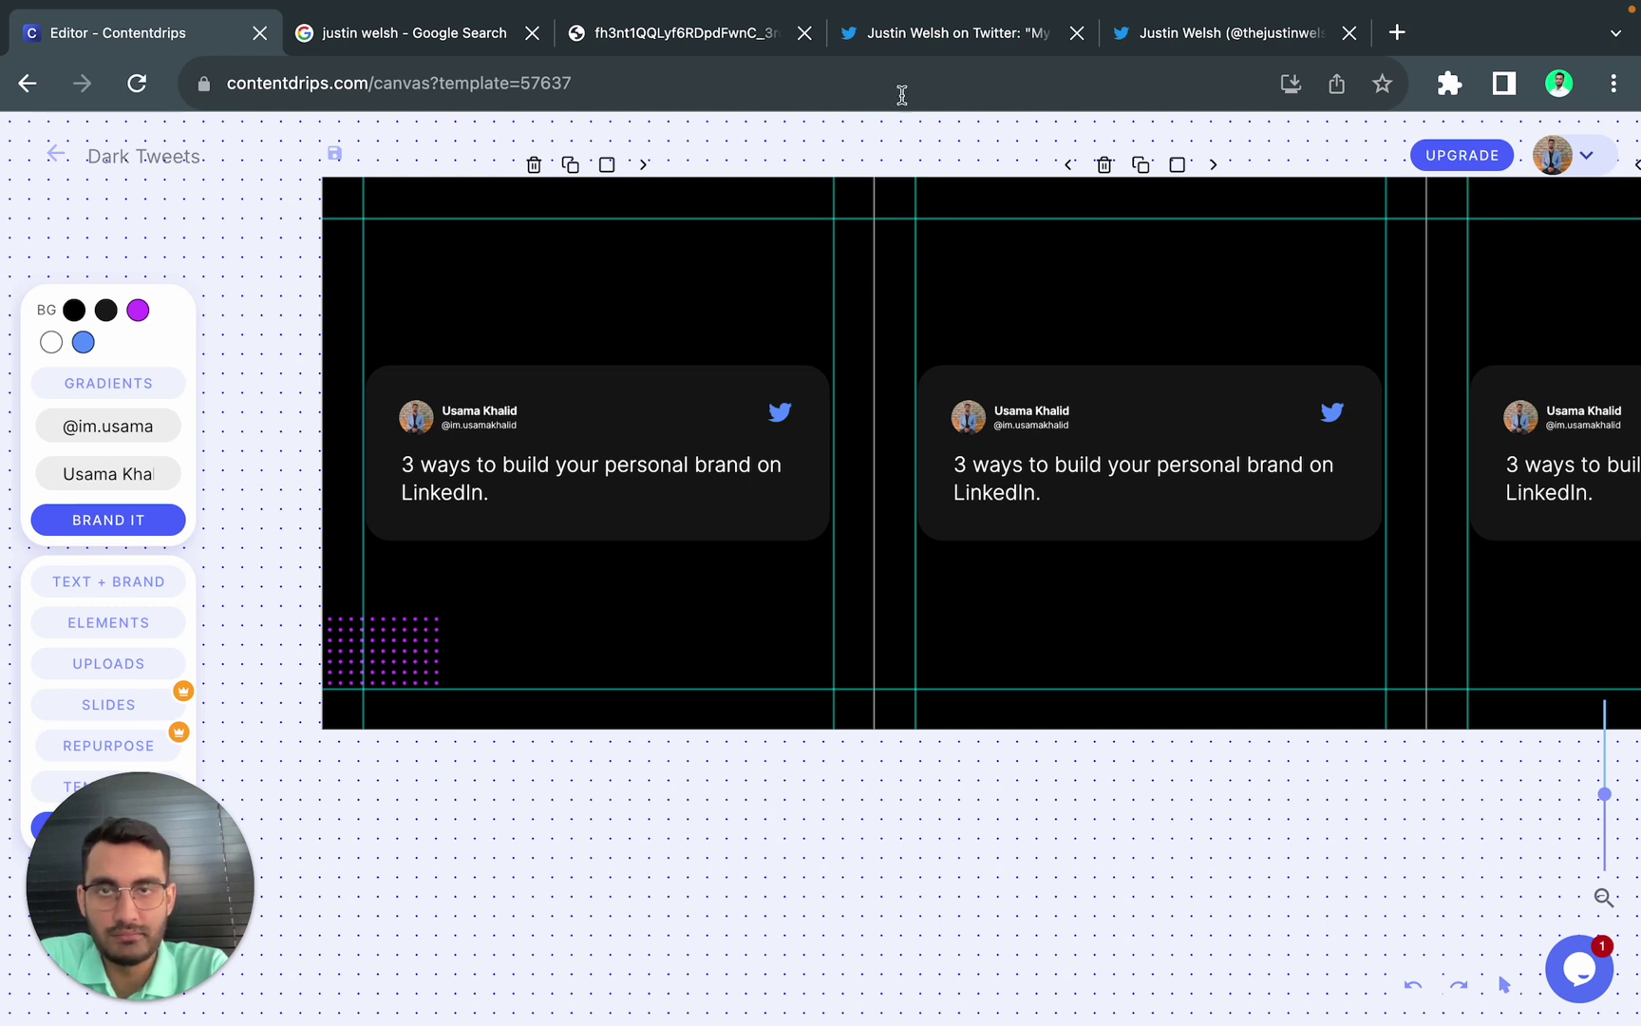
{"action": "left_click", "coordinate": [742, 32]}
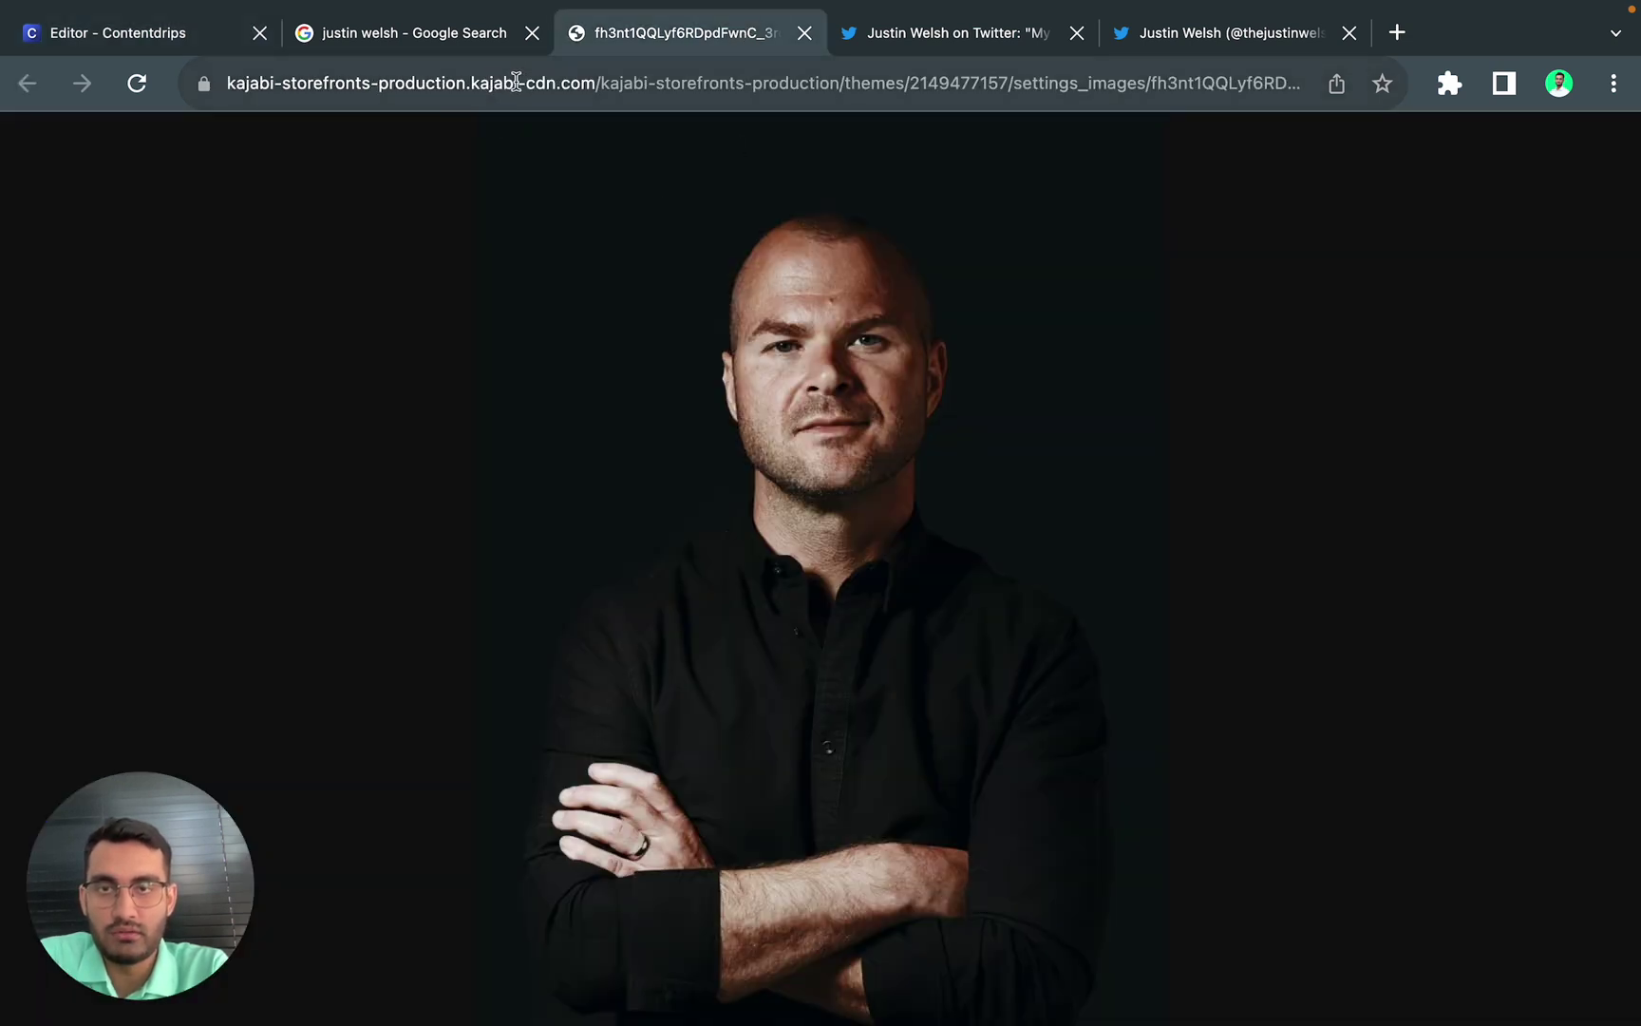
{"action": "right_click", "coordinate": [853, 334]}
{"action": "left_click", "coordinate": [912, 392]}
Step: Open remove.bg, paste the copied portrait to remove its background, and download the preview image
{"action": "left_click", "coordinate": [794, 102]}
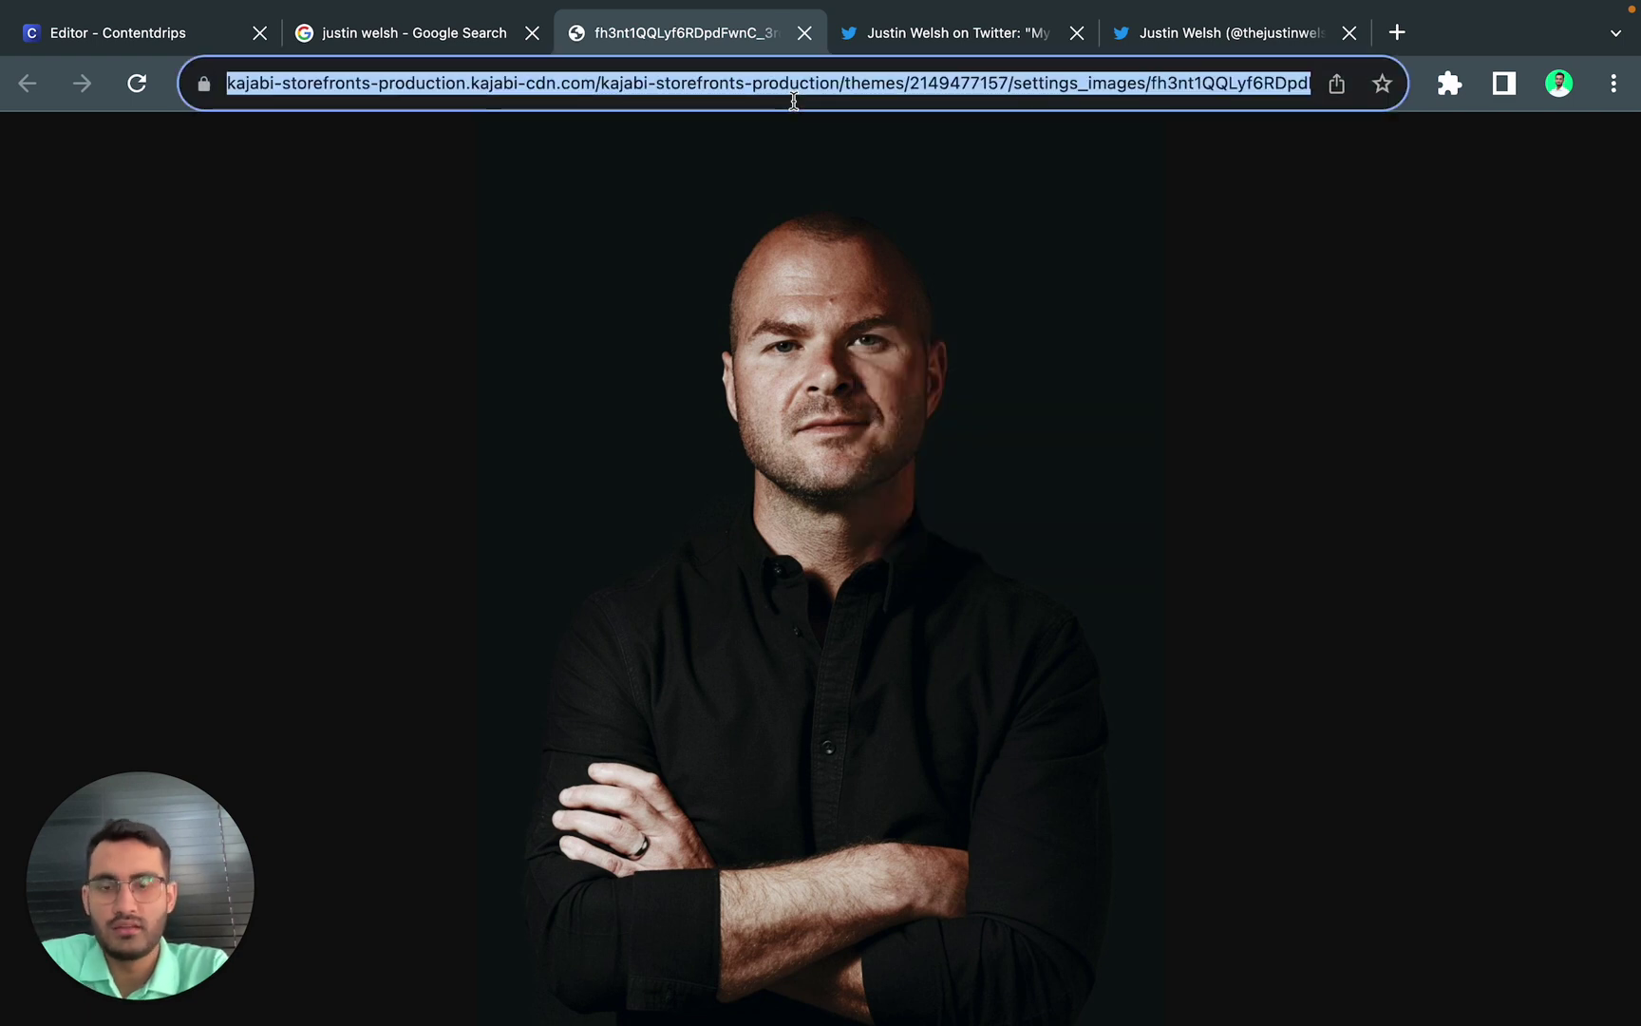
{"action": "type", "text": "remove."}
{"action": "key", "text": "Return"}
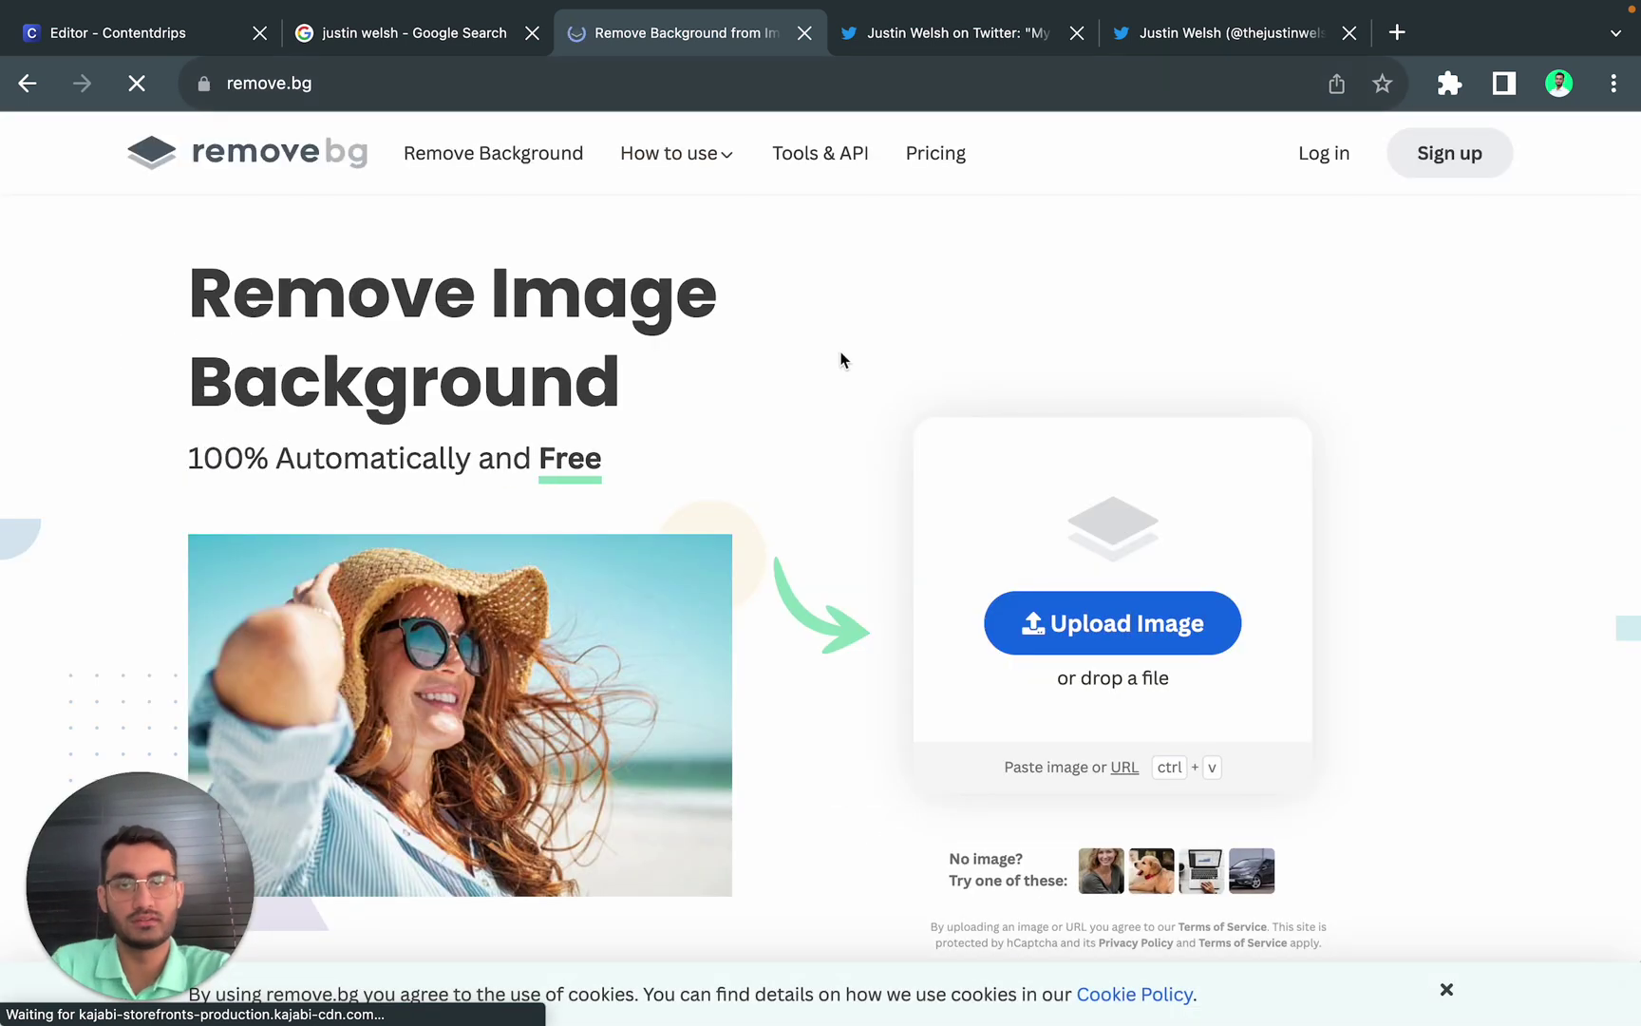
{"action": "key", "text": "ctrl+v"}
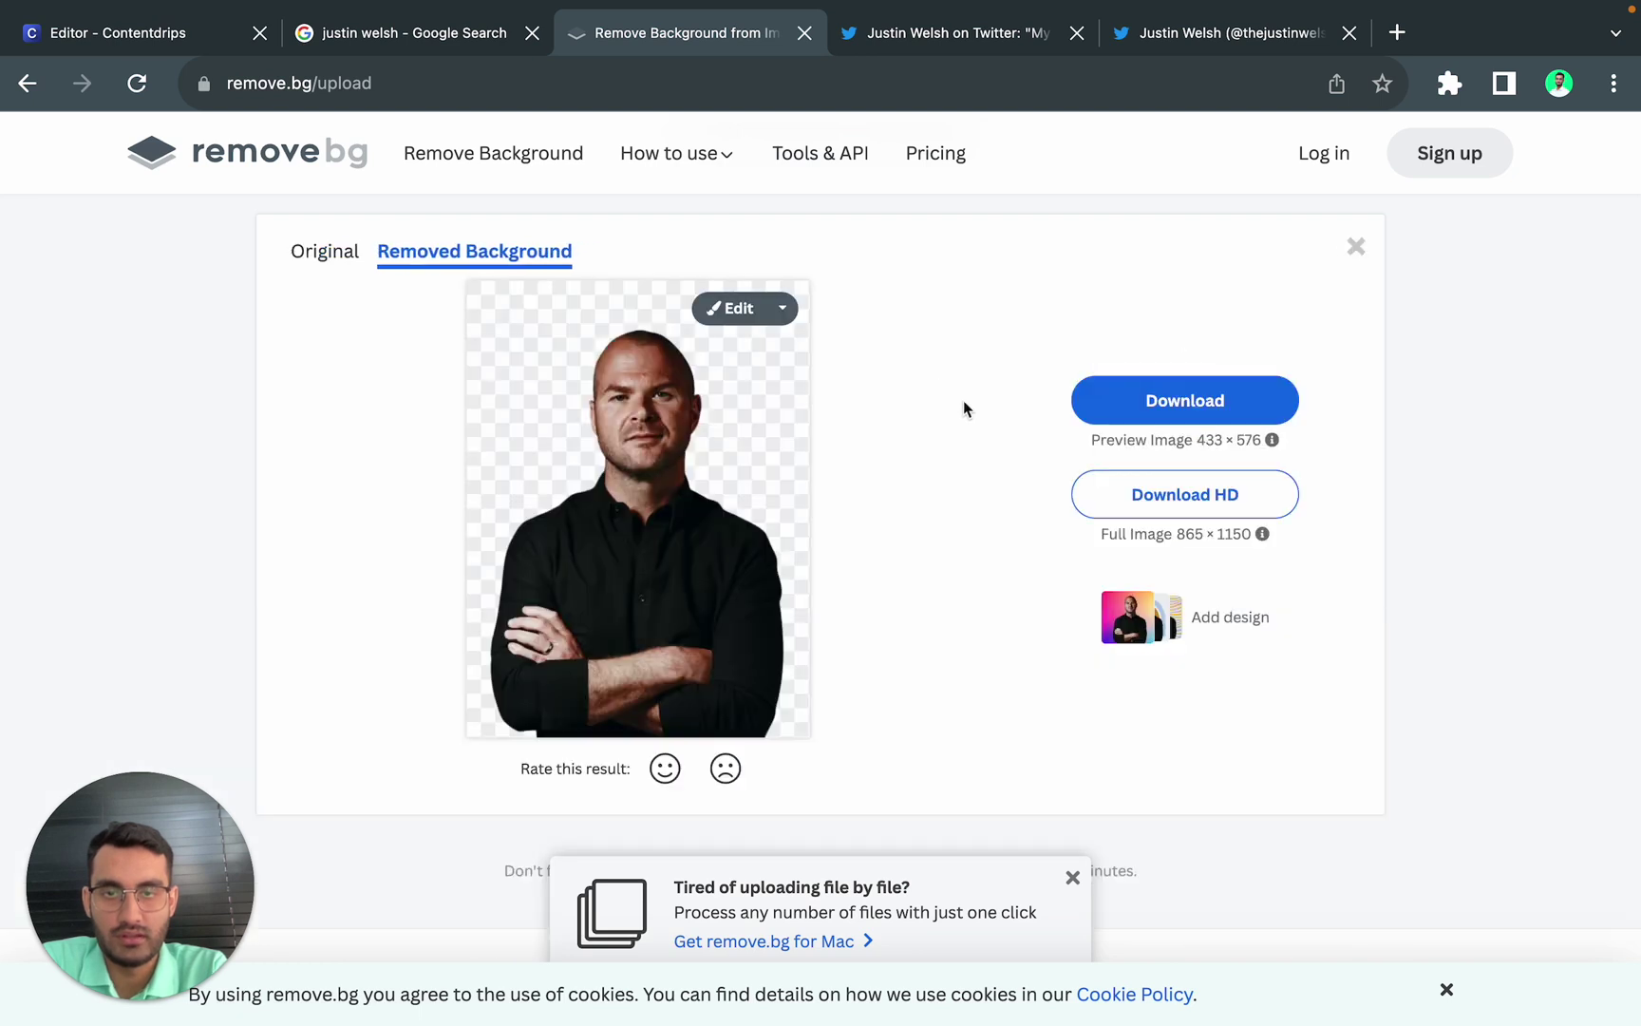
{"action": "left_click", "coordinate": [1235, 400]}
Step: Return to the Contentdrips editor, upload image-removebg-preview.png and add it to the first slide
{"action": "left_click", "coordinate": [234, 21]}
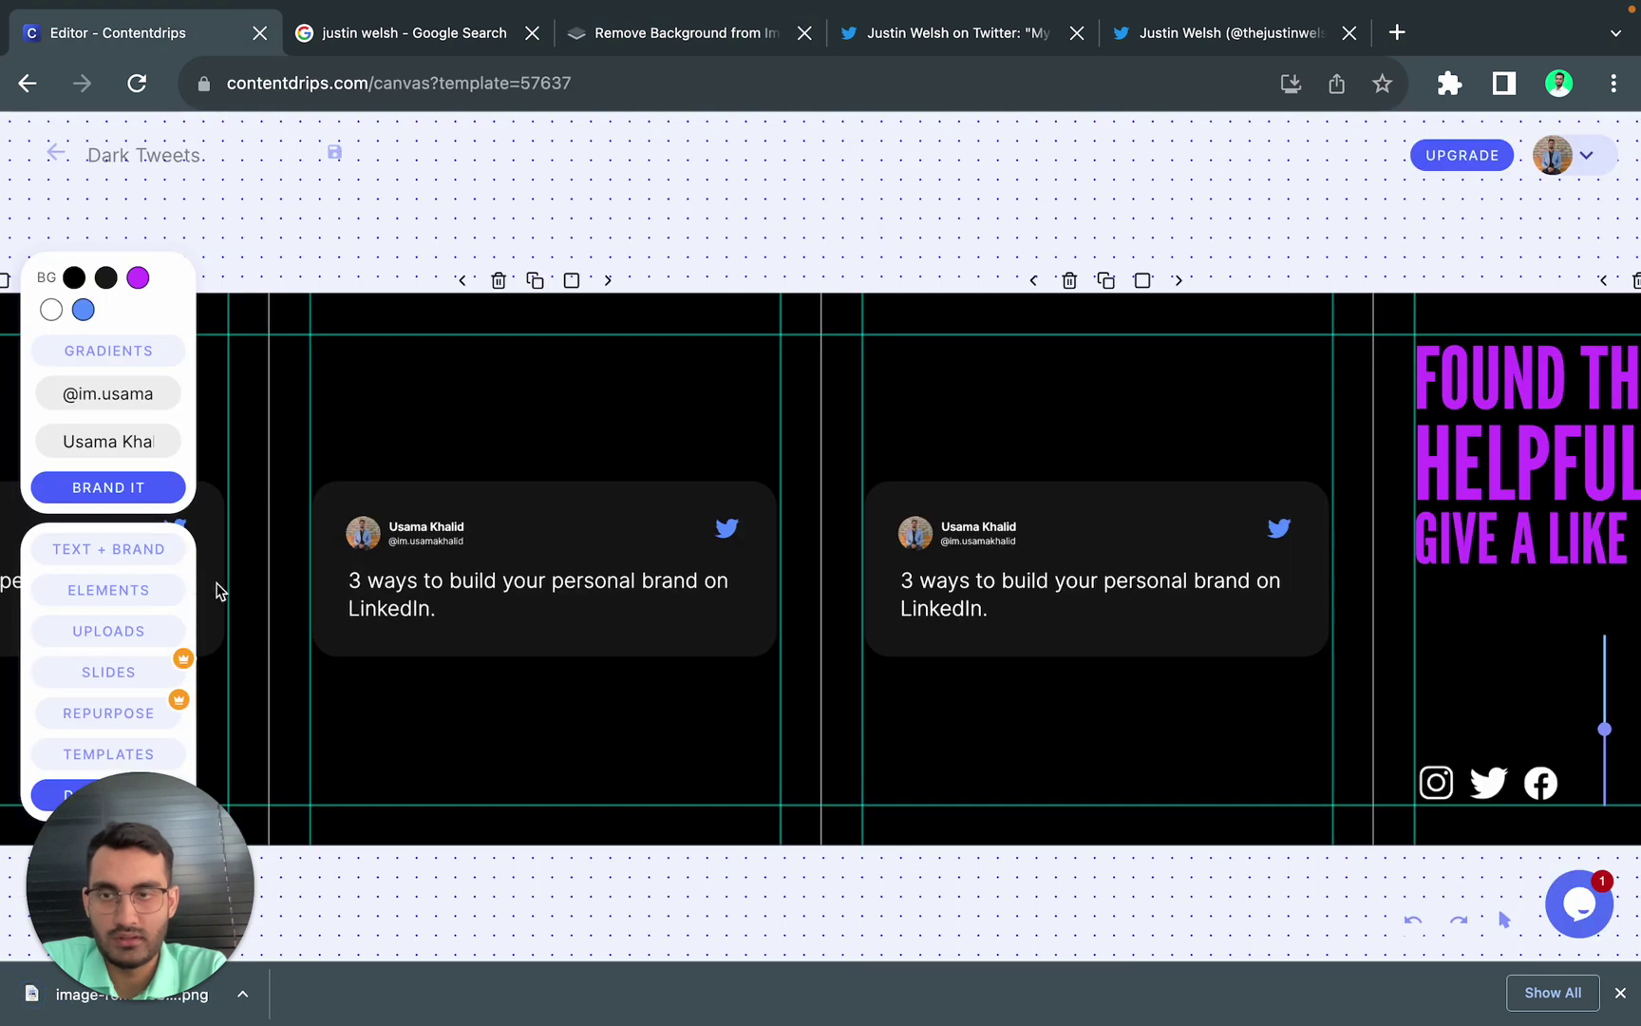
{"action": "left_click", "coordinate": [146, 630]}
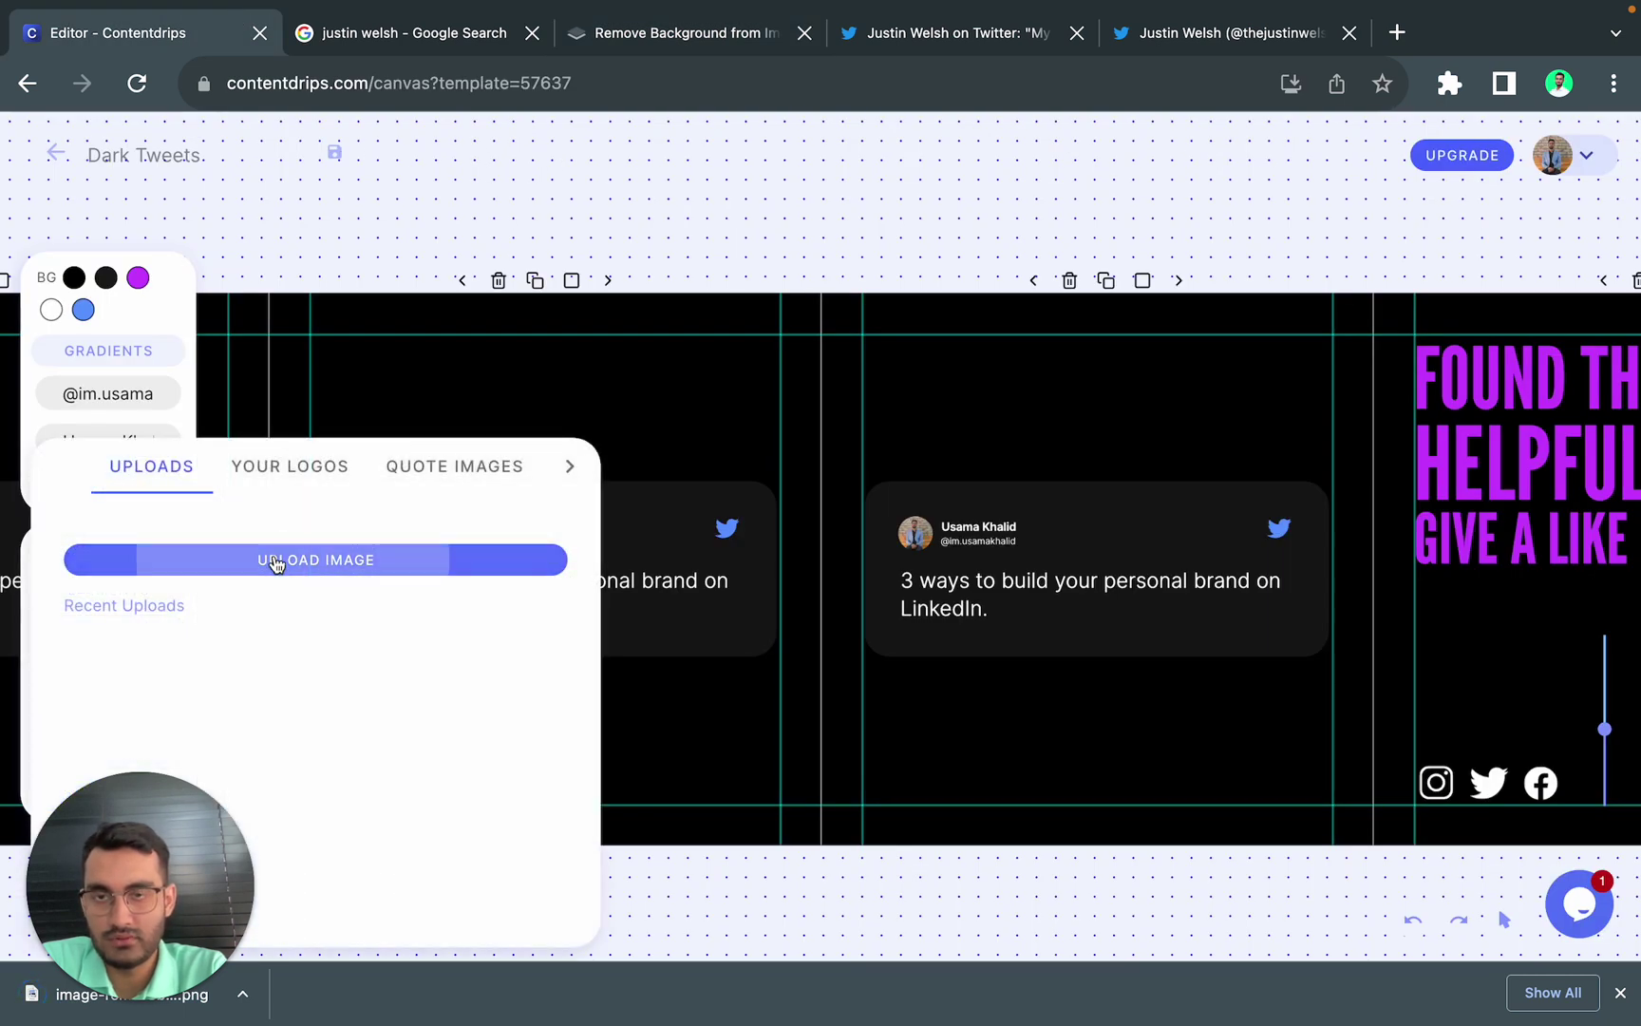
{"action": "left_click", "coordinate": [276, 557]}
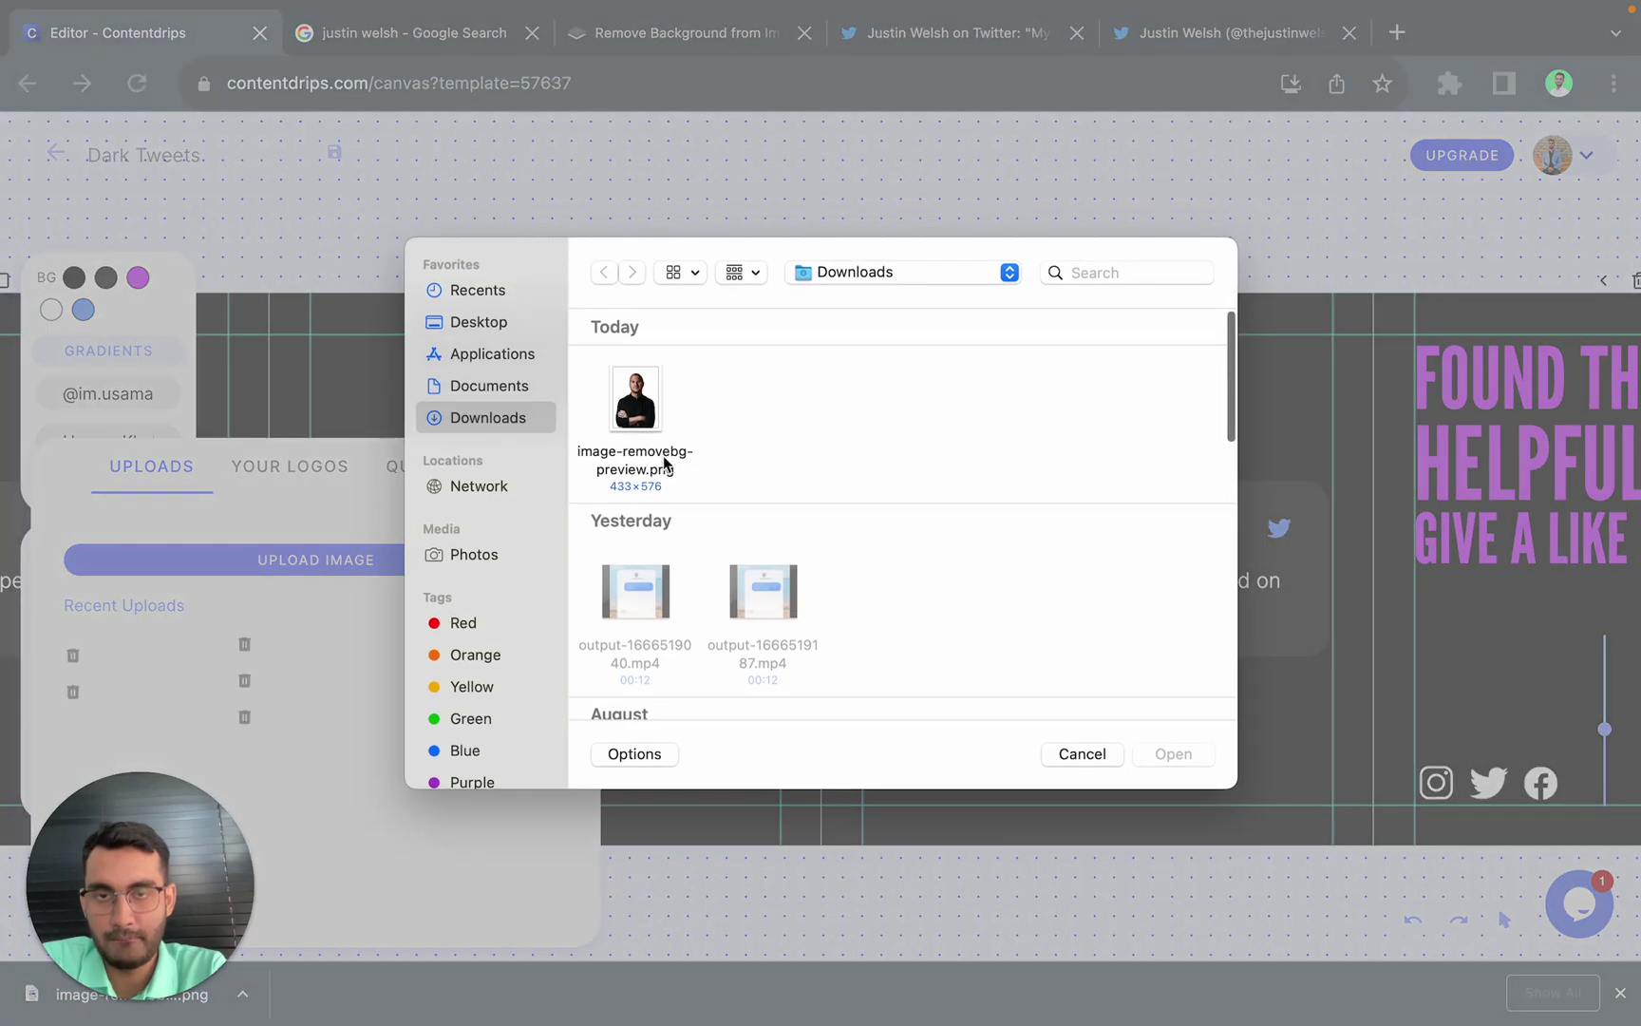
{"action": "left_click", "coordinate": [666, 470]}
{"action": "left_click", "coordinate": [809, 419]}
{"action": "scroll", "coordinate": [808, 419], "scroll_direction": "left", "scroll_amount": 12}
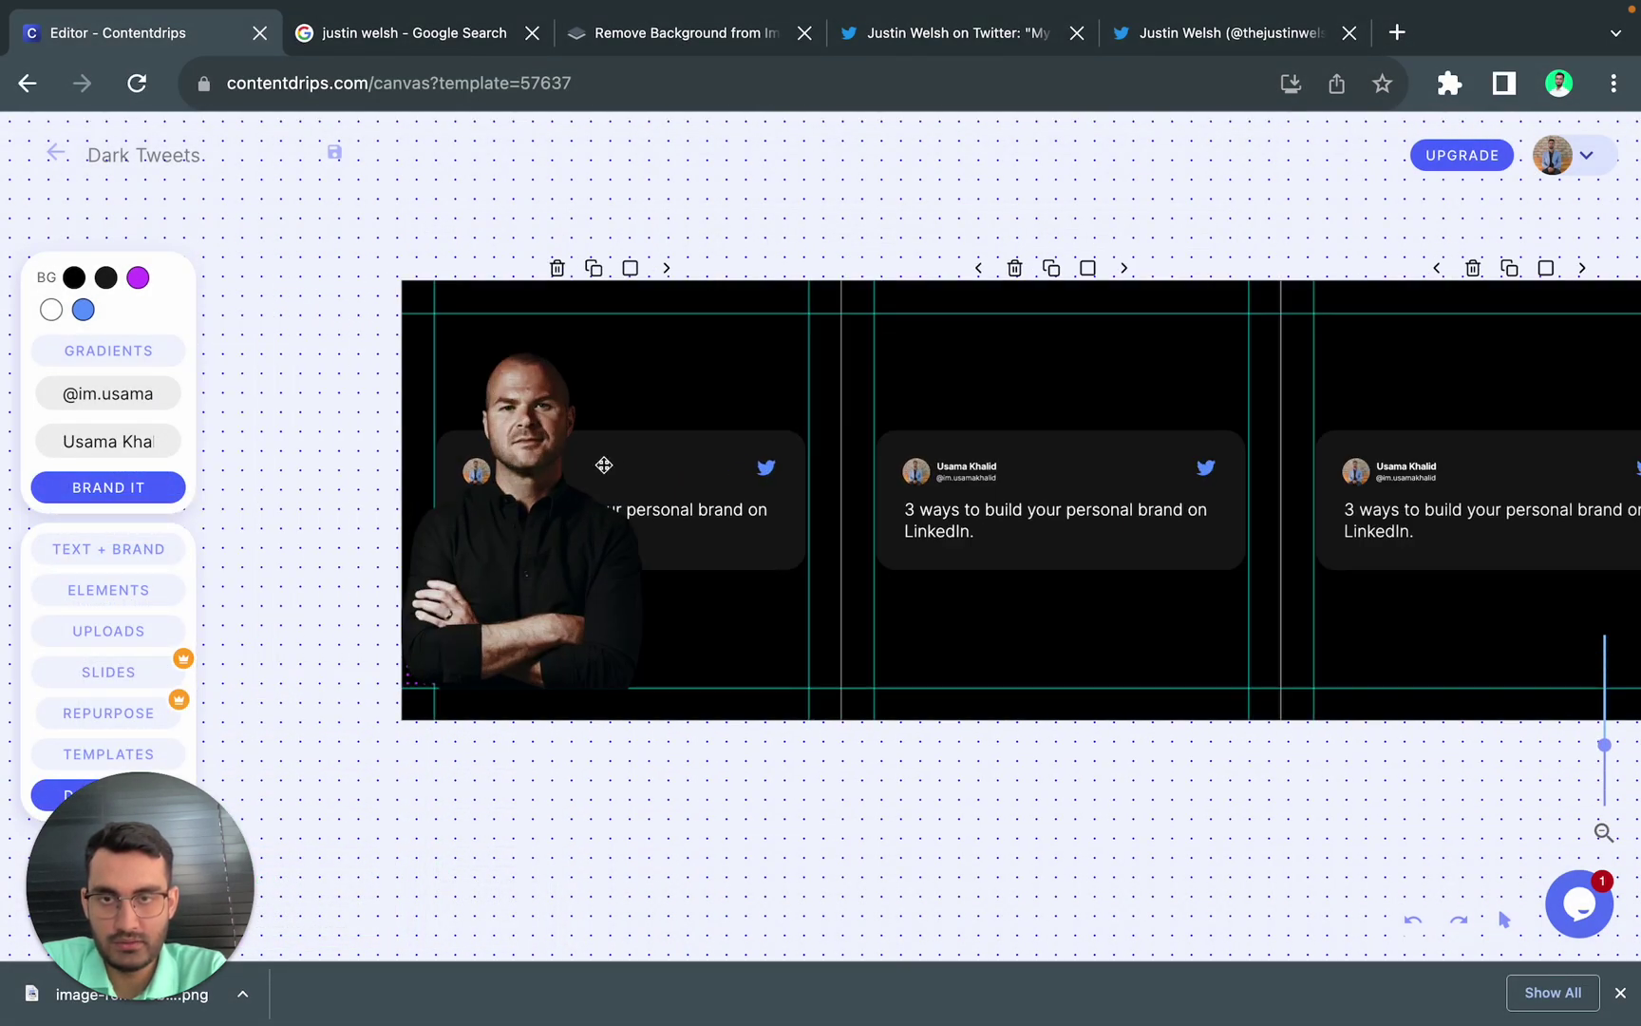
Step: Move the cut-out portrait to the boundary between the first and second slides, resting on the bottom edge
{"action": "left_click", "coordinate": [803, 488]}
{"action": "mouse_move", "coordinate": [802, 489]}
{"action": "left_mouse_down"}
{"action": "mouse_move", "coordinate": [834, 503]}
{"action": "mouse_move", "coordinate": [811, 512]}
{"action": "left_mouse_up"}
{"action": "scroll", "coordinate": [814, 514], "scroll_direction": "up", "scroll_amount": 5}
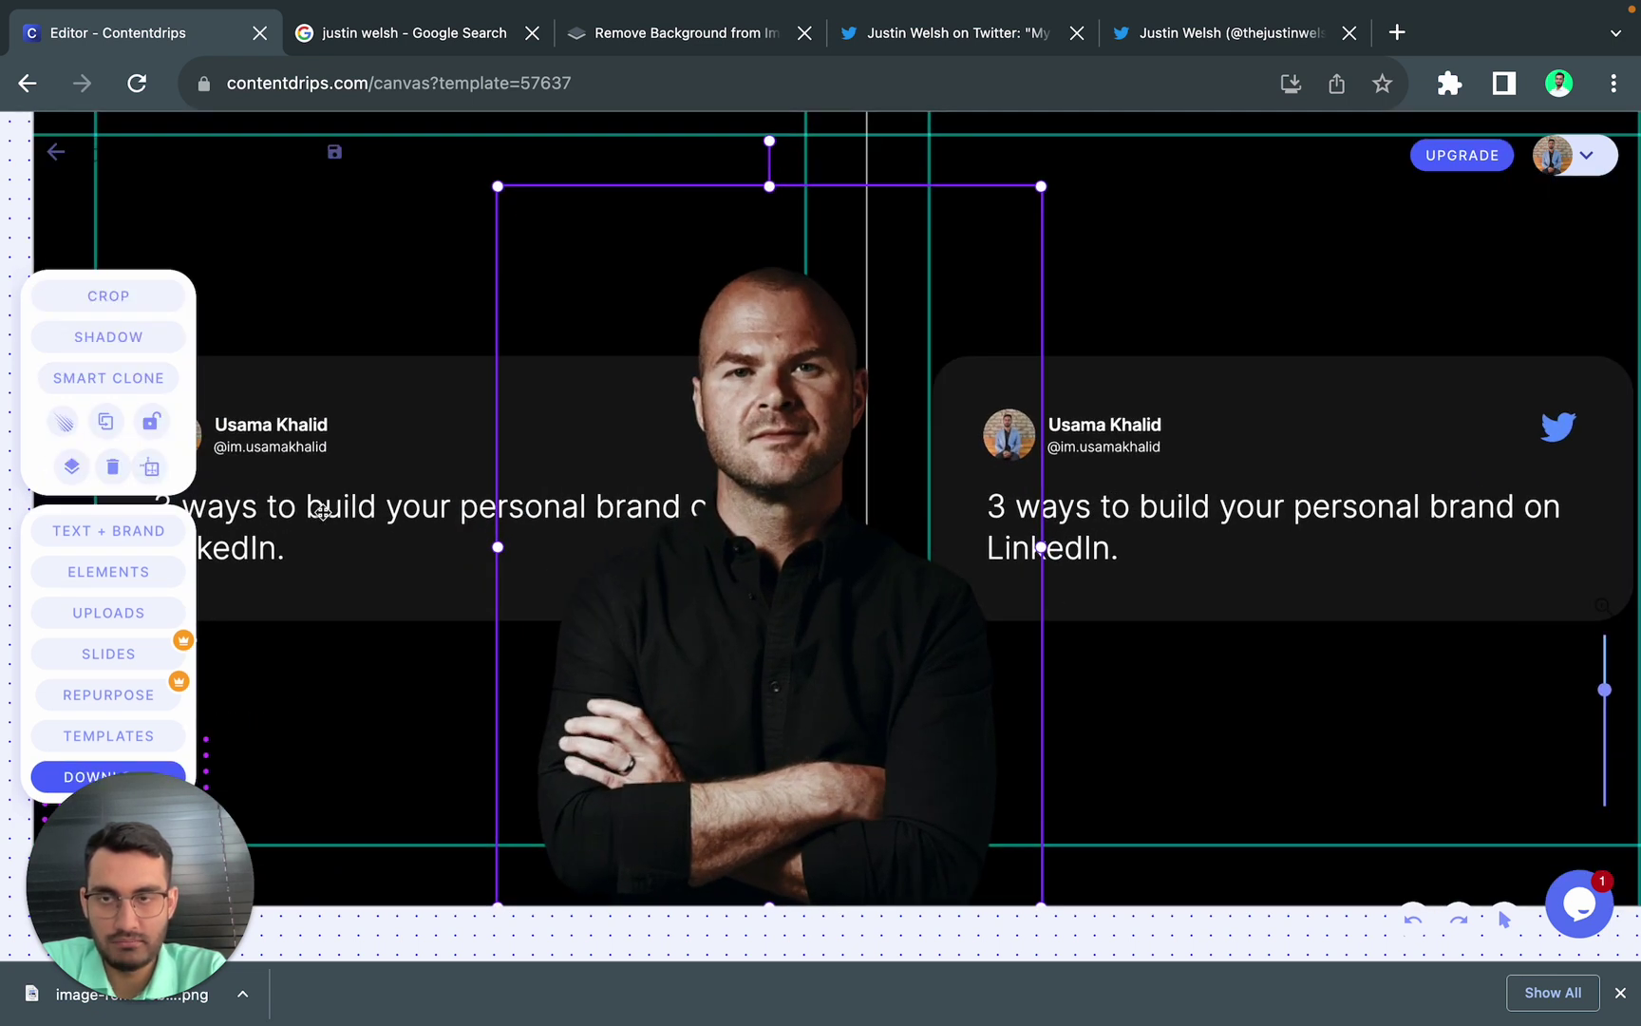
Step: Send the portrait behind the tweet cards and shift it slightly right over the slide boundary
{"action": "left_click", "coordinate": [69, 473]}
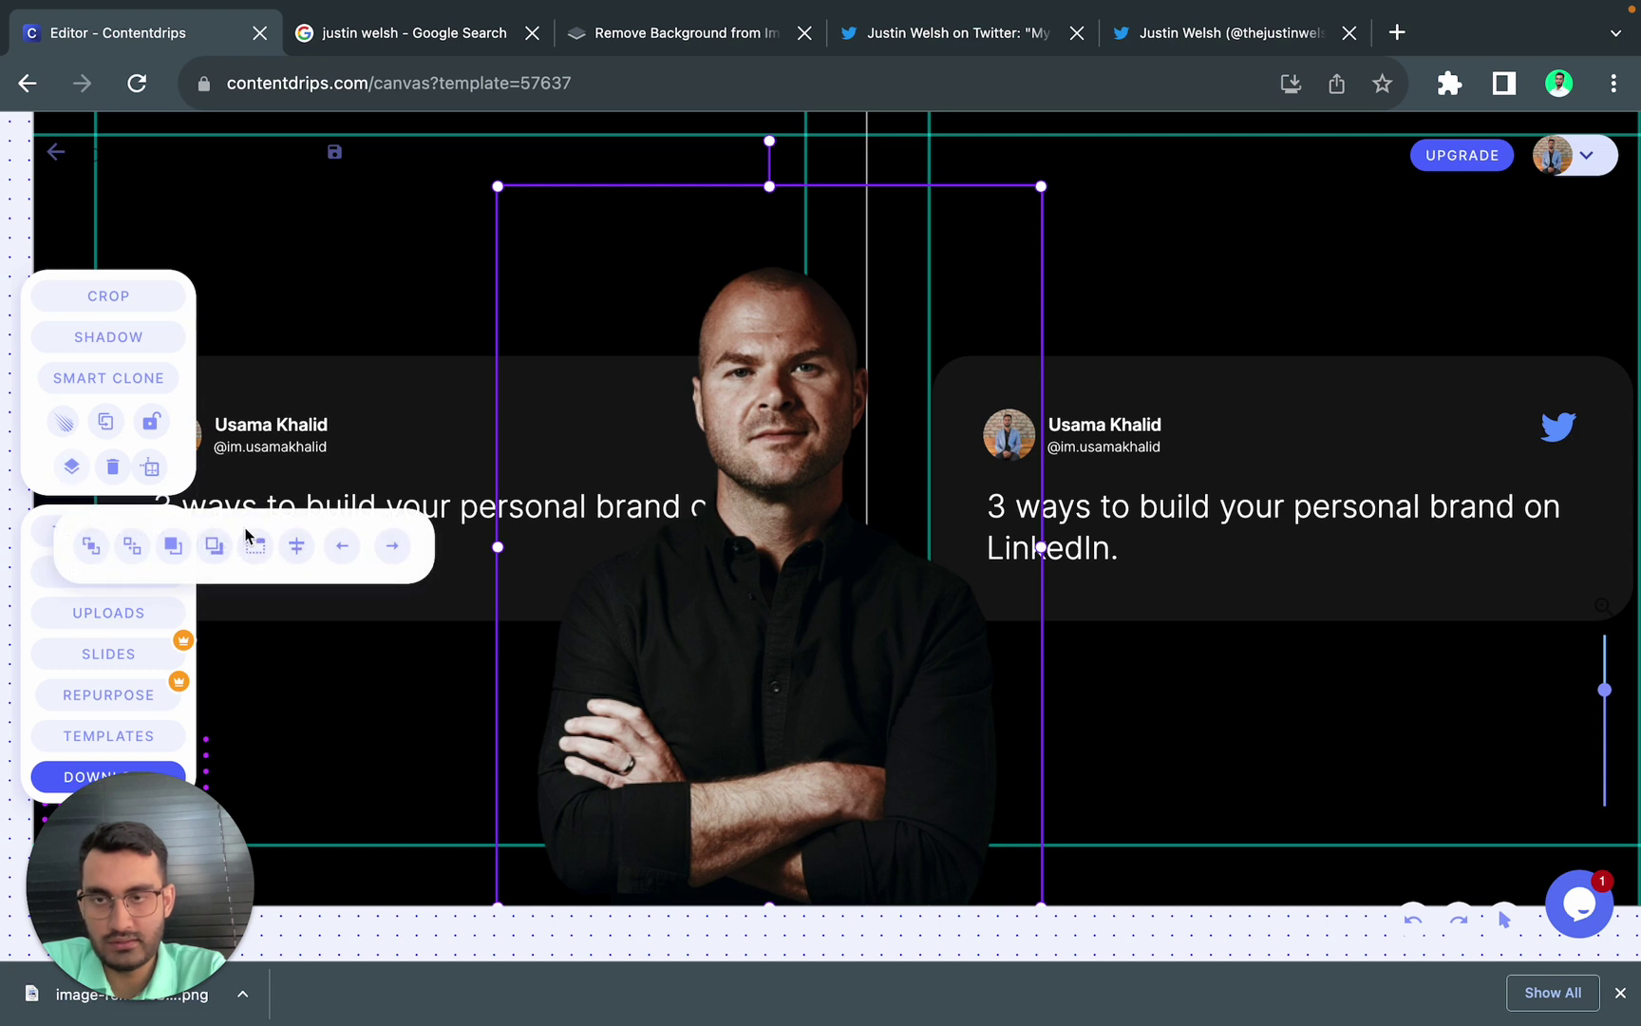
{"action": "left_click", "coordinate": [216, 547]}
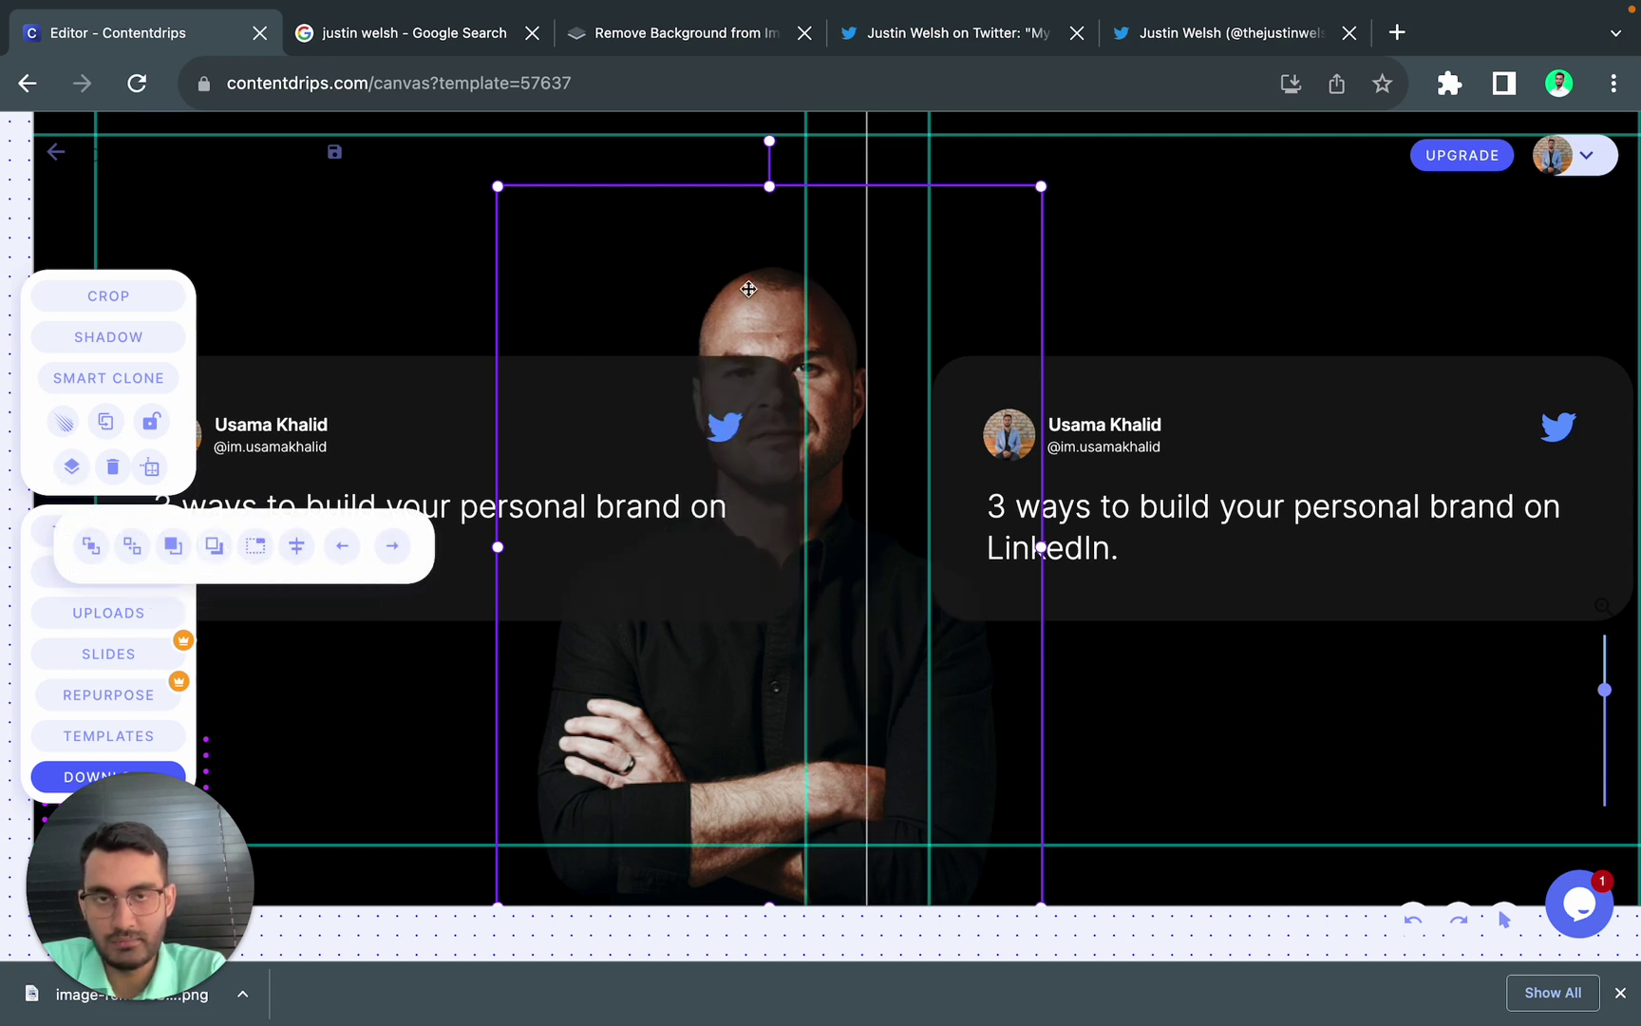
{"action": "left_click_drag", "start_coordinate": [565, 247], "coordinate": [593, 248]}
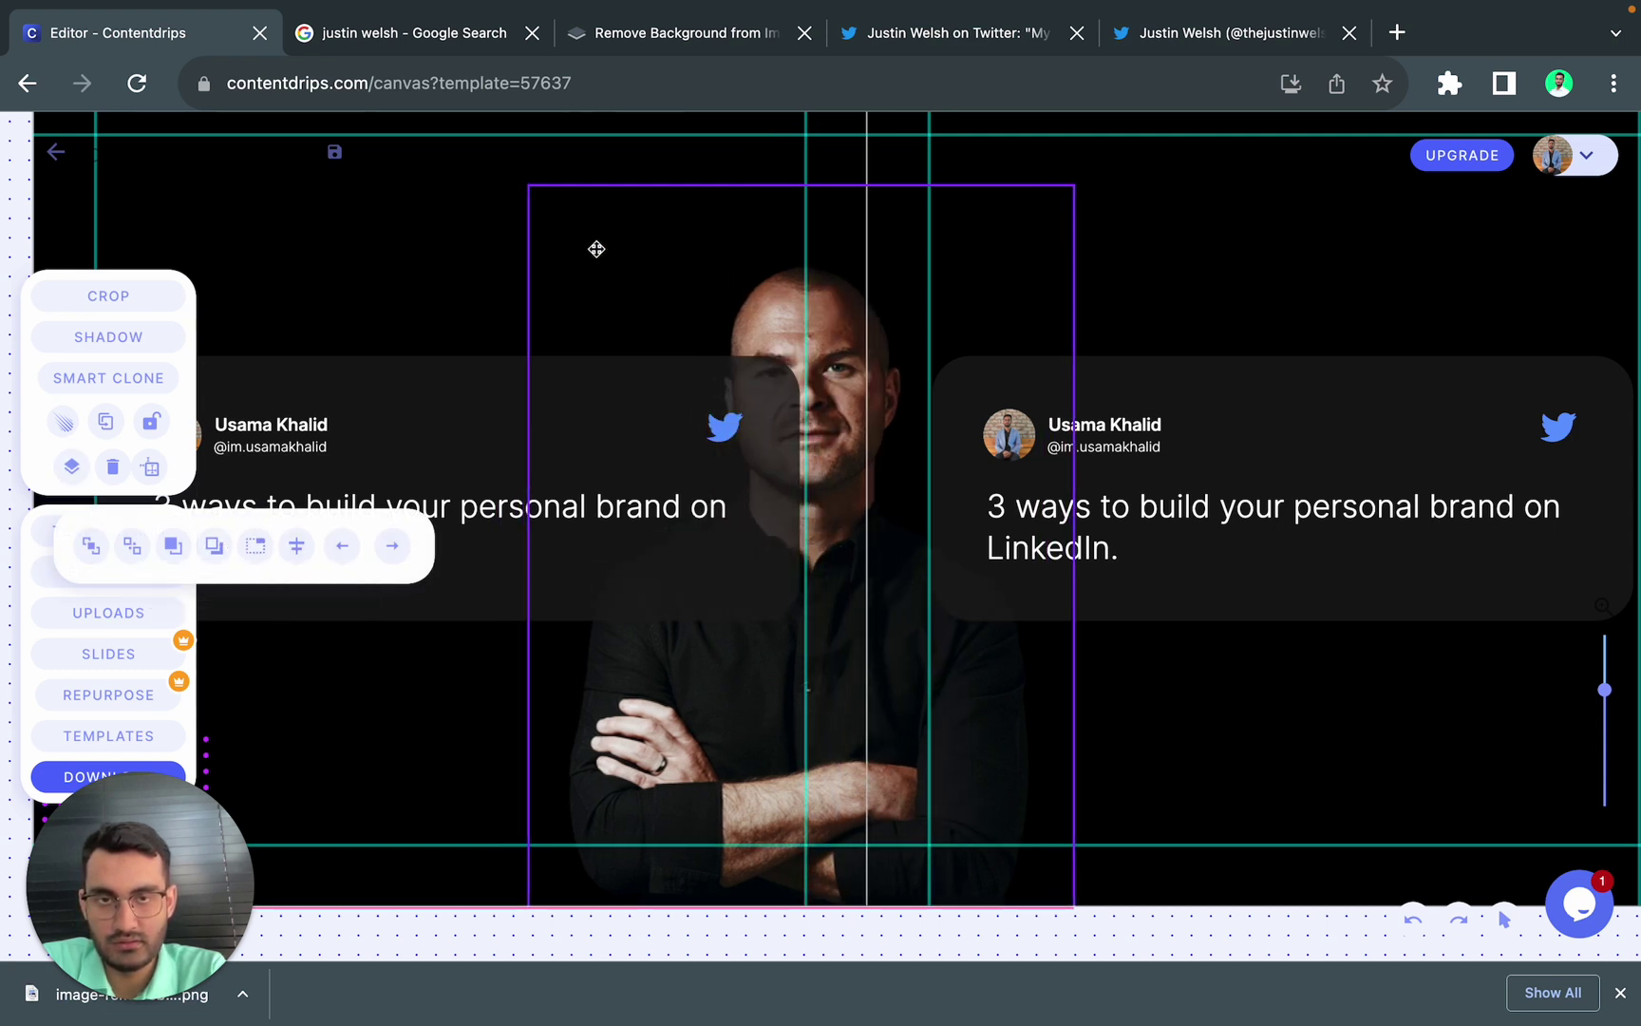
{"action": "left_click", "coordinate": [492, 248]}
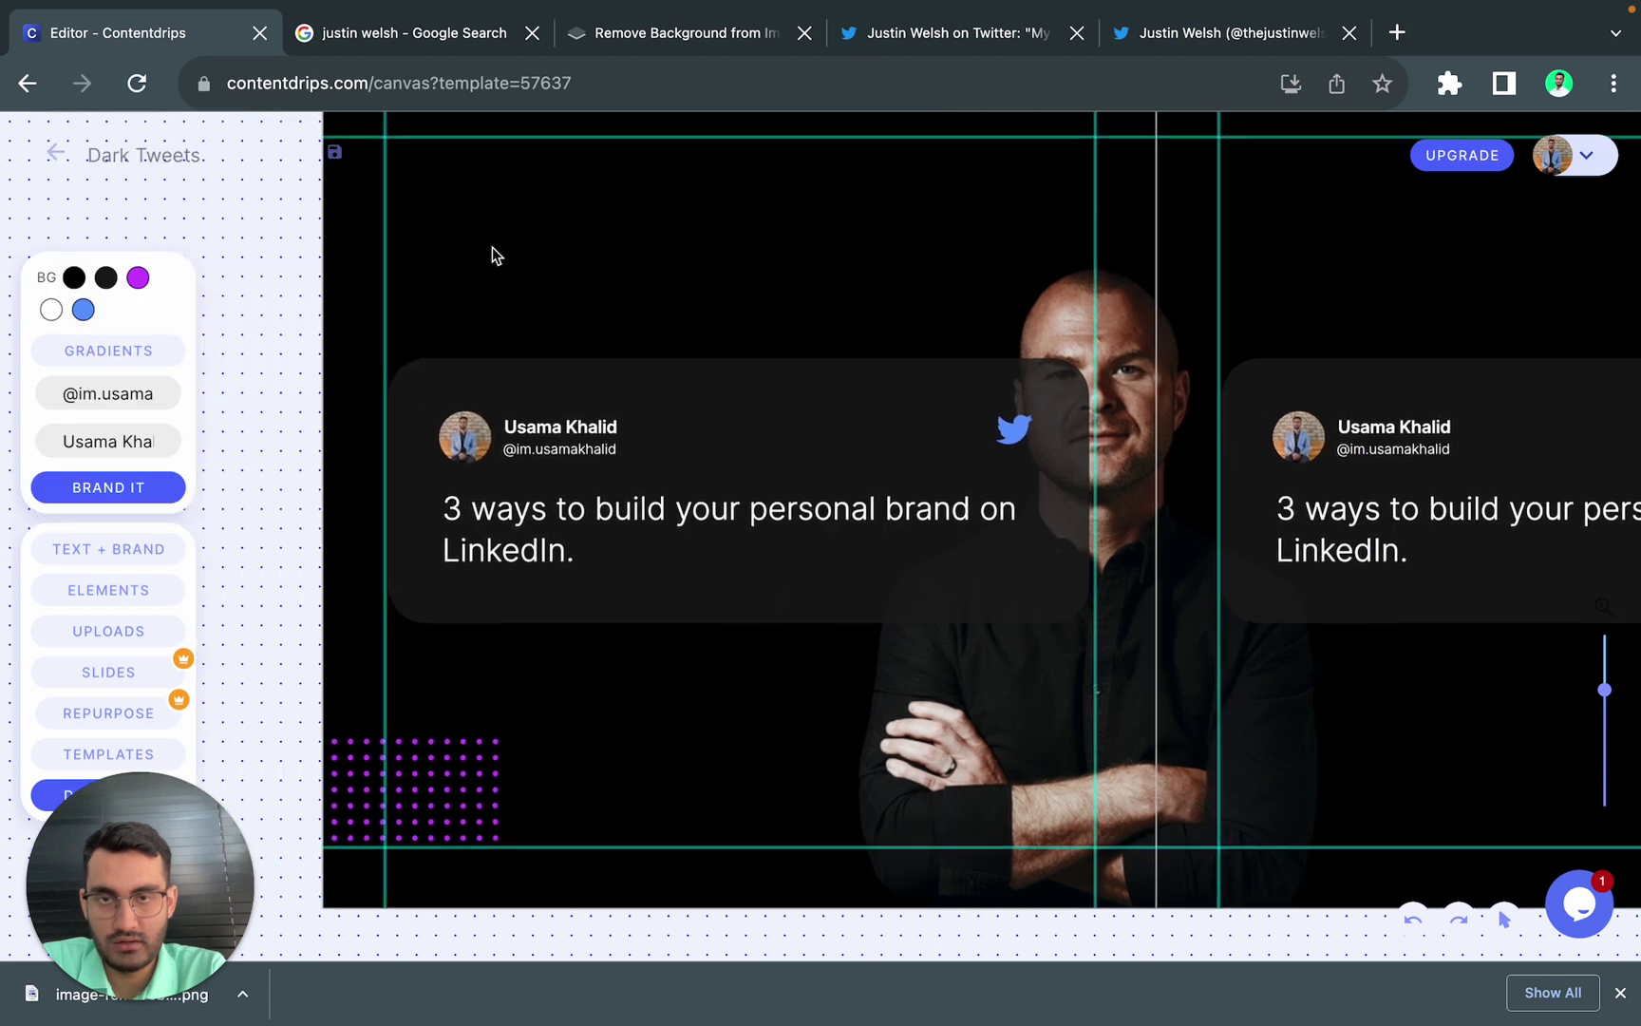
Step: Narrow the first slide's tweet text so its card clears the portrait's face, and move the Twitter bird inside the narrowed card
{"action": "left_click", "coordinate": [906, 518]}
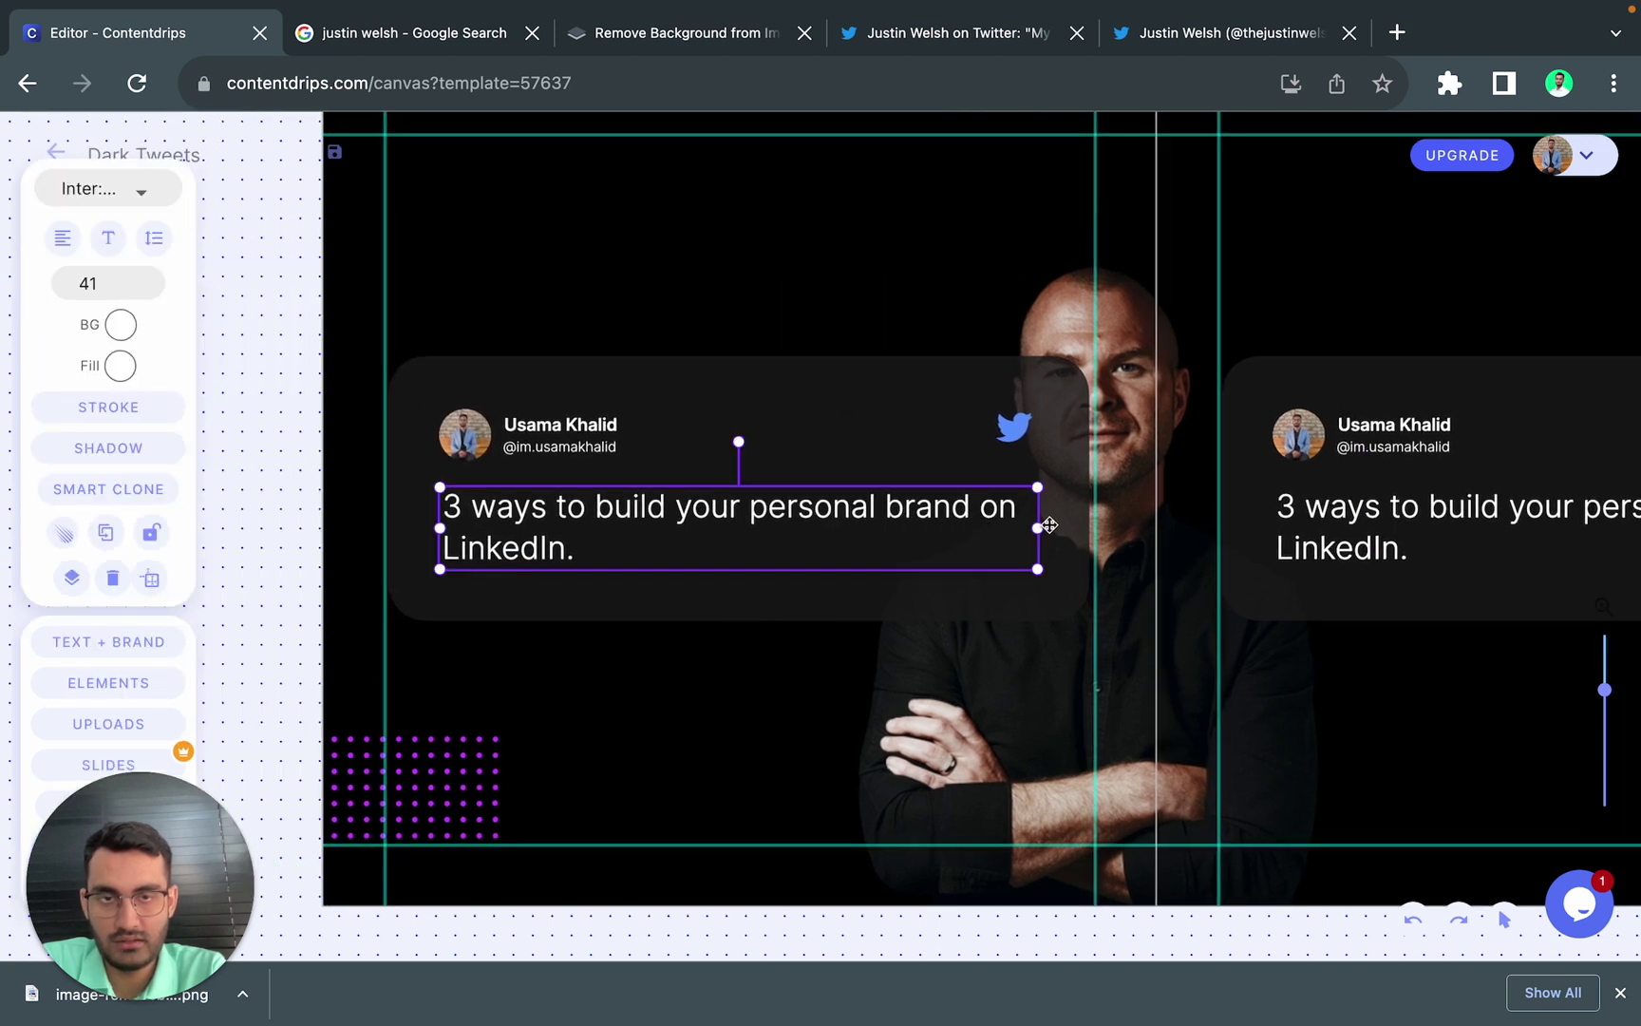
{"action": "left_click_drag", "start_coordinate": [1041, 528], "coordinate": [788, 516]}
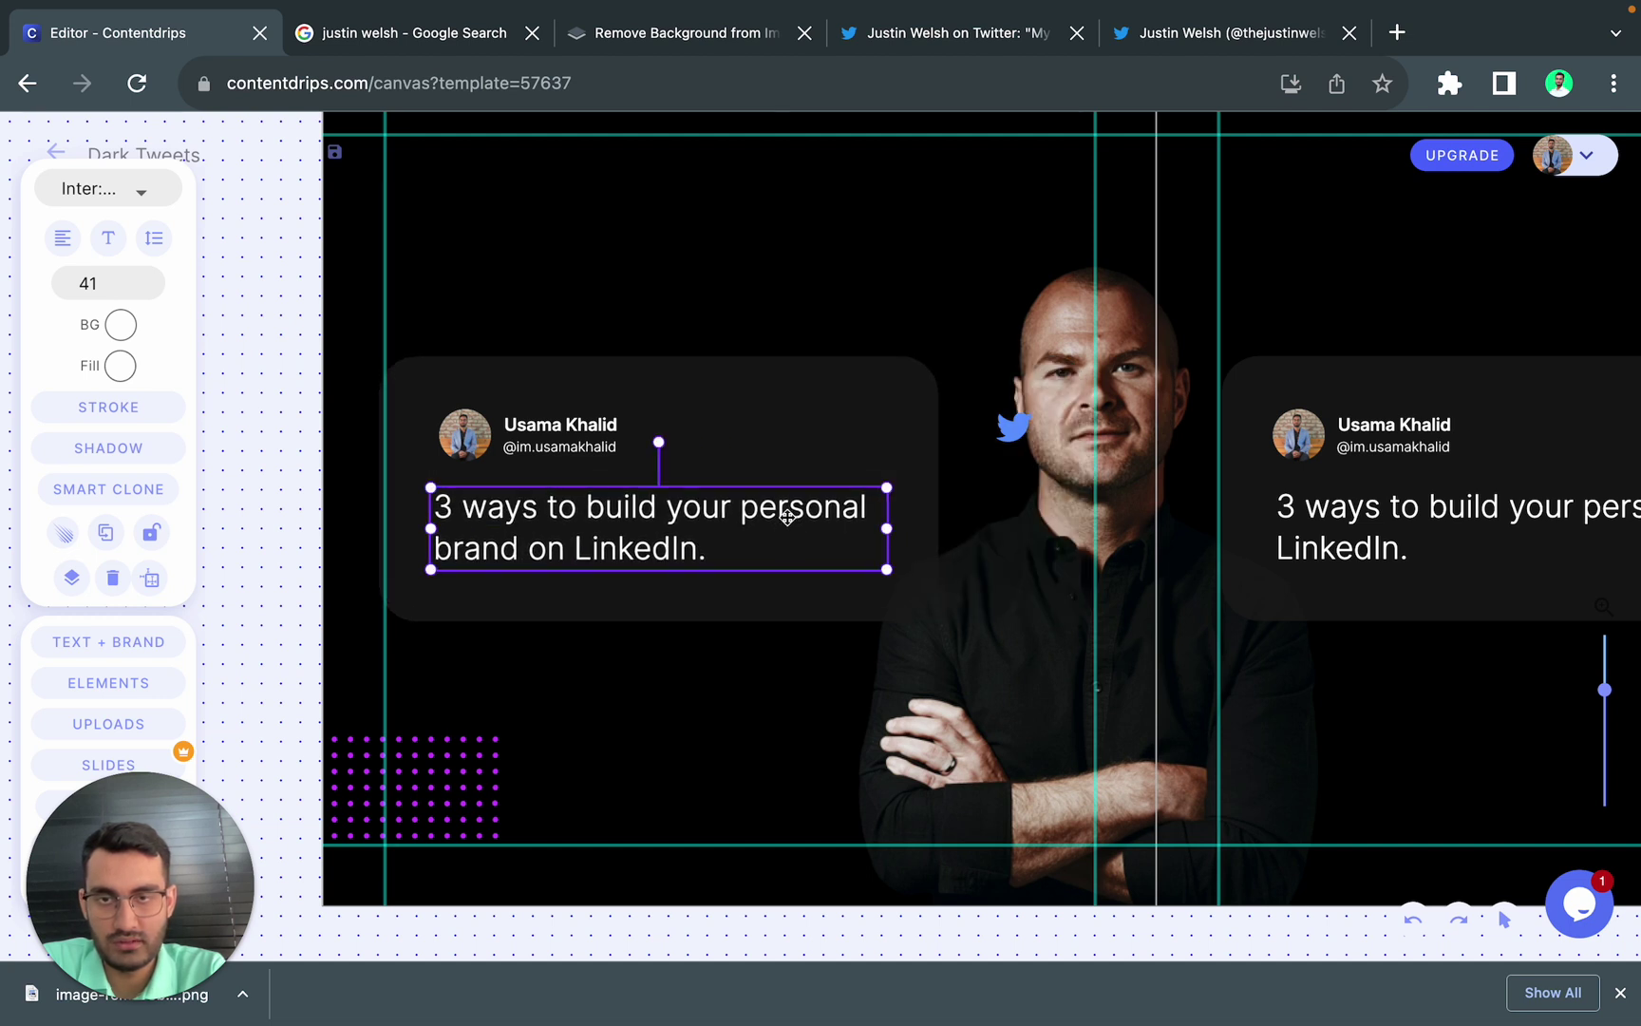
{"action": "left_click", "coordinate": [994, 443]}
{"action": "left_click_drag", "start_coordinate": [1019, 440], "coordinate": [878, 436]}
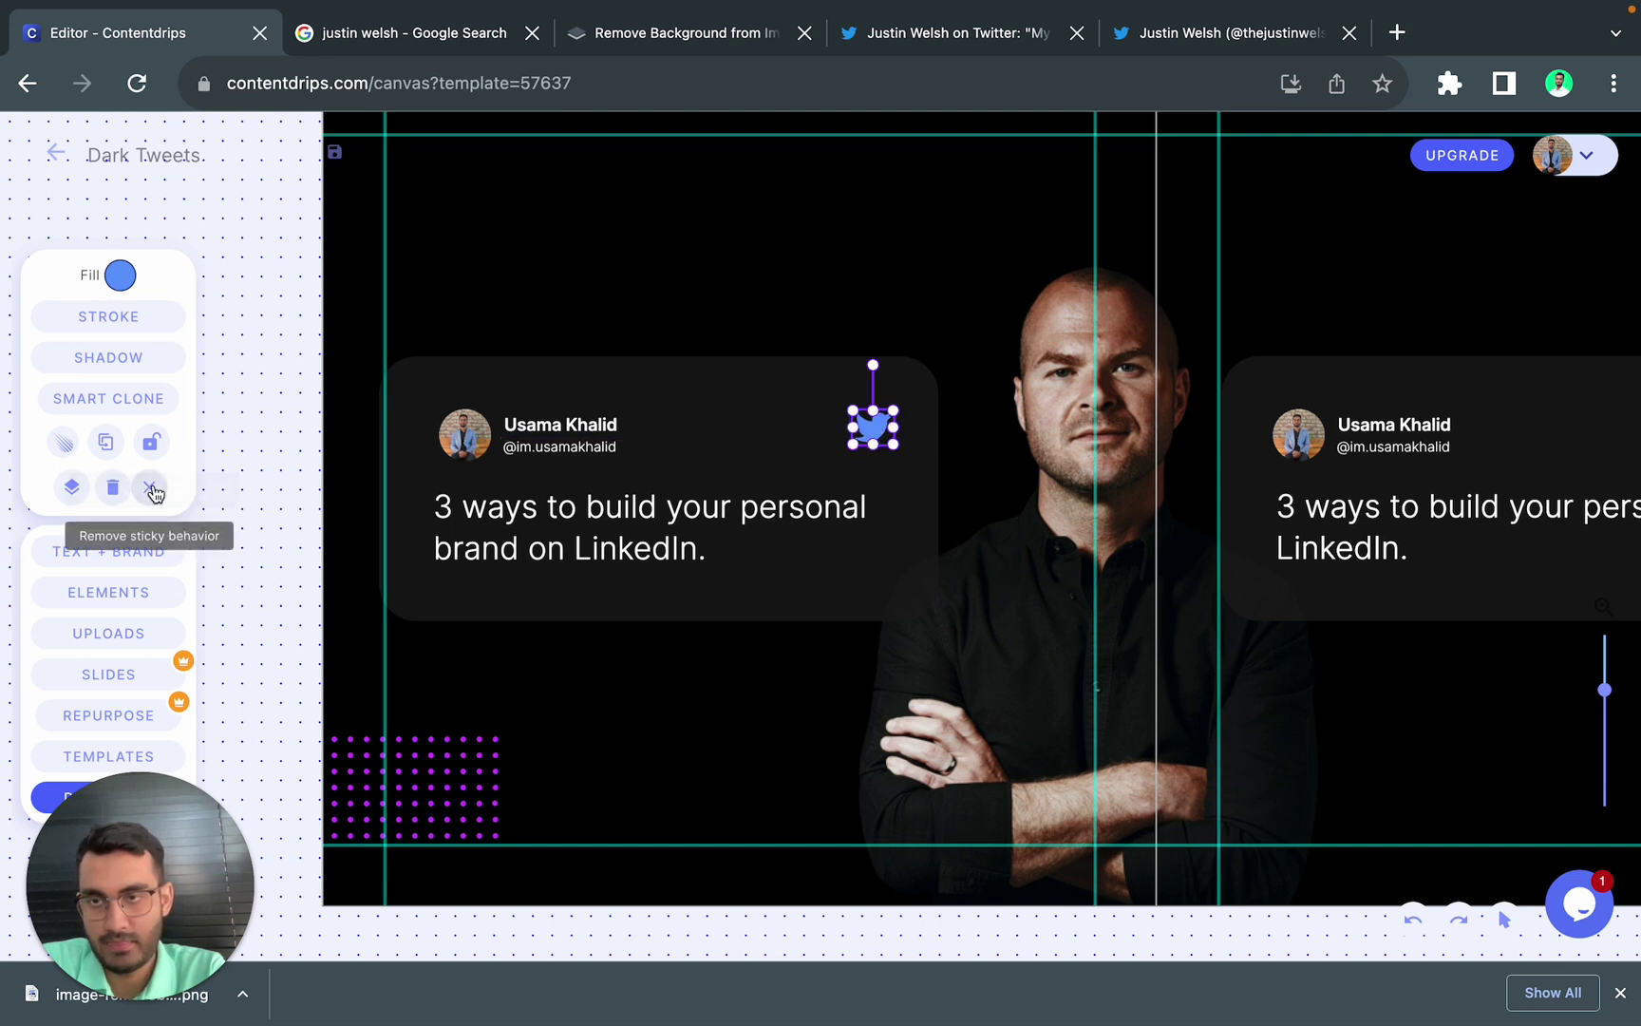
{"action": "left_click", "coordinate": [890, 432]}
{"action": "left_click", "coordinate": [627, 534]}
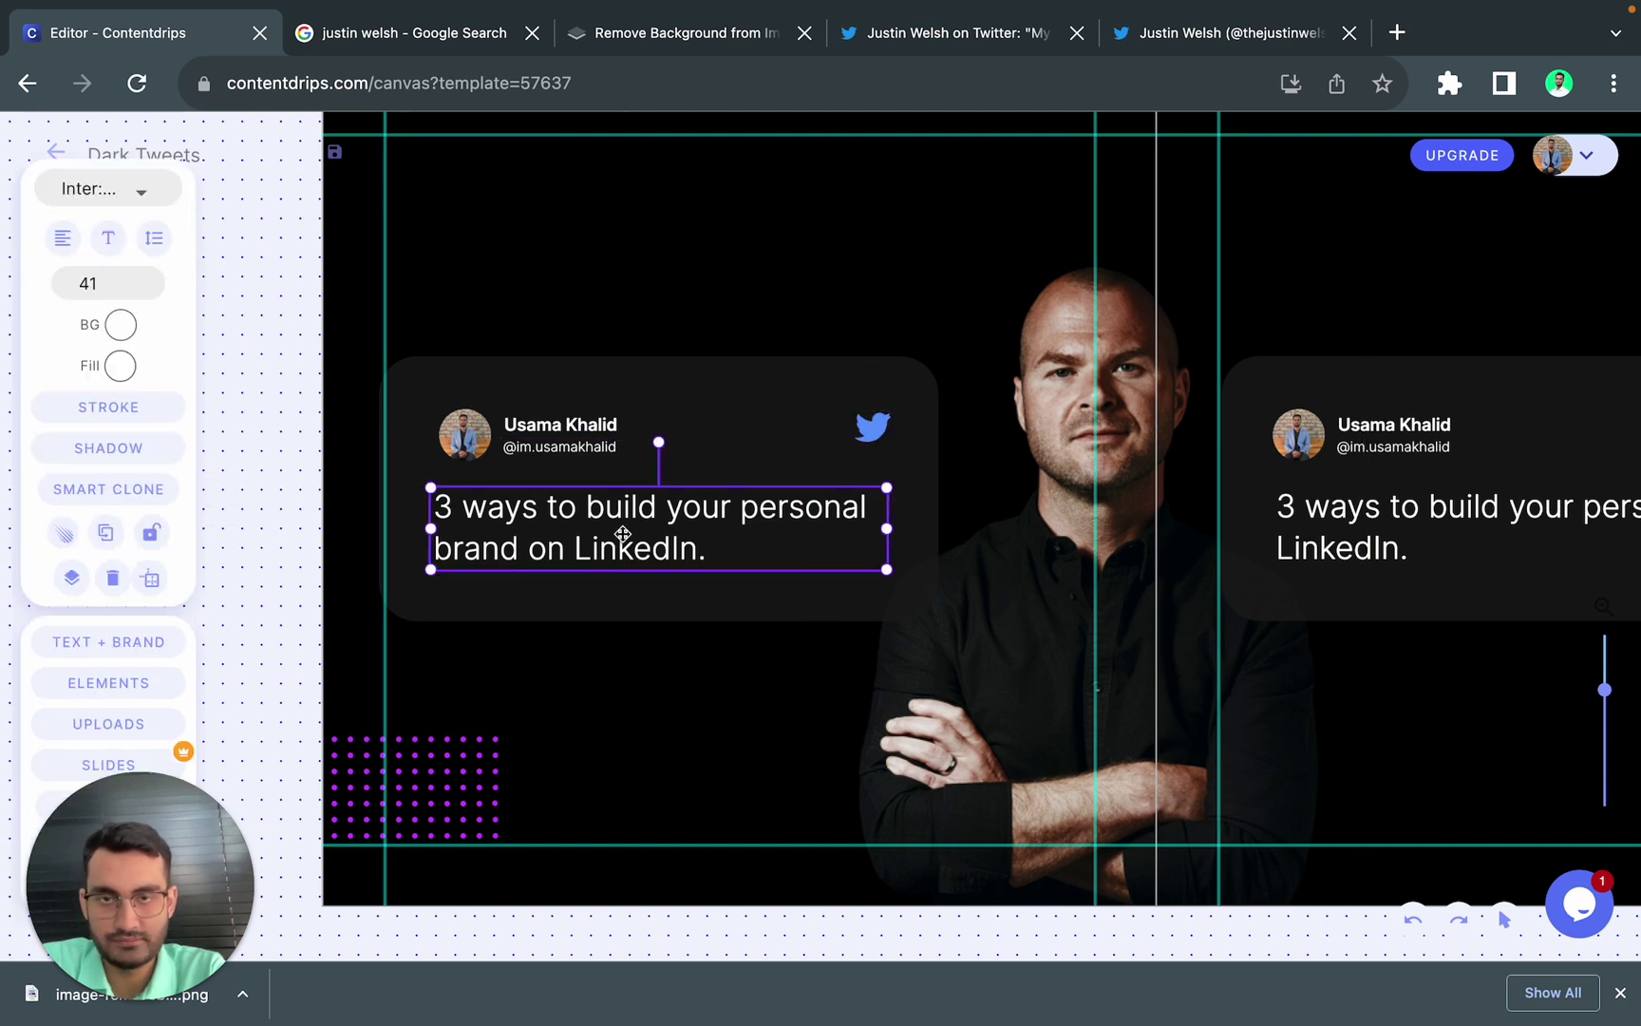
{"action": "left_click", "coordinate": [710, 546]}
{"action": "key", "text": "Return"}
{"action": "type", "text": "ds"}
{"action": "key", "text": "Return"}
{"action": "type", "text": "s"}
{"action": "key", "text": "Return"}
{"action": "type", "text": "dsd"}
{"action": "key", "text": "BackSpace"}
{"action": "key", "text": "BackSpace"}
{"action": "key", "text": "BackSpace"}
{"action": "key", "text": "BackSpace"}
{"action": "key", "text": "BackSpace"}
{"action": "key", "text": "BackSpace"}
{"action": "key", "text": "BackSpace"}
{"action": "key", "text": "BackSpace"}
{"action": "key", "text": "BackSpace"}
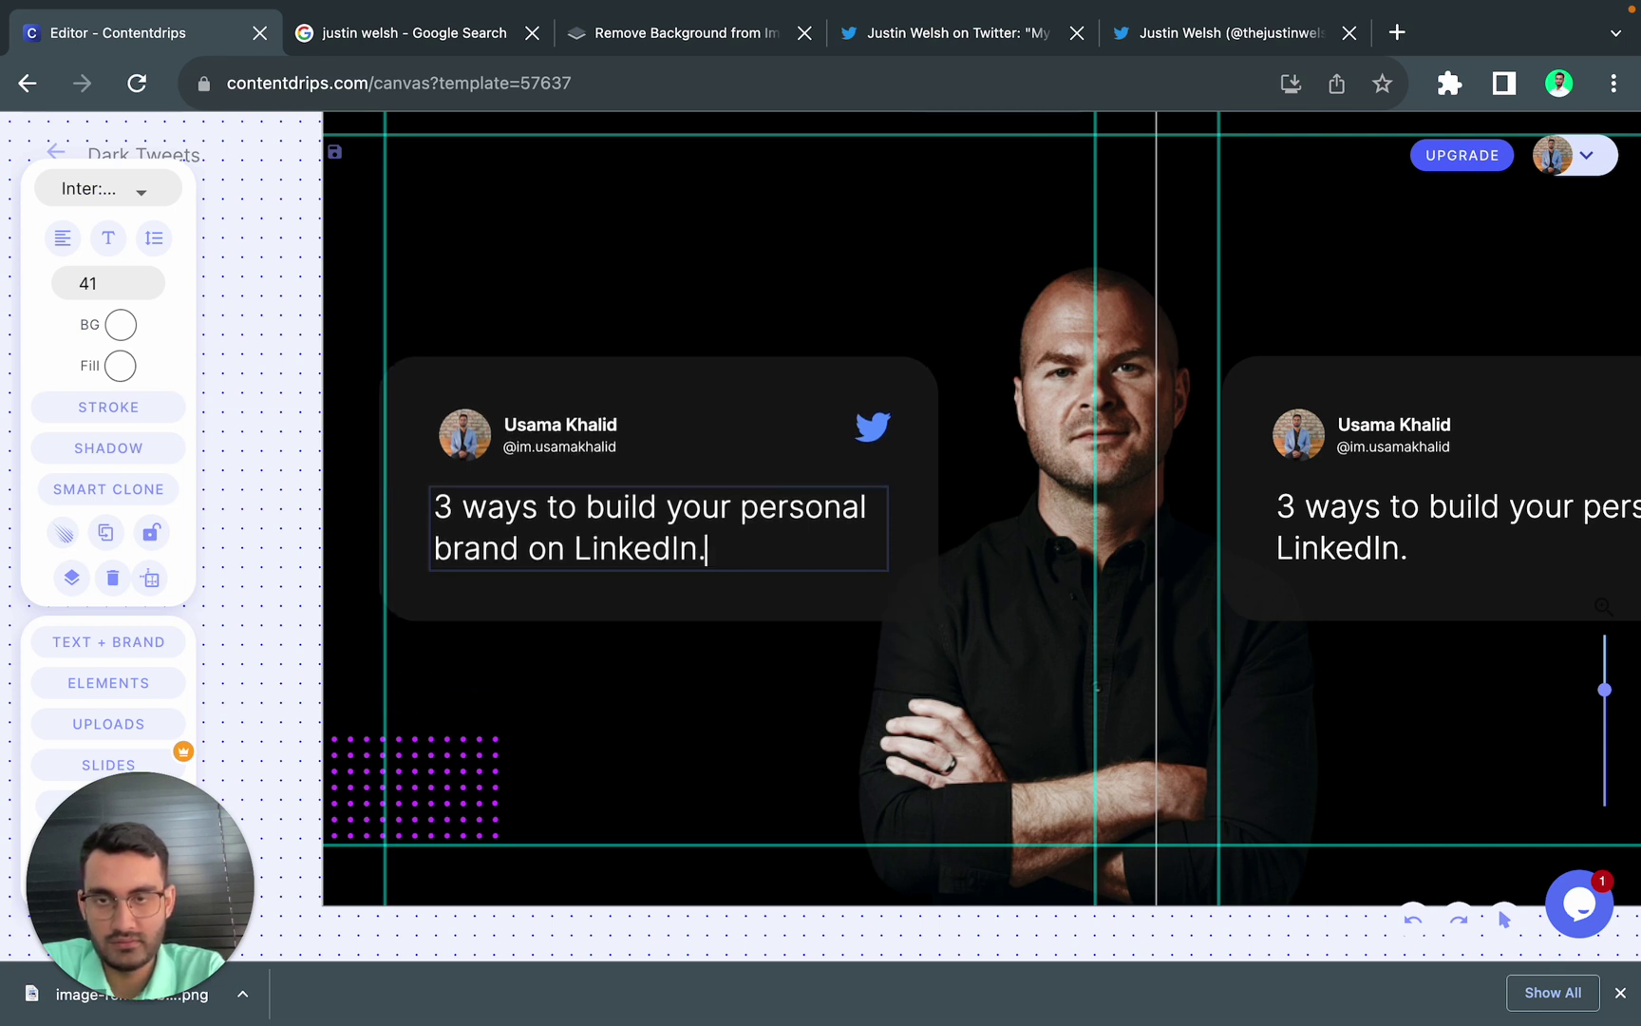
{"action": "left_click", "coordinate": [649, 644]}
Step: Delete the purple dot pattern from the lower corner of the first slide
{"action": "scroll", "coordinate": [649, 644], "scroll_direction": "right", "scroll_amount": 2}
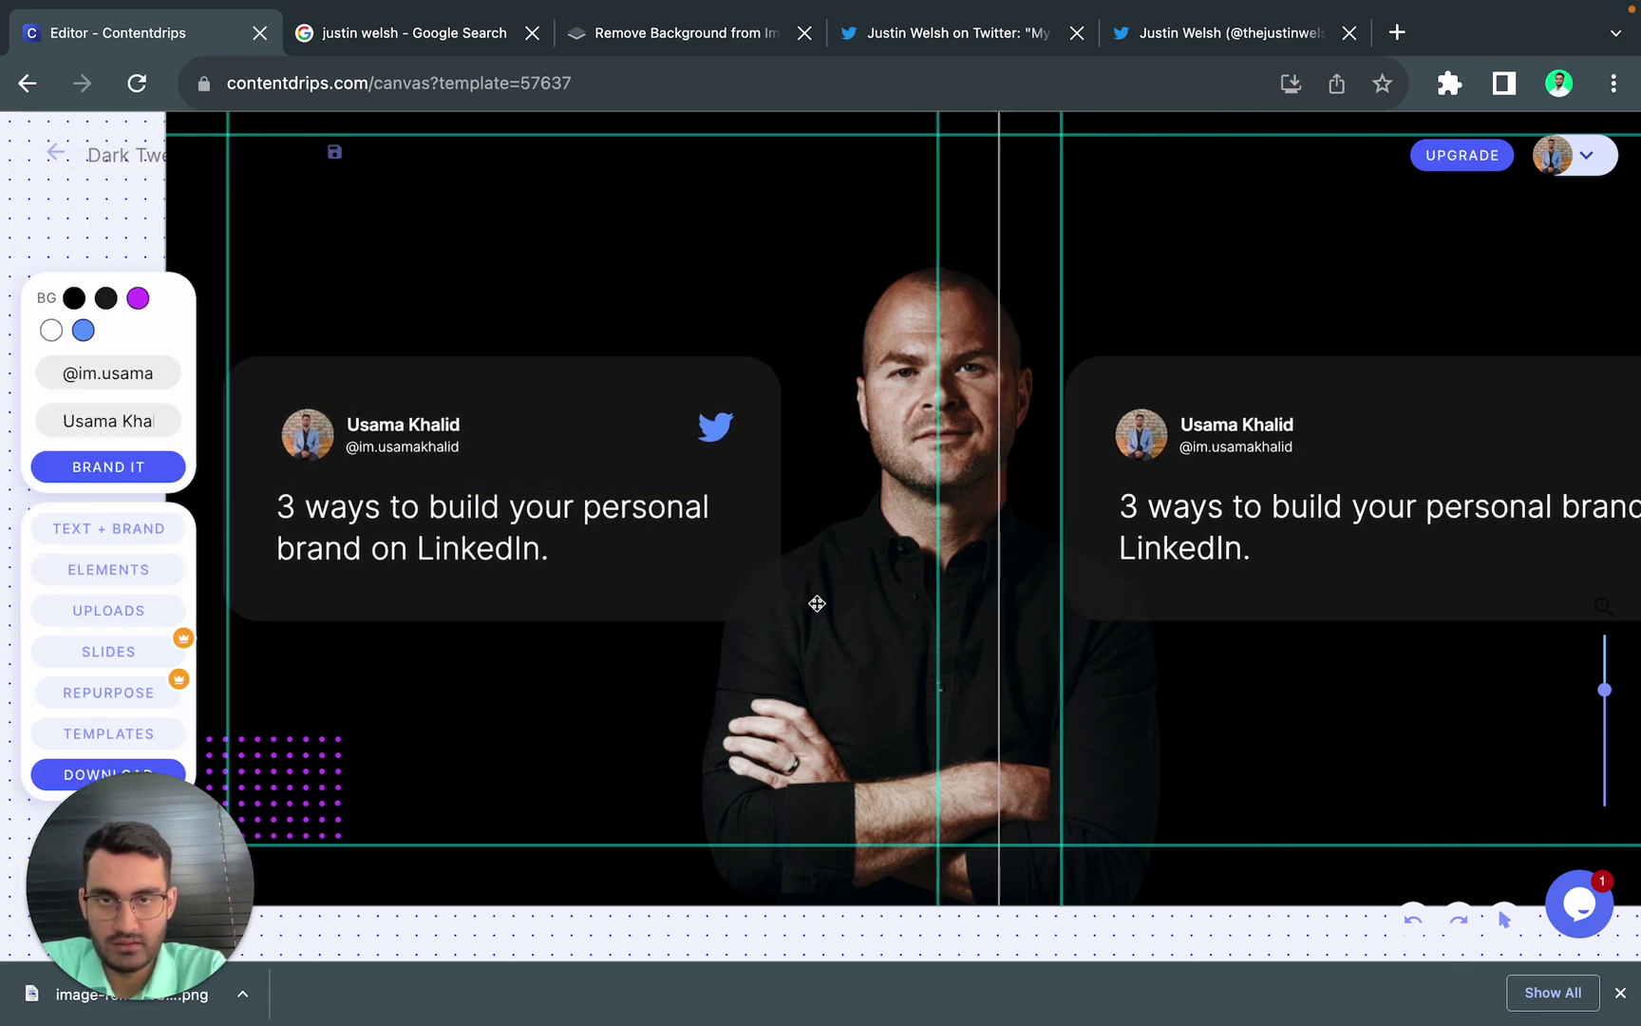
{"action": "scroll", "coordinate": [817, 604], "scroll_direction": "right", "scroll_amount": 4}
{"action": "scroll", "coordinate": [817, 604], "scroll_direction": "down", "scroll_amount": 5}
{"action": "scroll", "coordinate": [817, 604], "scroll_direction": "left", "scroll_amount": 3}
{"action": "left_click", "coordinate": [583, 699]}
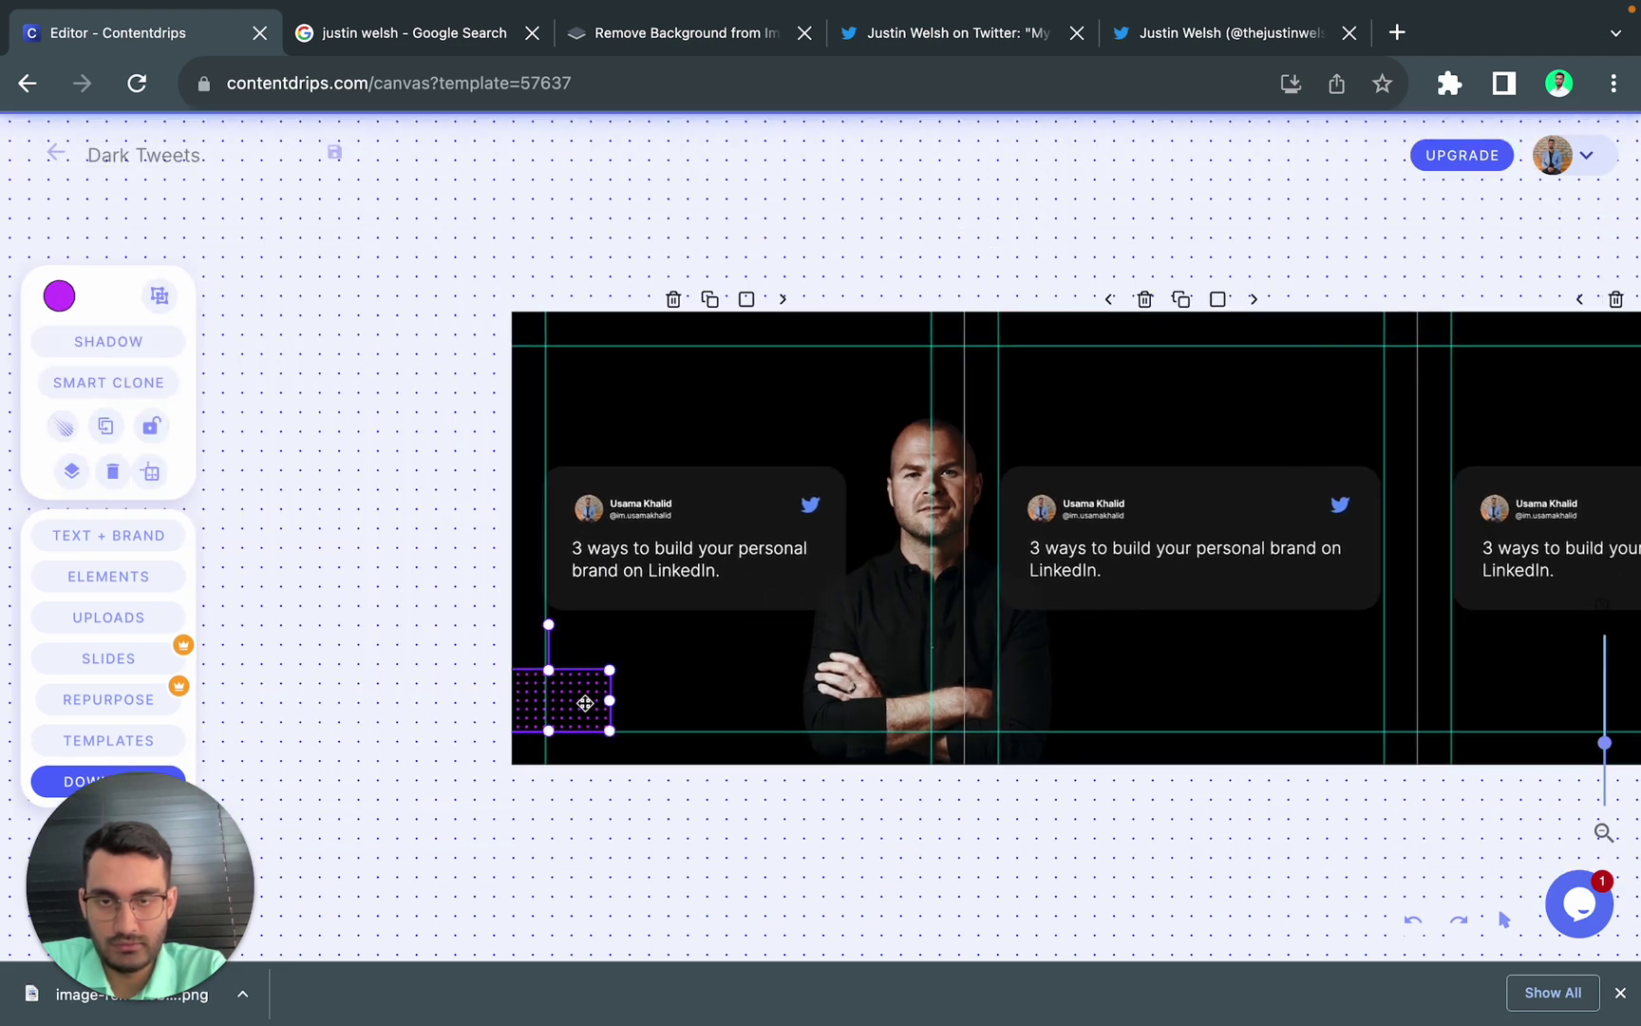
{"action": "key", "text": "Delete"}
Step: Lighten the template's dark grey card colour to #303030 for all tweet cards
{"action": "scroll", "coordinate": [585, 703], "scroll_direction": "up", "scroll_amount": 2}
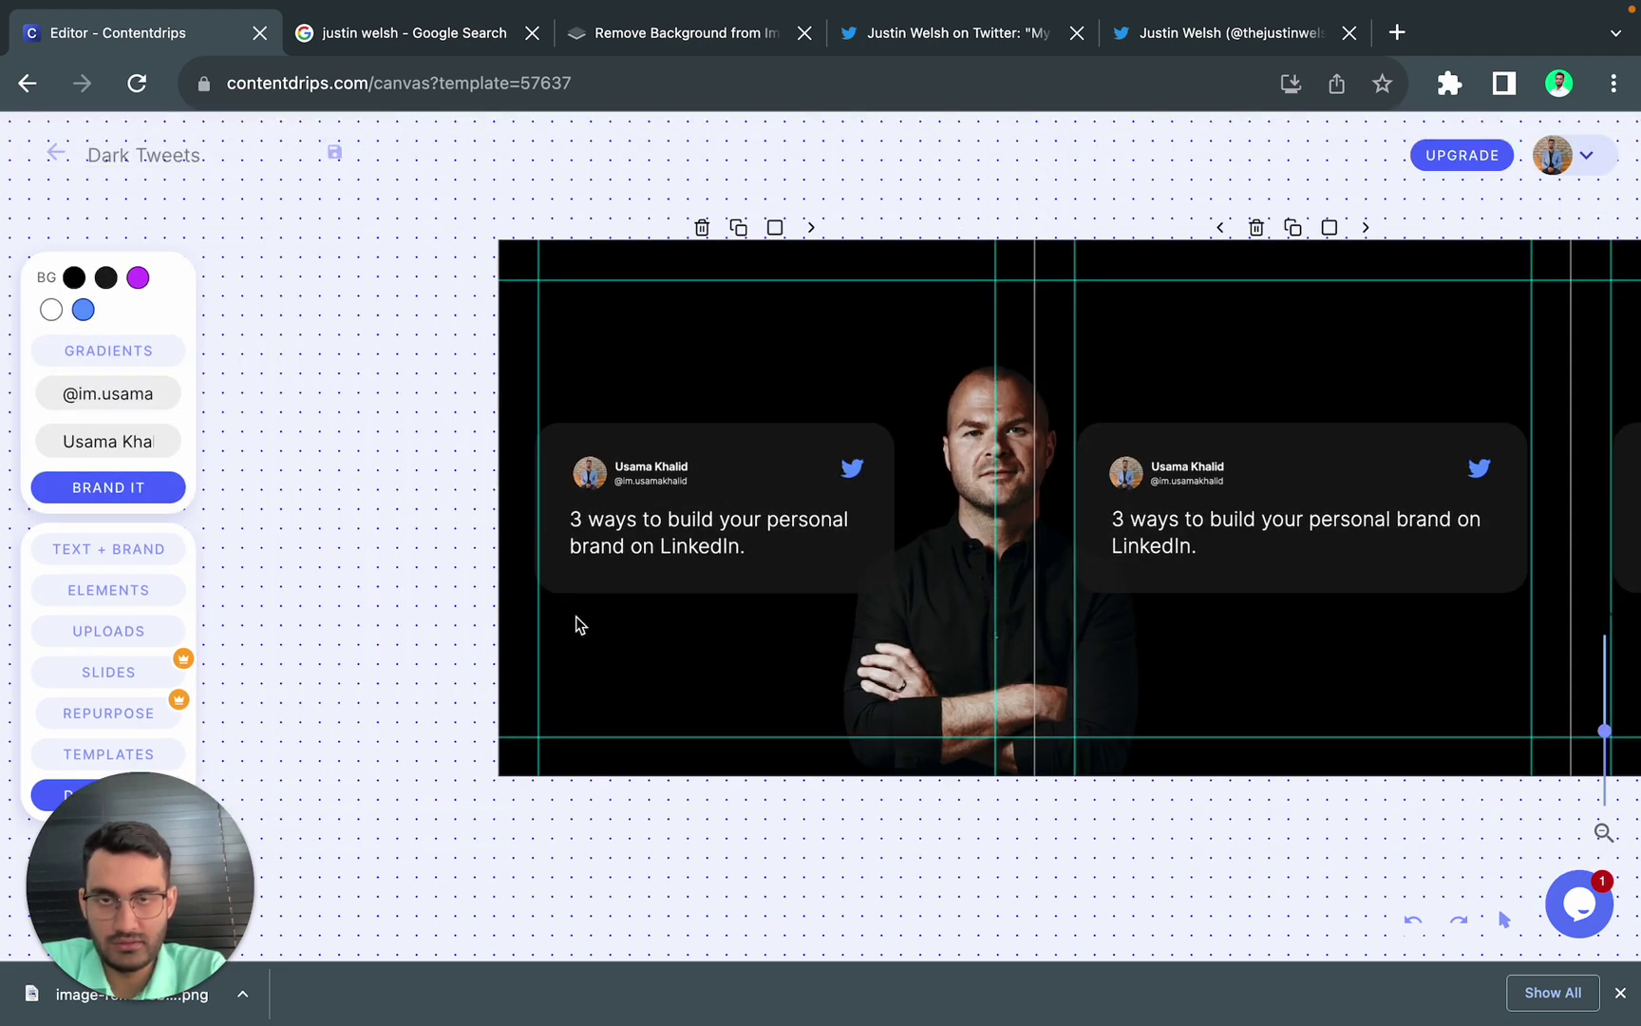
{"action": "scroll", "coordinate": [579, 624], "scroll_direction": "up", "scroll_amount": 4}
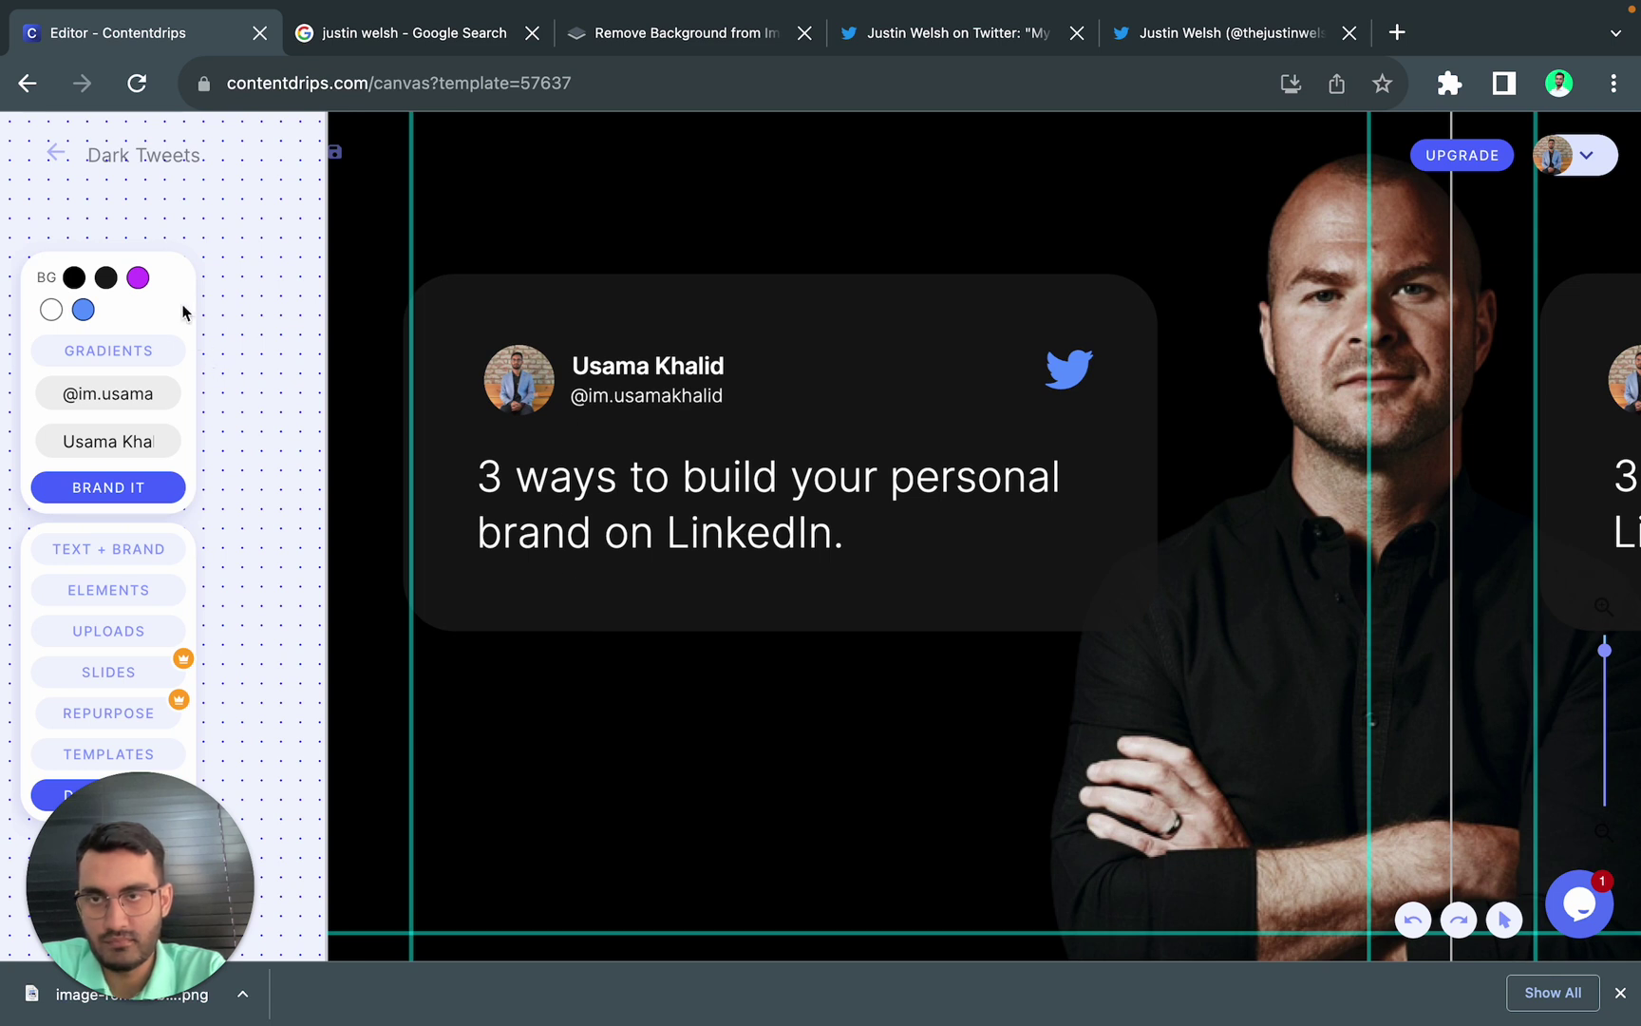
{"action": "left_click", "coordinate": [107, 278]}
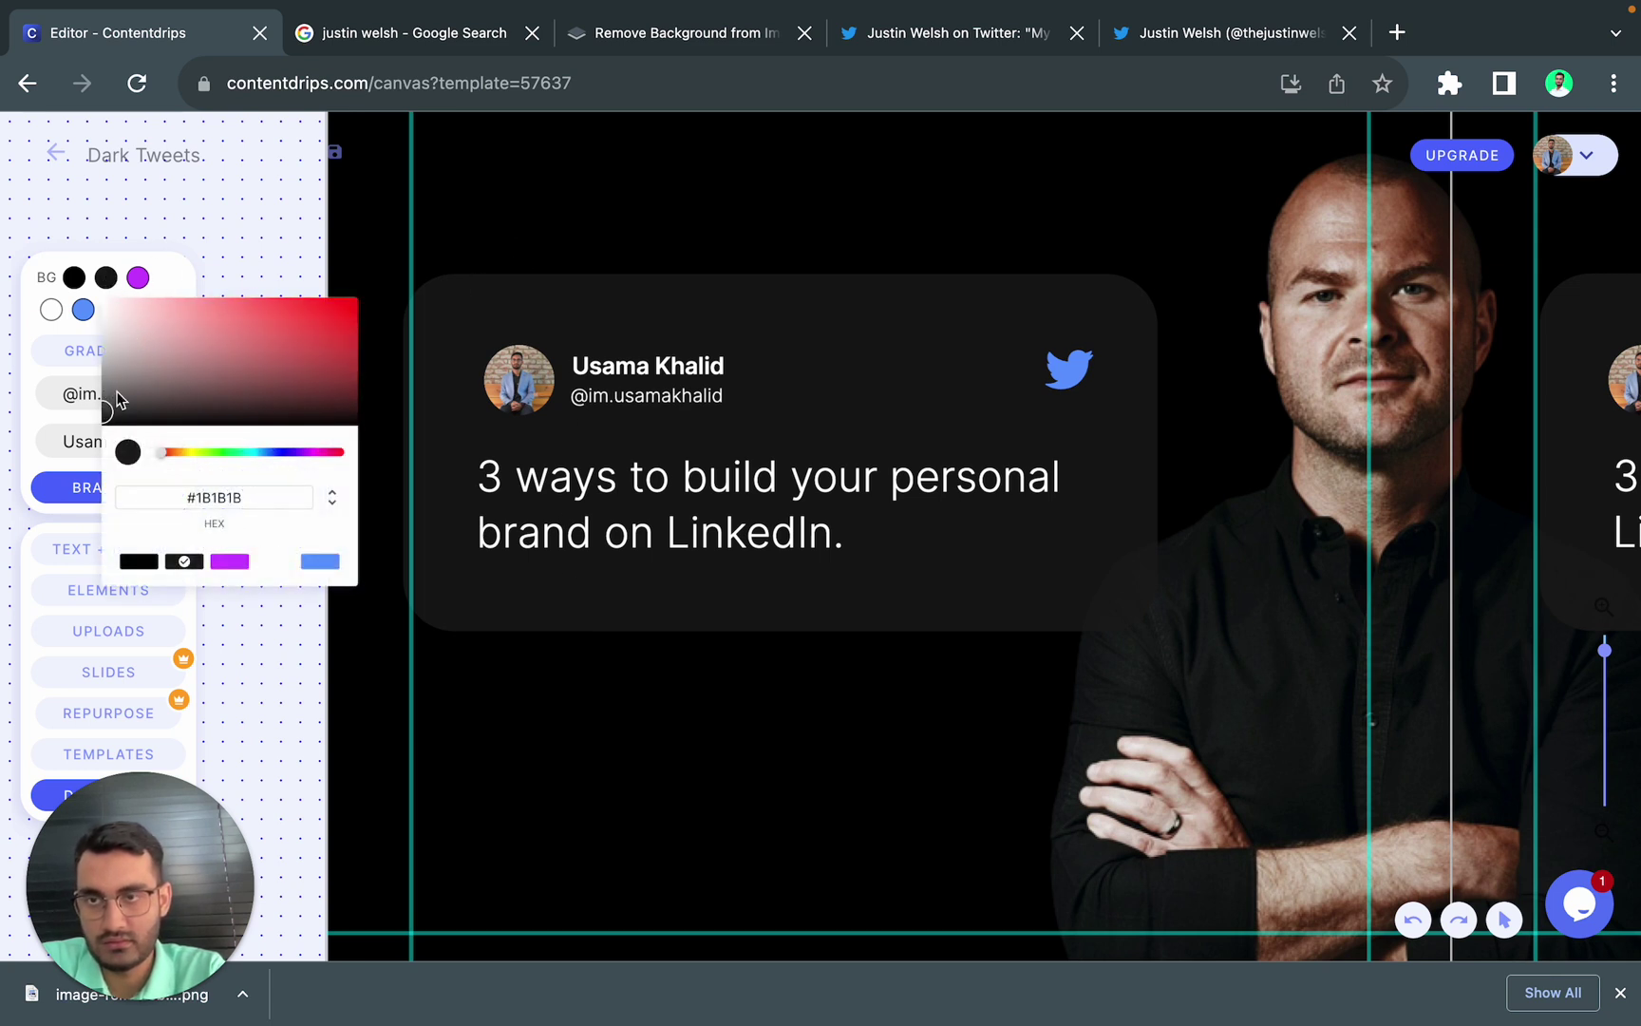
{"action": "mouse_move", "coordinate": [105, 414]}
{"action": "left_mouse_down"}
{"action": "mouse_move", "coordinate": [74, 397]}
{"action": "mouse_move", "coordinate": [90, 401]}
{"action": "left_mouse_up"}
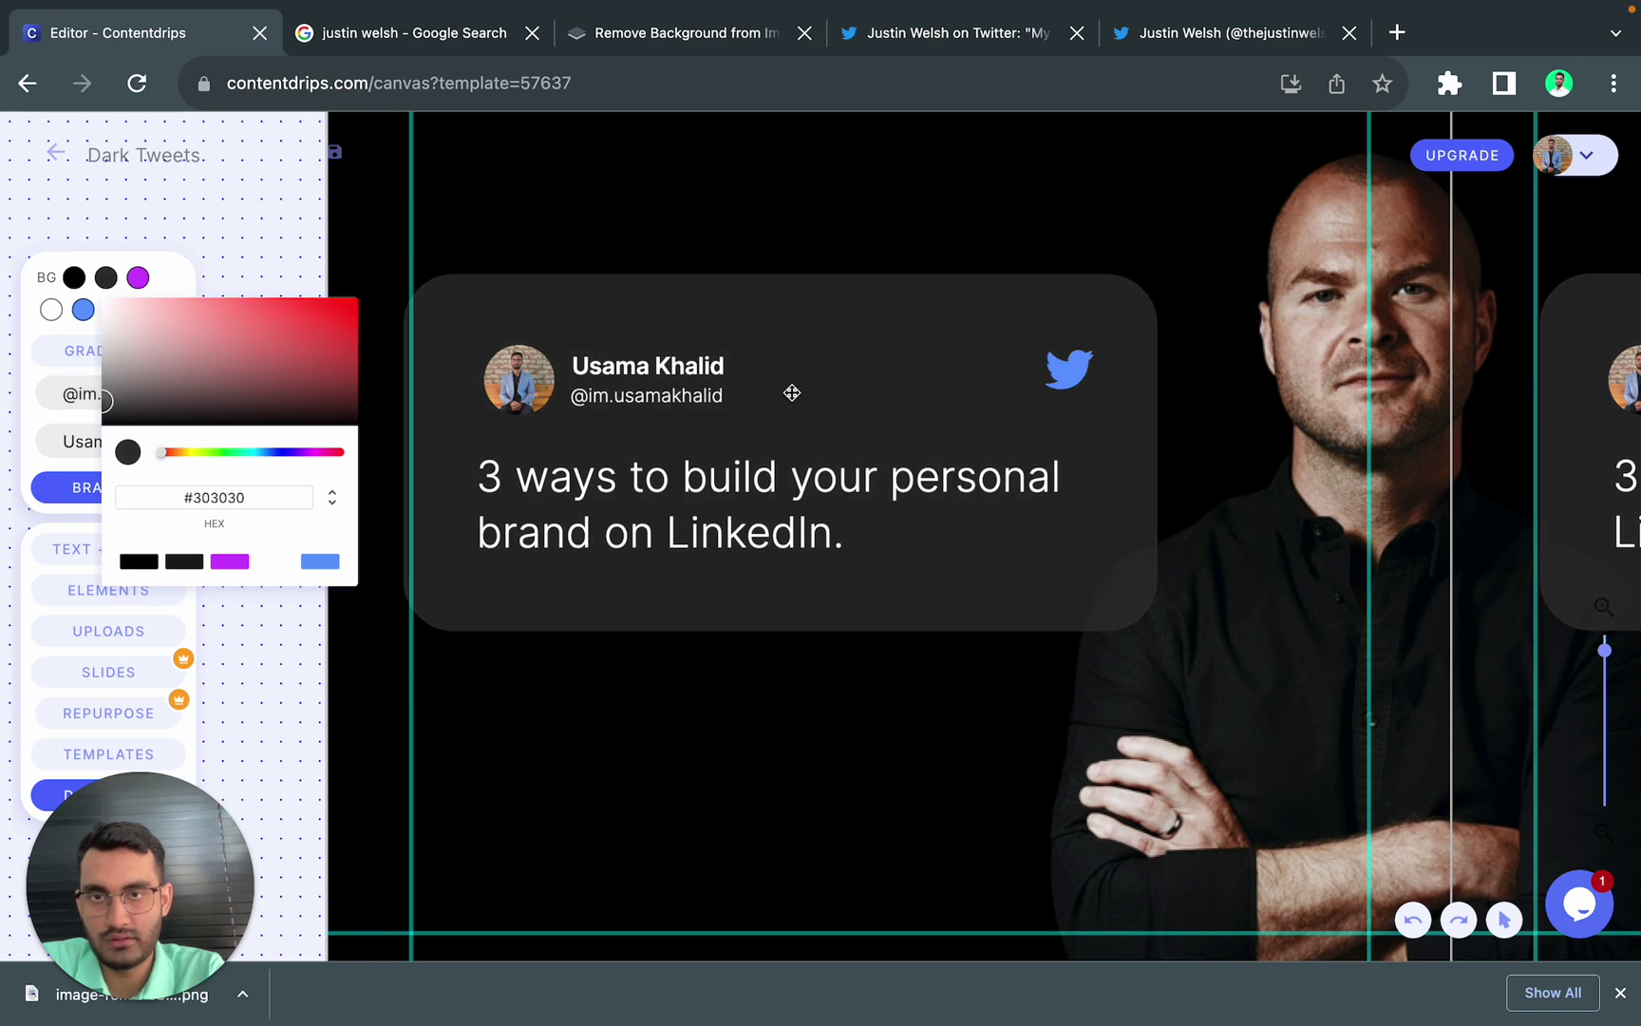
{"action": "left_click", "coordinate": [861, 241]}
{"action": "scroll", "coordinate": [862, 241], "scroll_direction": "down", "scroll_amount": 5}
{"action": "scroll", "coordinate": [862, 241], "scroll_direction": "right", "scroll_amount": 7}
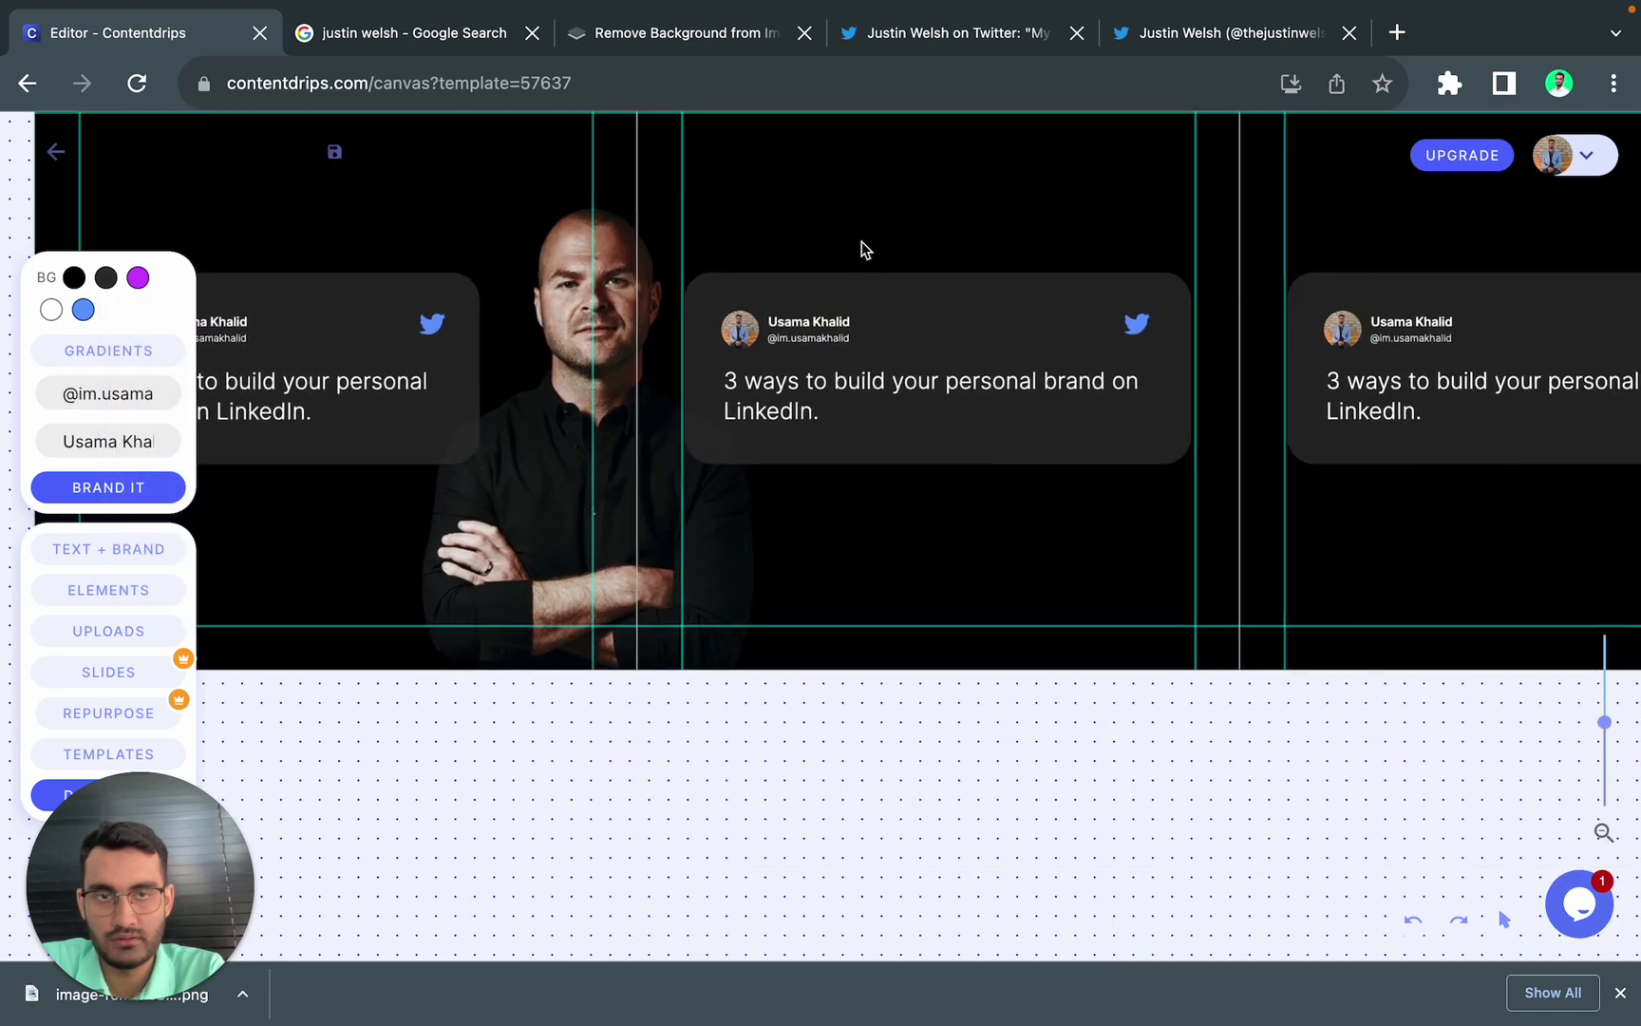
{"action": "scroll", "coordinate": [862, 241], "scroll_direction": "left", "scroll_amount": 5}
{"action": "scroll", "coordinate": [861, 241], "scroll_direction": "up", "scroll_amount": 1}
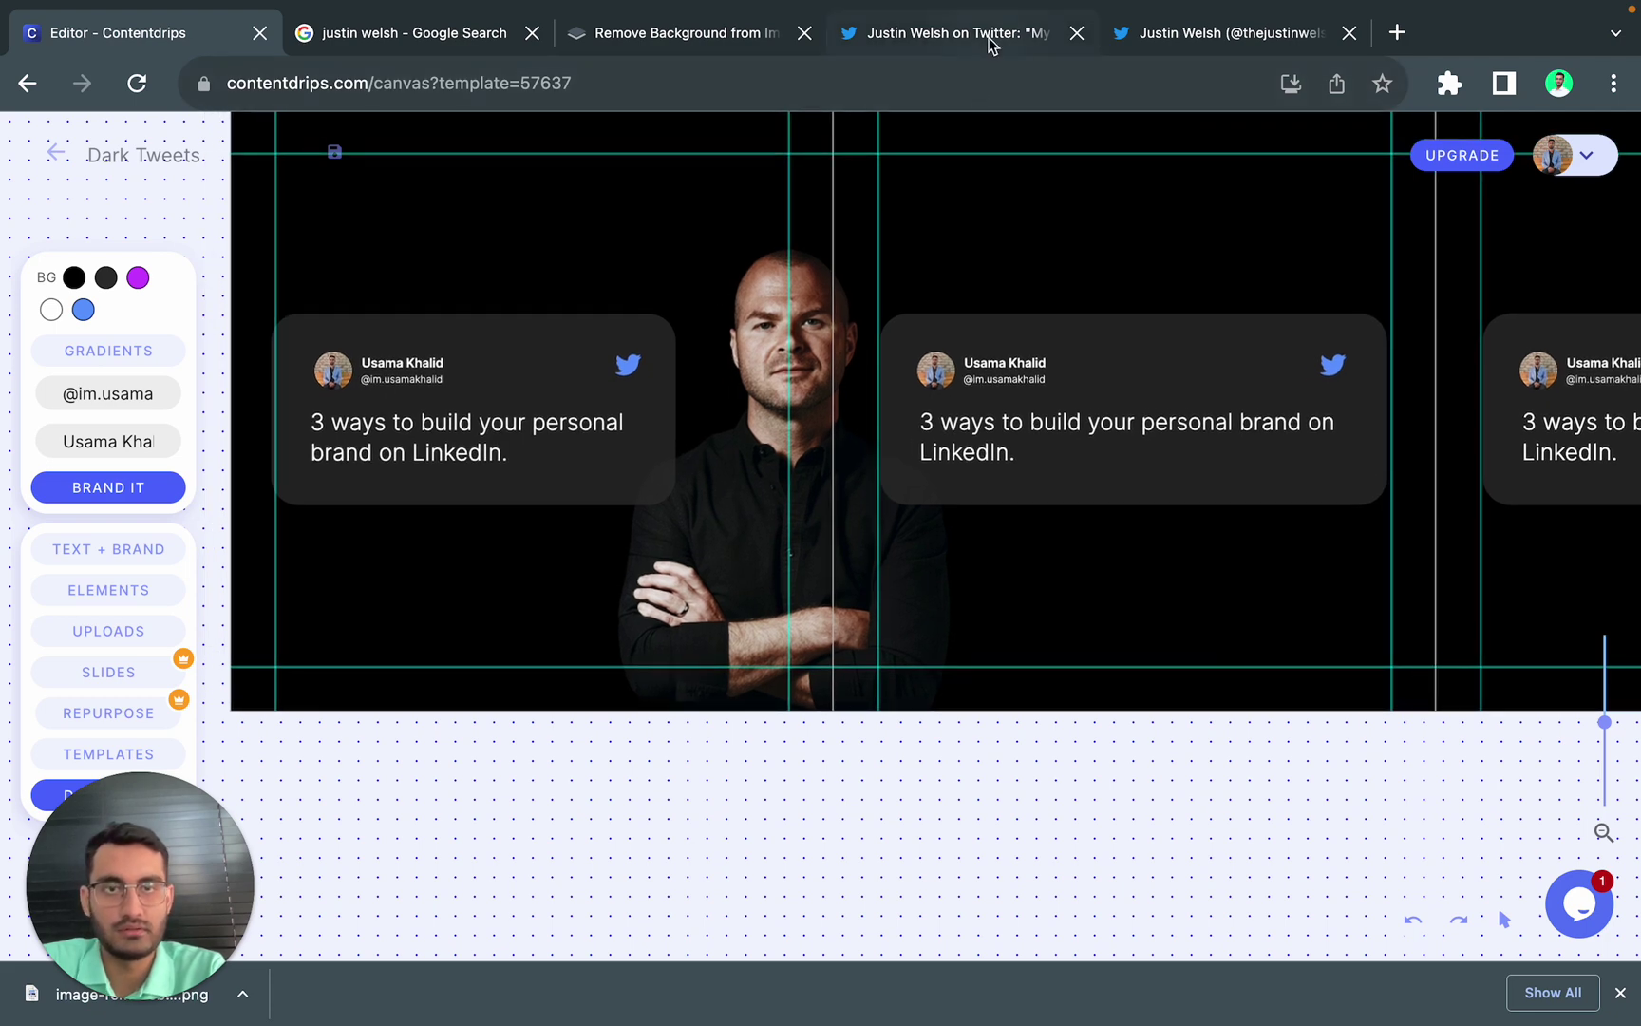
Step: Set the fill of the "Found this post helpful? Give a like" text on the last slide to white, #FFFFFF
{"action": "scroll", "coordinate": [957, 237], "scroll_direction": "right", "scroll_amount": 3}
{"action": "scroll", "coordinate": [956, 236], "scroll_direction": "down", "scroll_amount": 5}
{"action": "scroll", "coordinate": [955, 234], "scroll_direction": "up", "scroll_amount": 1}
{"action": "scroll", "coordinate": [954, 235], "scroll_direction": "right", "scroll_amount": 5}
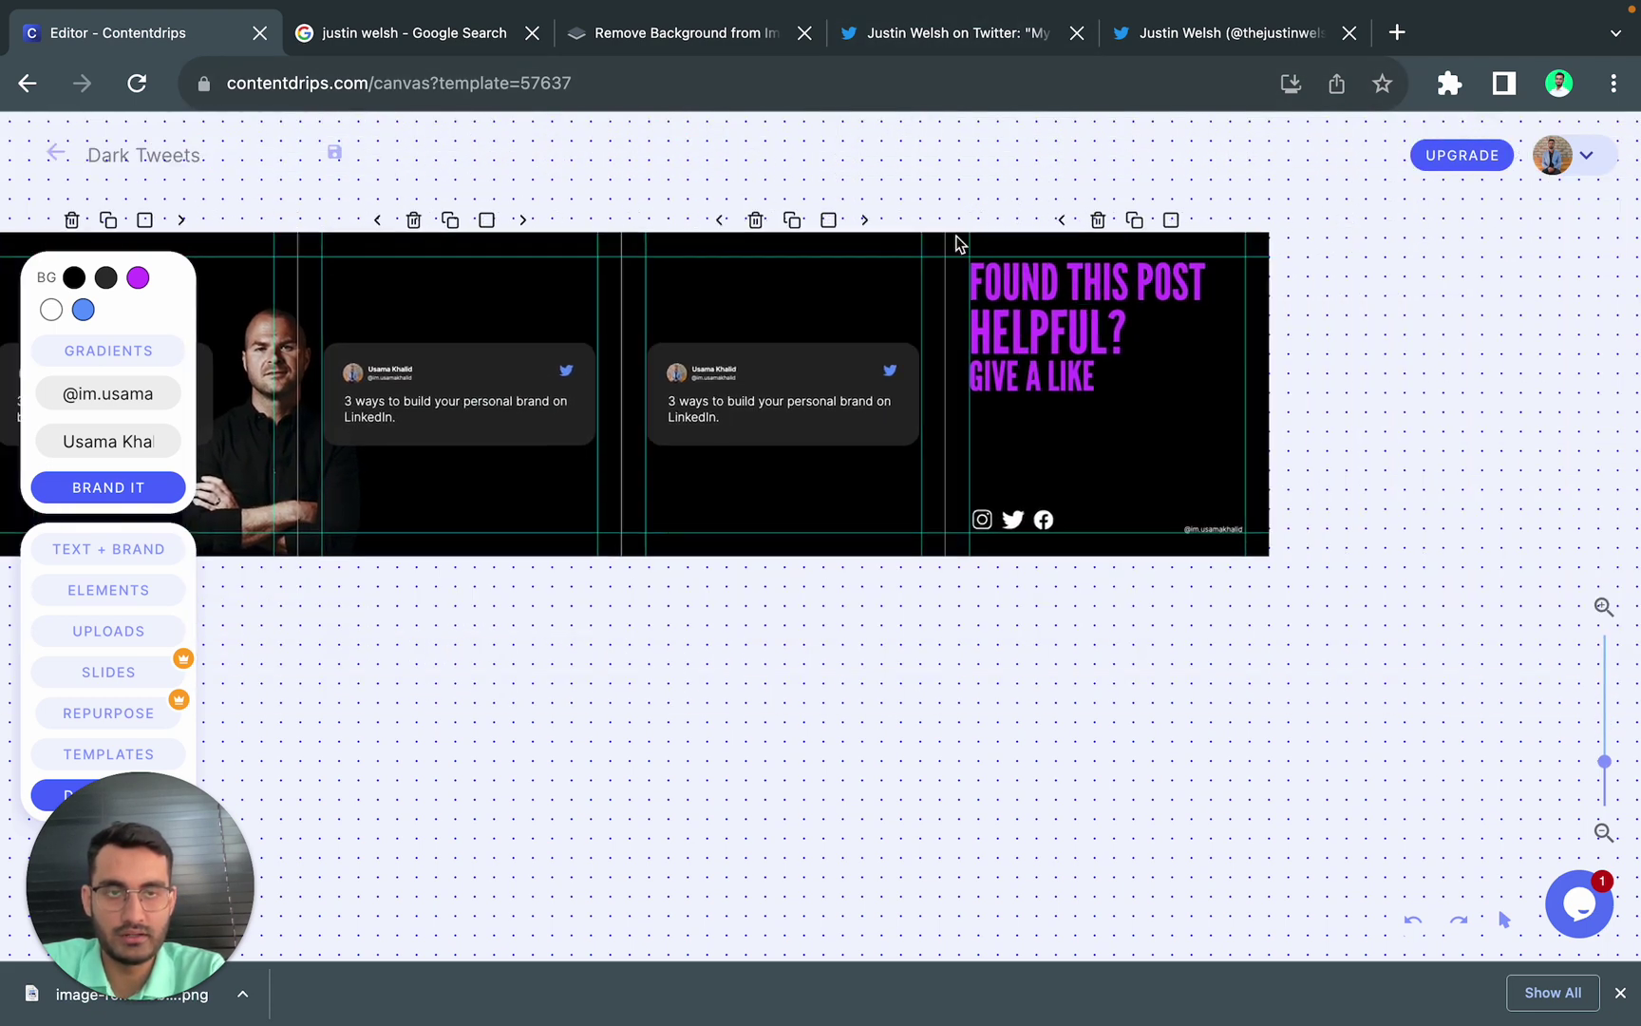
{"action": "left_click", "coordinate": [988, 326]}
{"action": "scroll", "coordinate": [987, 325], "scroll_direction": "up", "scroll_amount": 5}
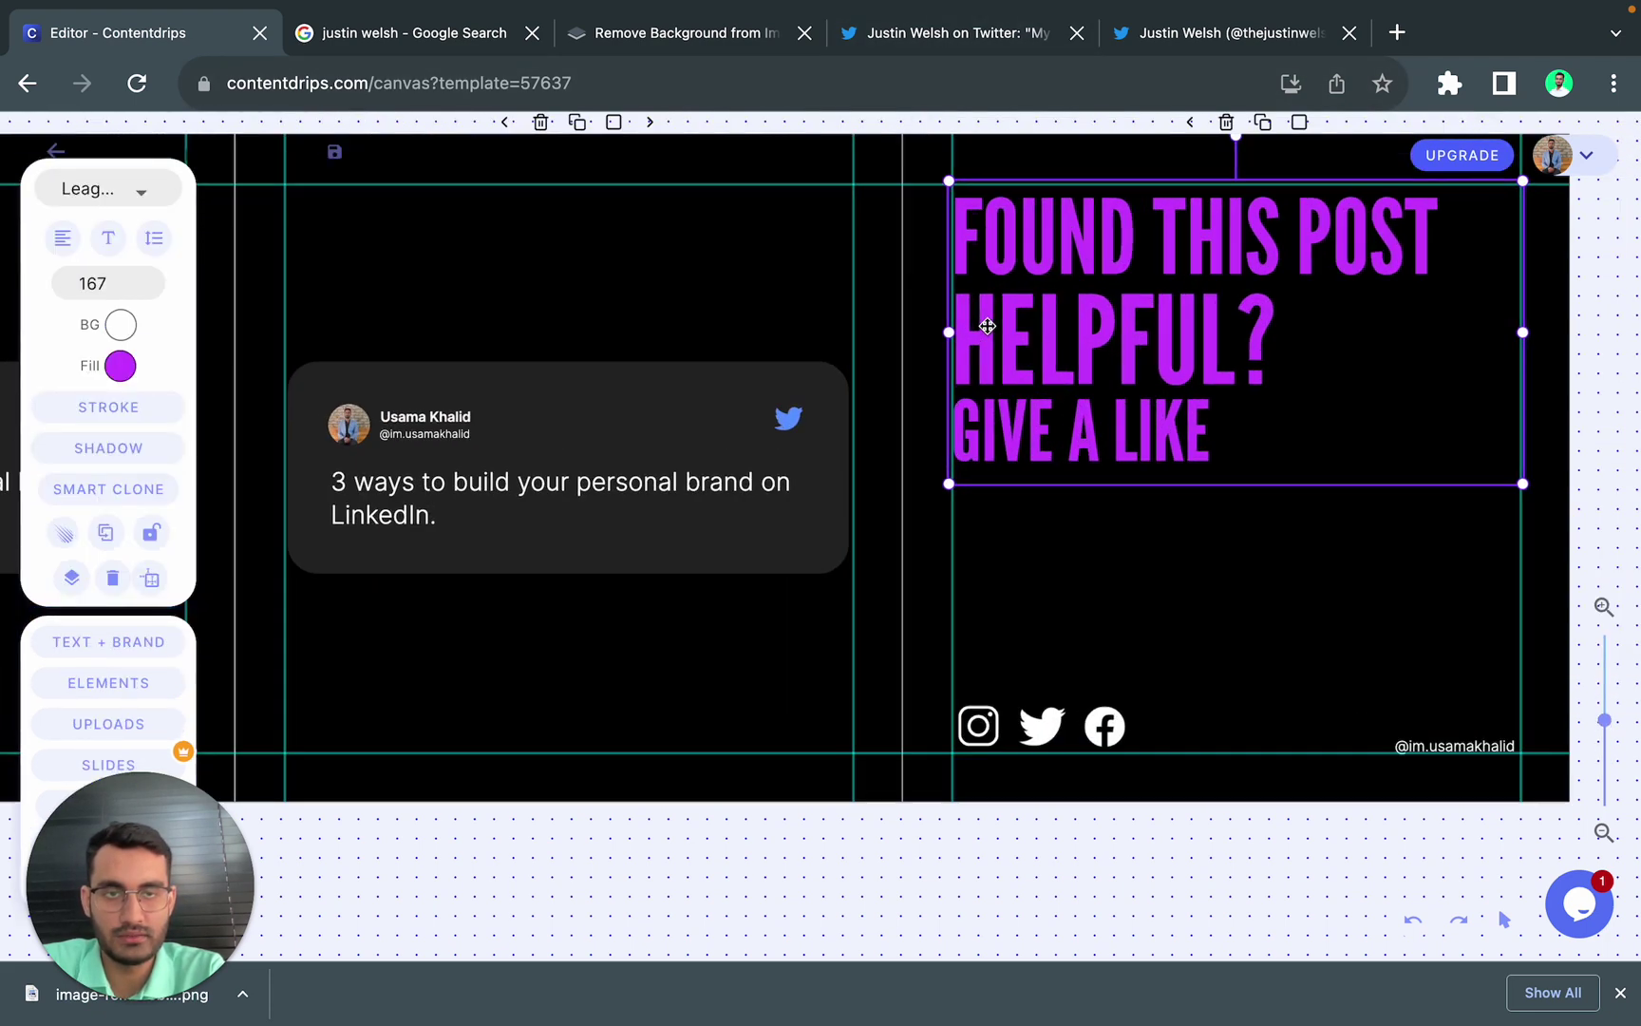
{"action": "left_click", "coordinate": [121, 369]}
{"action": "left_click_drag", "start_coordinate": [158, 473], "coordinate": [4, 355]}
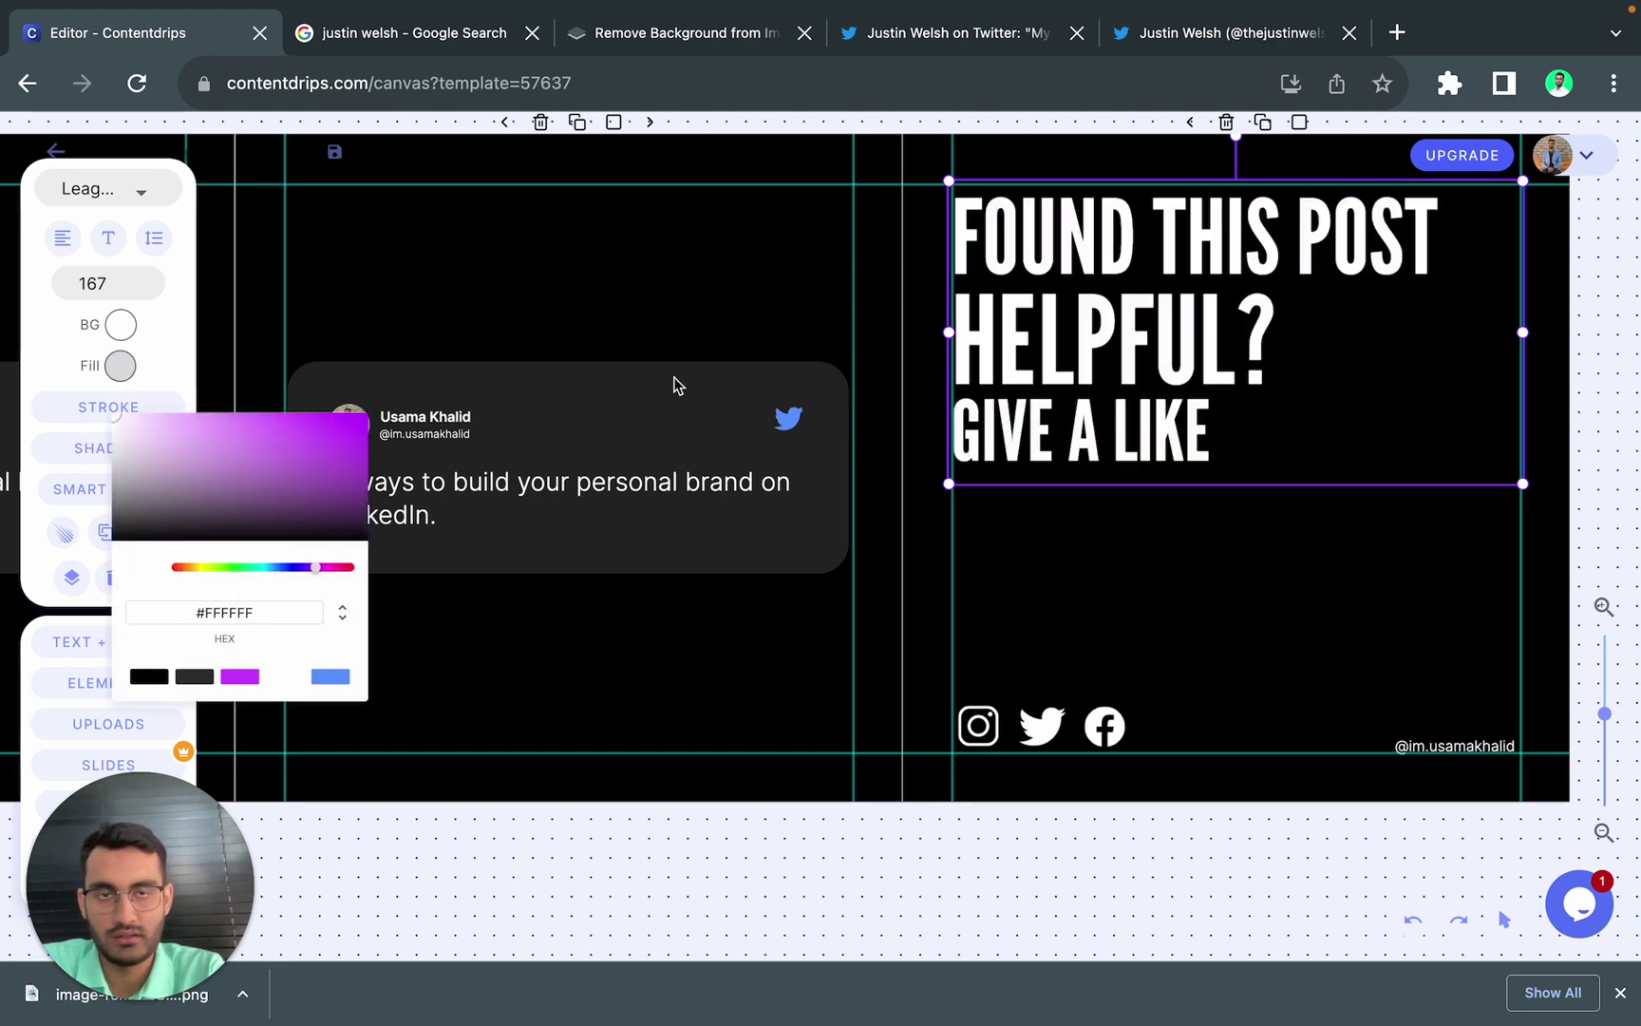
{"action": "left_click", "coordinate": [646, 268]}
Step: Duplicate the cut-out portrait, place the copy at the right side of the last slide and send it to the back
{"action": "scroll", "coordinate": [646, 268], "scroll_direction": "down", "scroll_amount": 5}
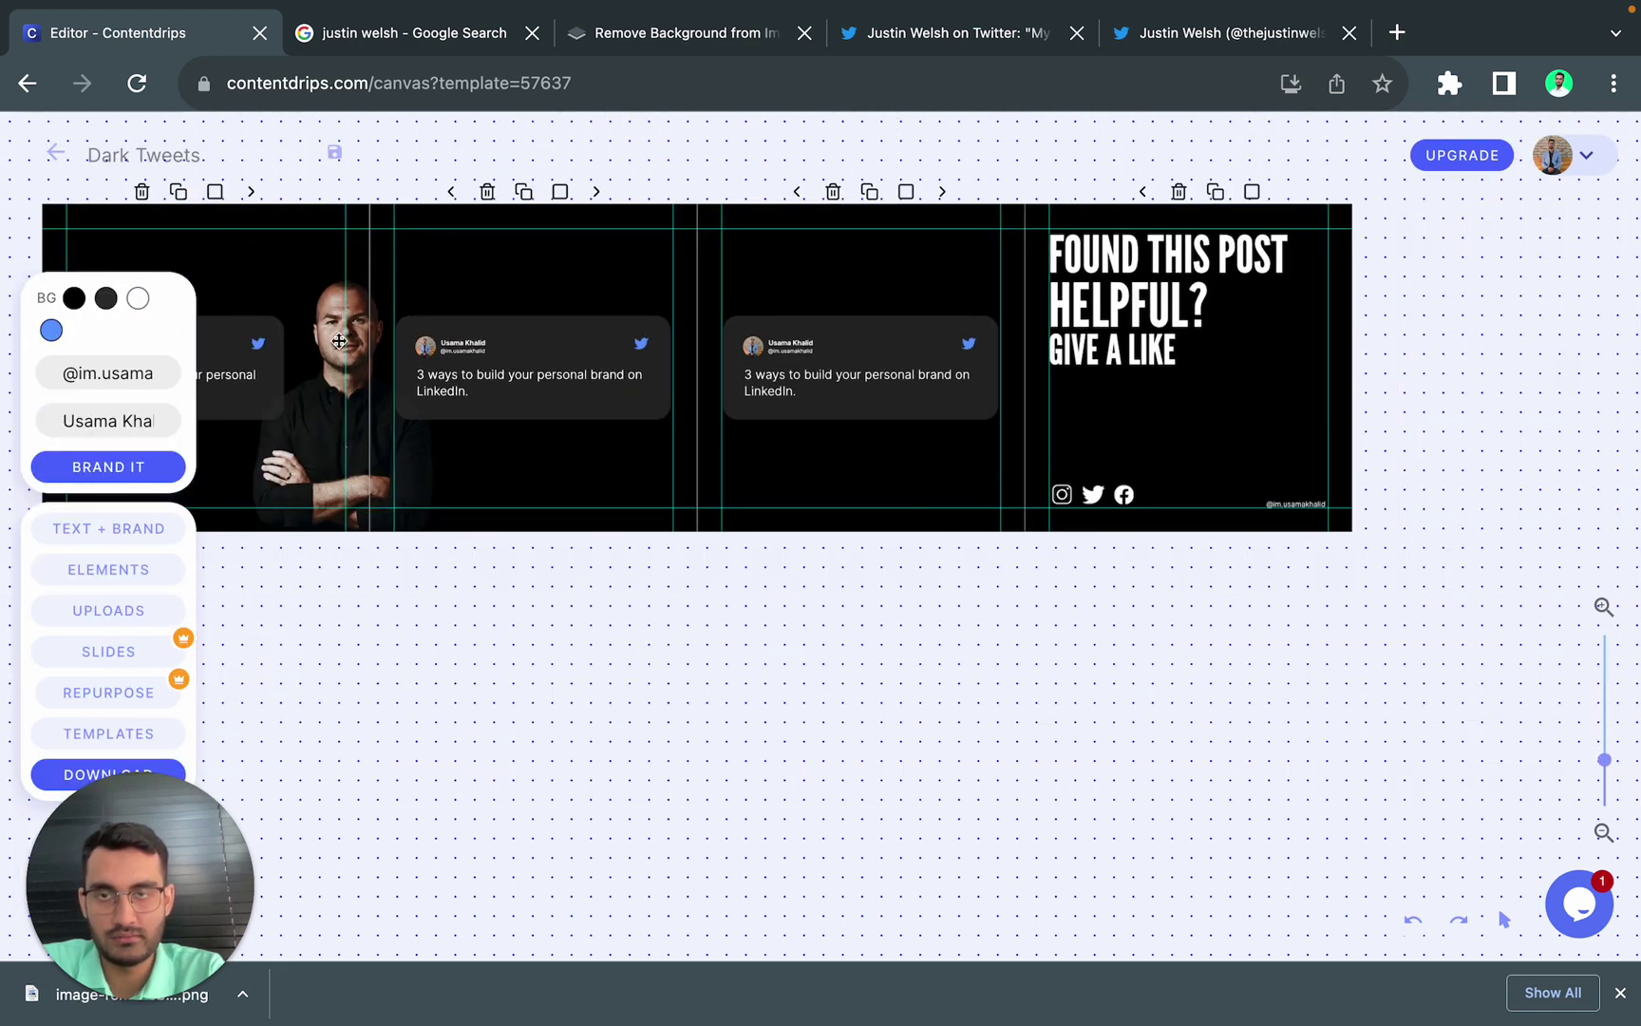
{"action": "left_click", "coordinate": [339, 341]}
{"action": "scroll", "coordinate": [339, 341], "scroll_direction": "up", "scroll_amount": 5}
{"action": "key", "text": "super+c"}
{"action": "key", "text": "super+v"}
{"action": "left_click_drag", "start_coordinate": [338, 386], "coordinate": [1527, 410]}
{"action": "scroll", "coordinate": [1527, 411], "scroll_direction": "right", "scroll_amount": 6}
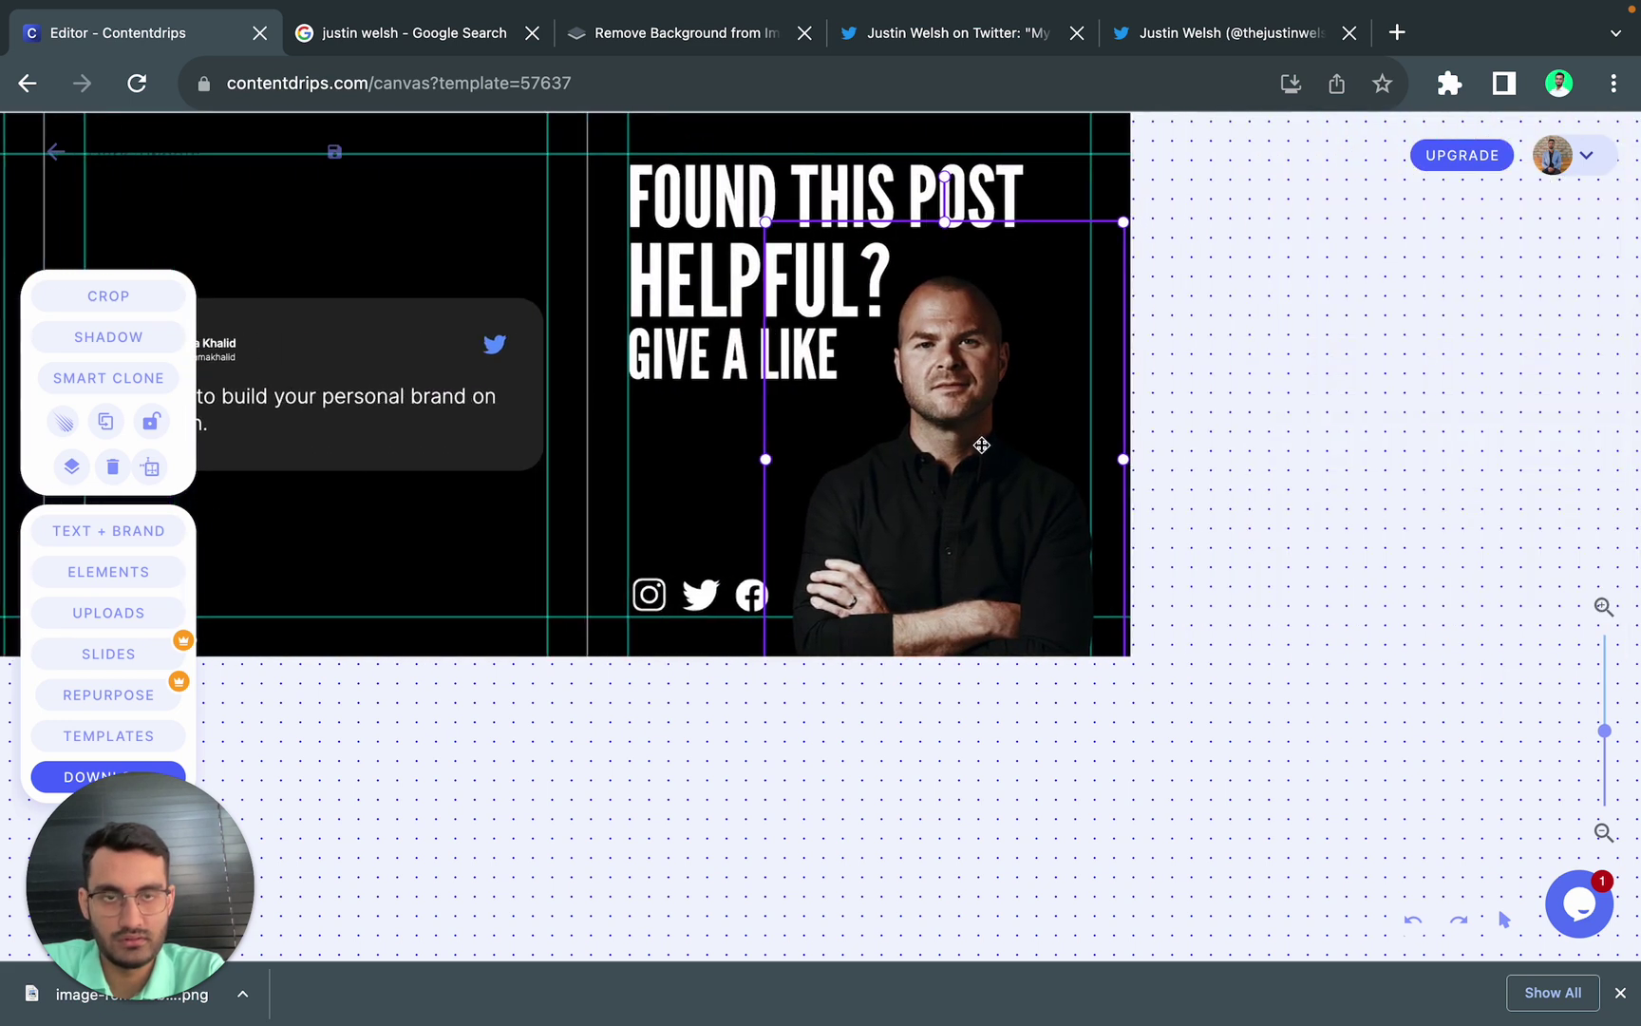
{"action": "mouse_move", "coordinate": [982, 445]}
{"action": "left_mouse_down"}
{"action": "mouse_move", "coordinate": [1031, 444]}
{"action": "mouse_move", "coordinate": [1006, 446]}
{"action": "left_mouse_up"}
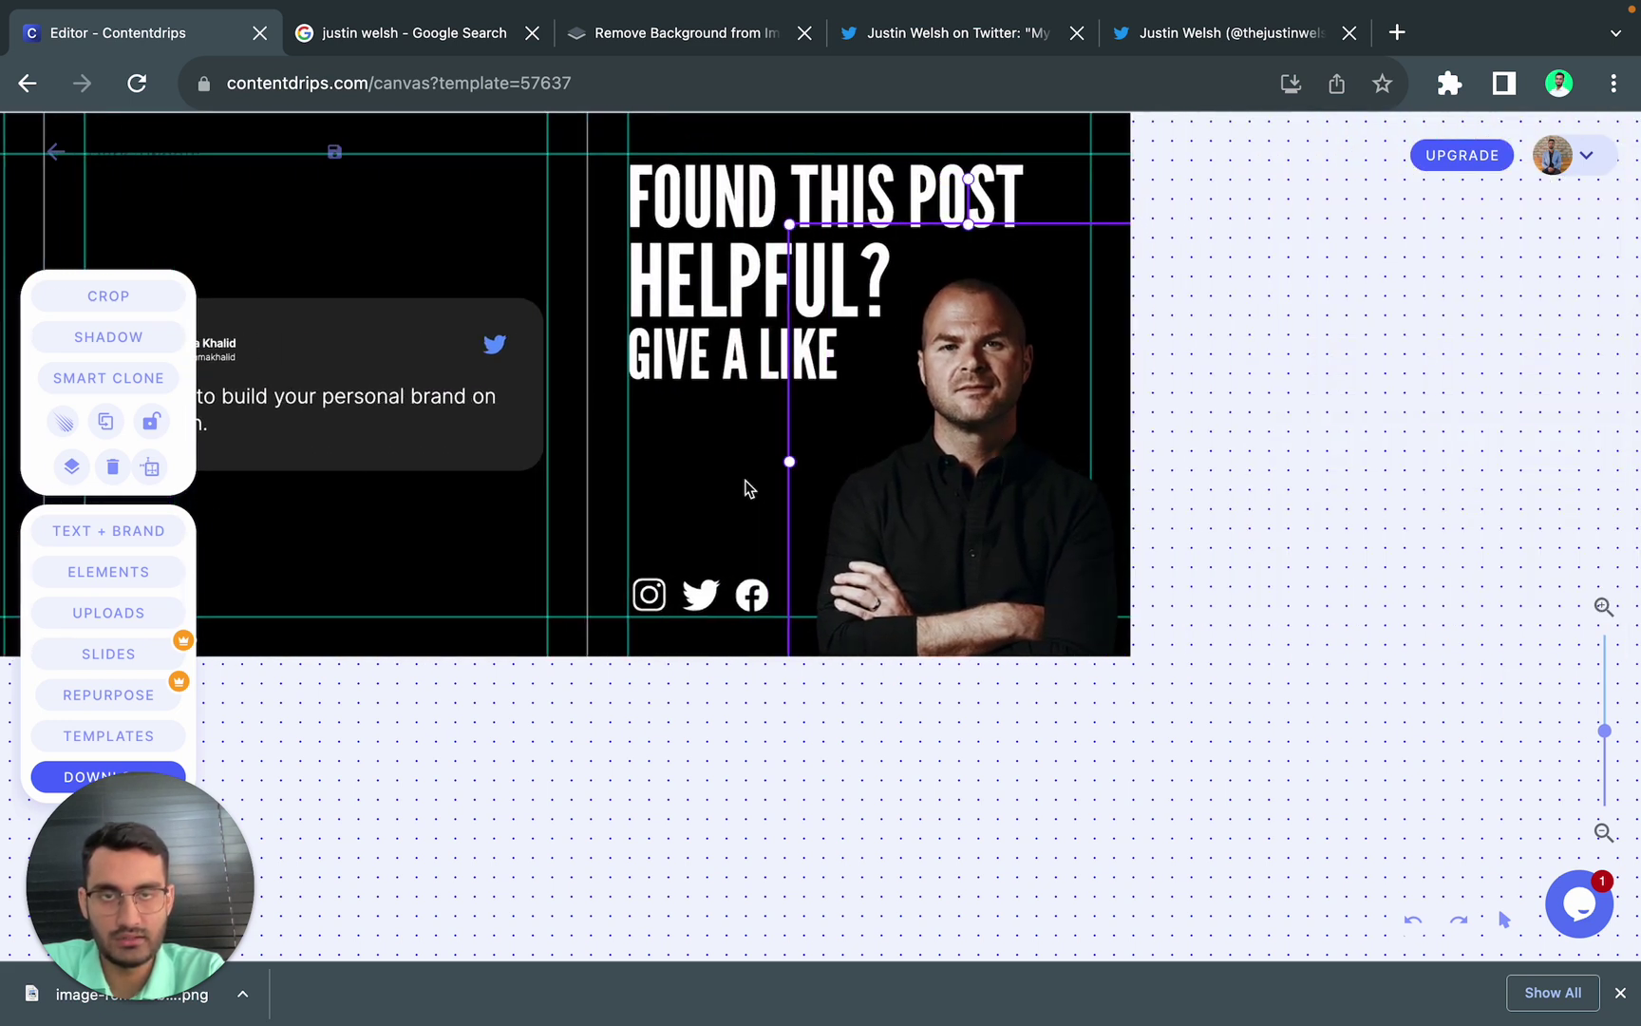
{"action": "left_click", "coordinate": [72, 468]}
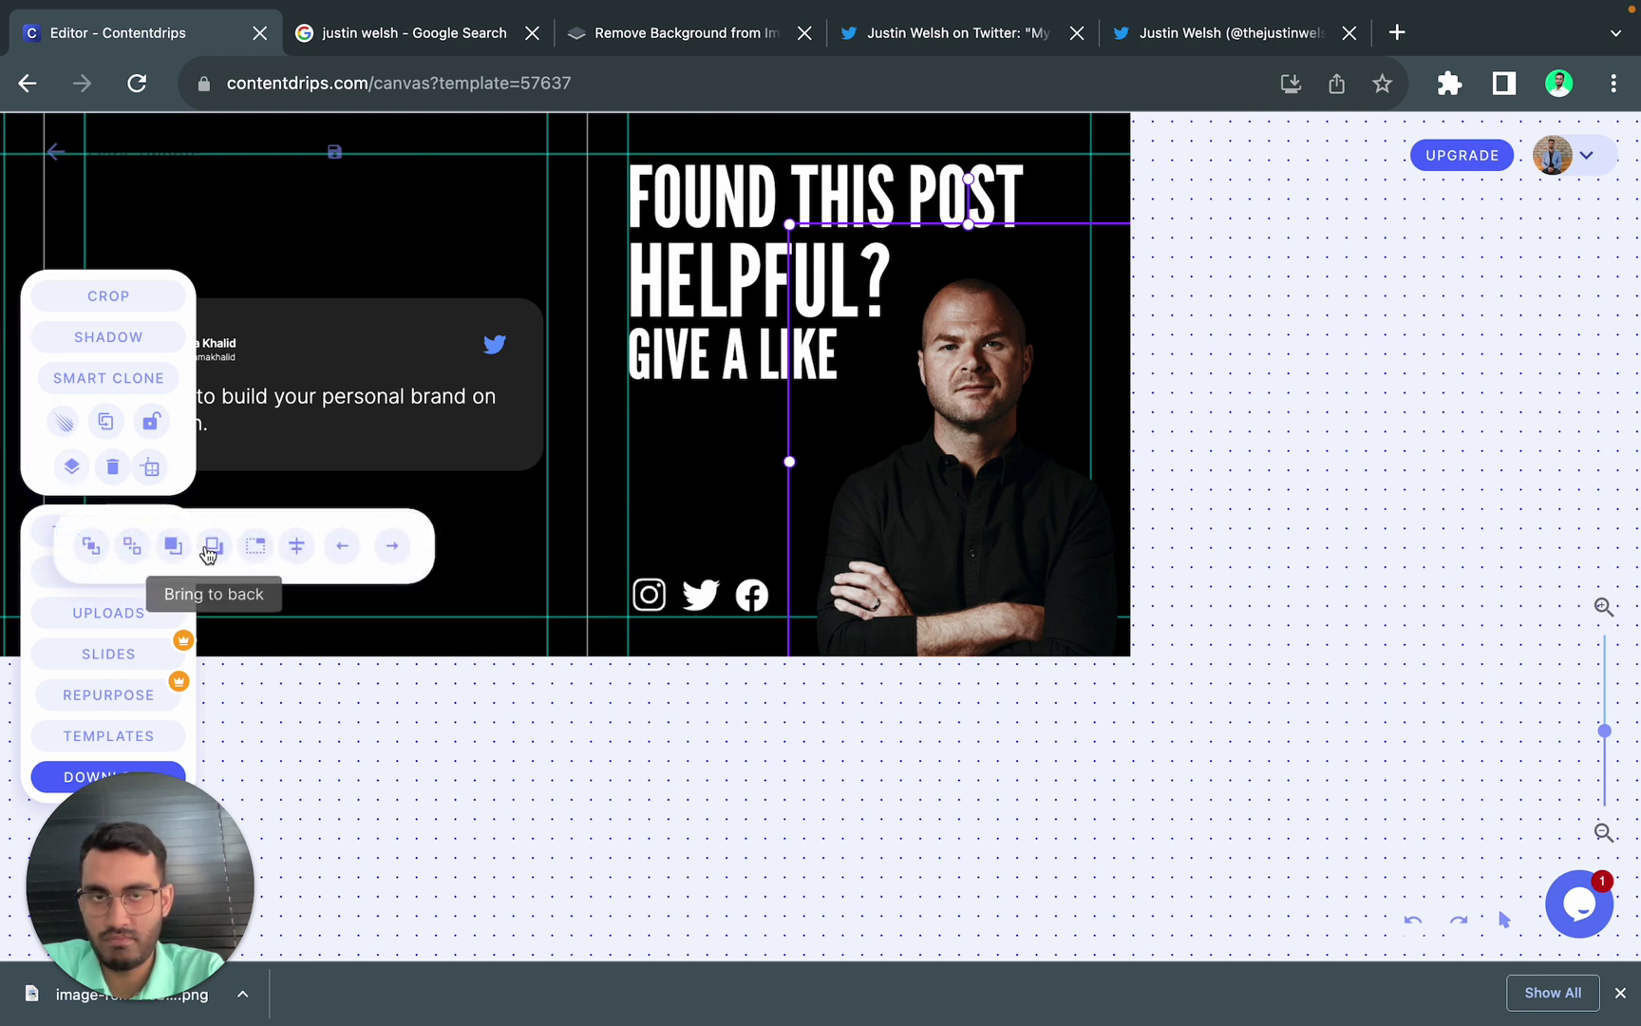
{"action": "left_click", "coordinate": [214, 545]}
Step: Move the black heart off the portrait to just below the "Give a like" text and set its fill to white, #FFFFFF
{"action": "left_click", "coordinate": [988, 376]}
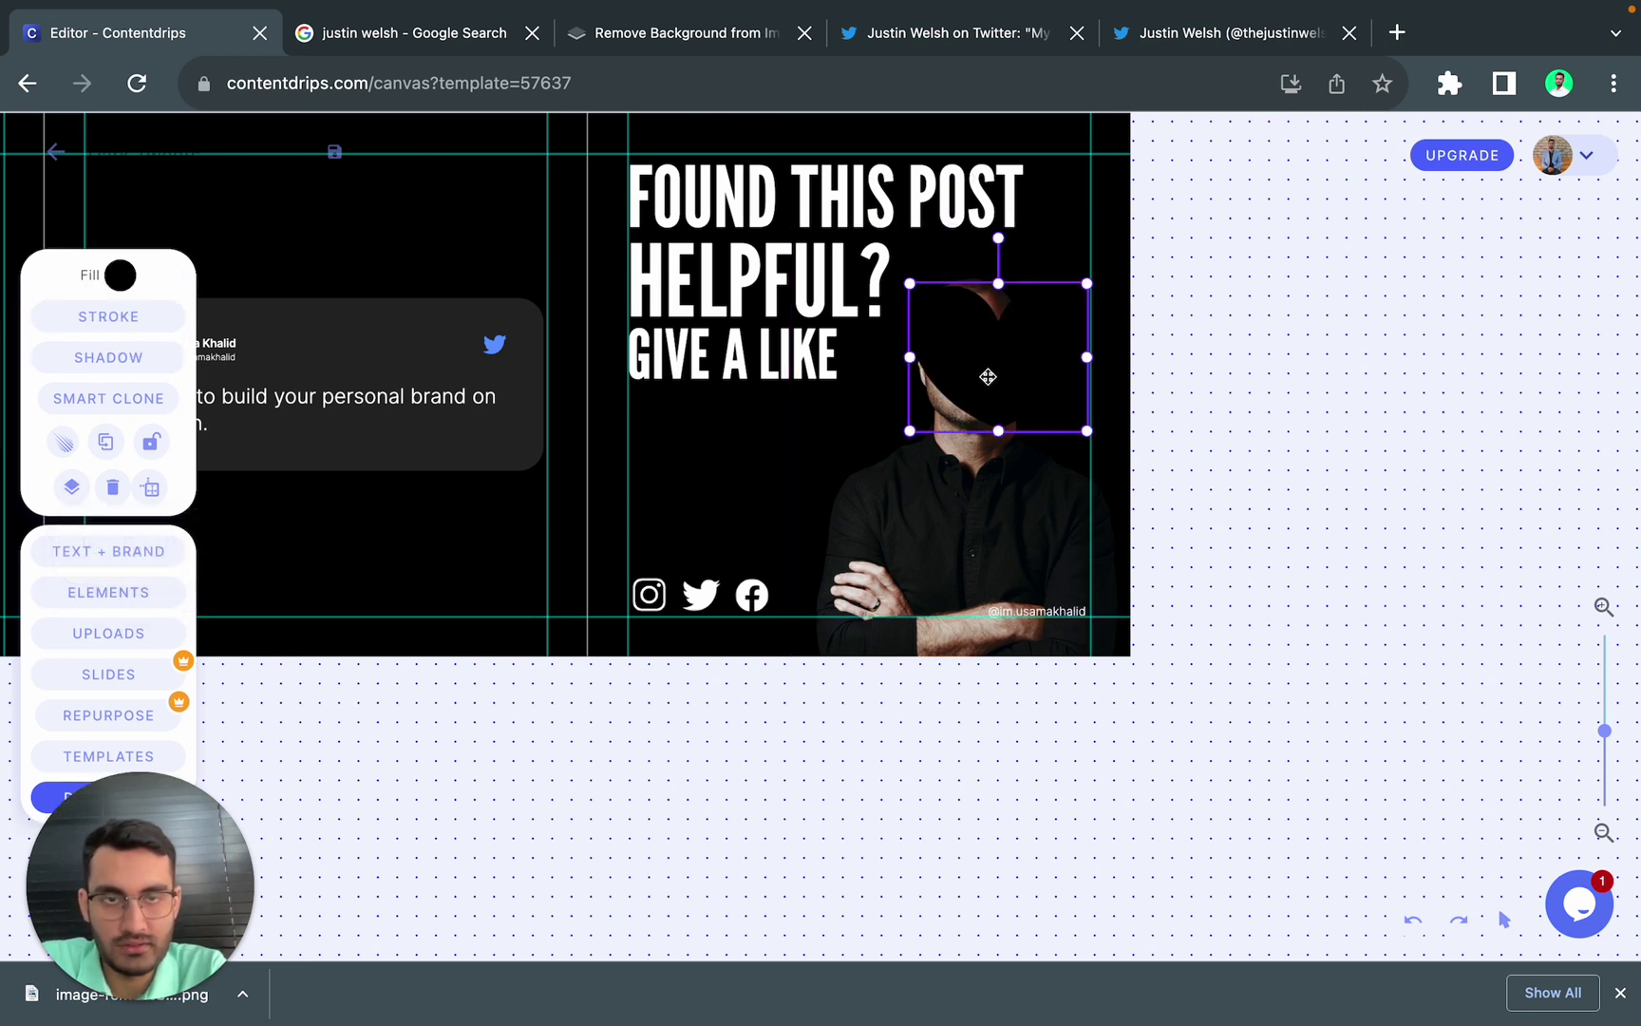
{"action": "left_click_drag", "start_coordinate": [1018, 364], "coordinate": [749, 485]}
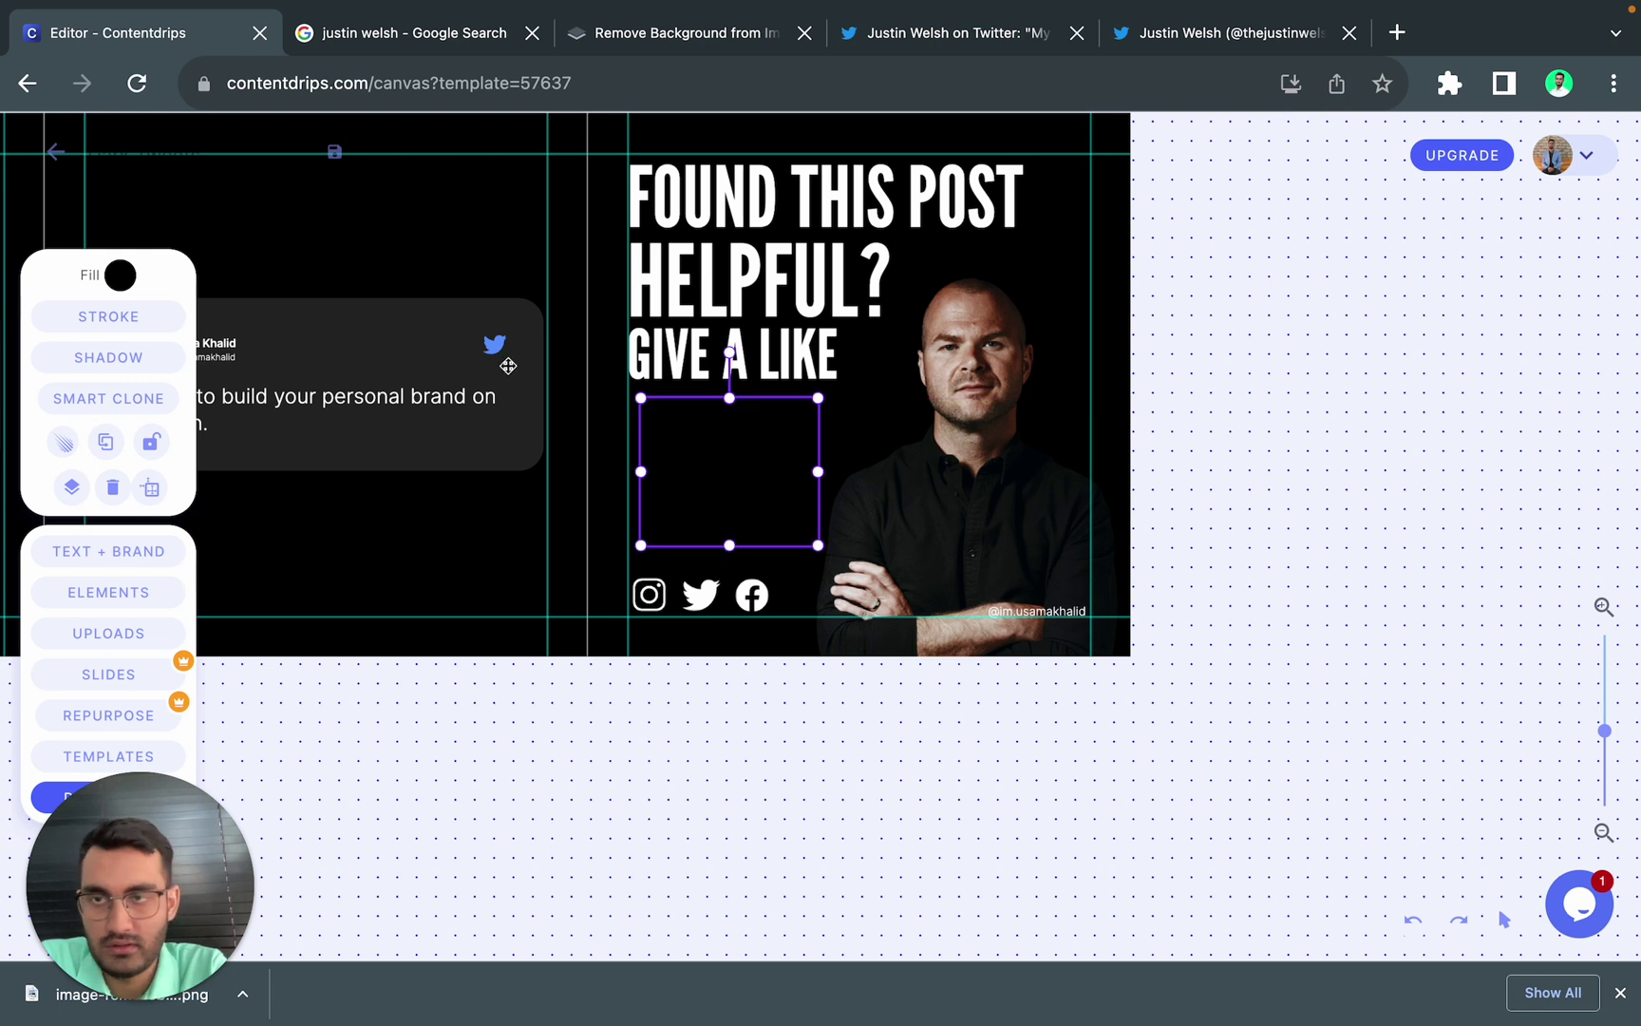
{"action": "left_click", "coordinate": [119, 276]}
{"action": "left_click", "coordinate": [114, 324]}
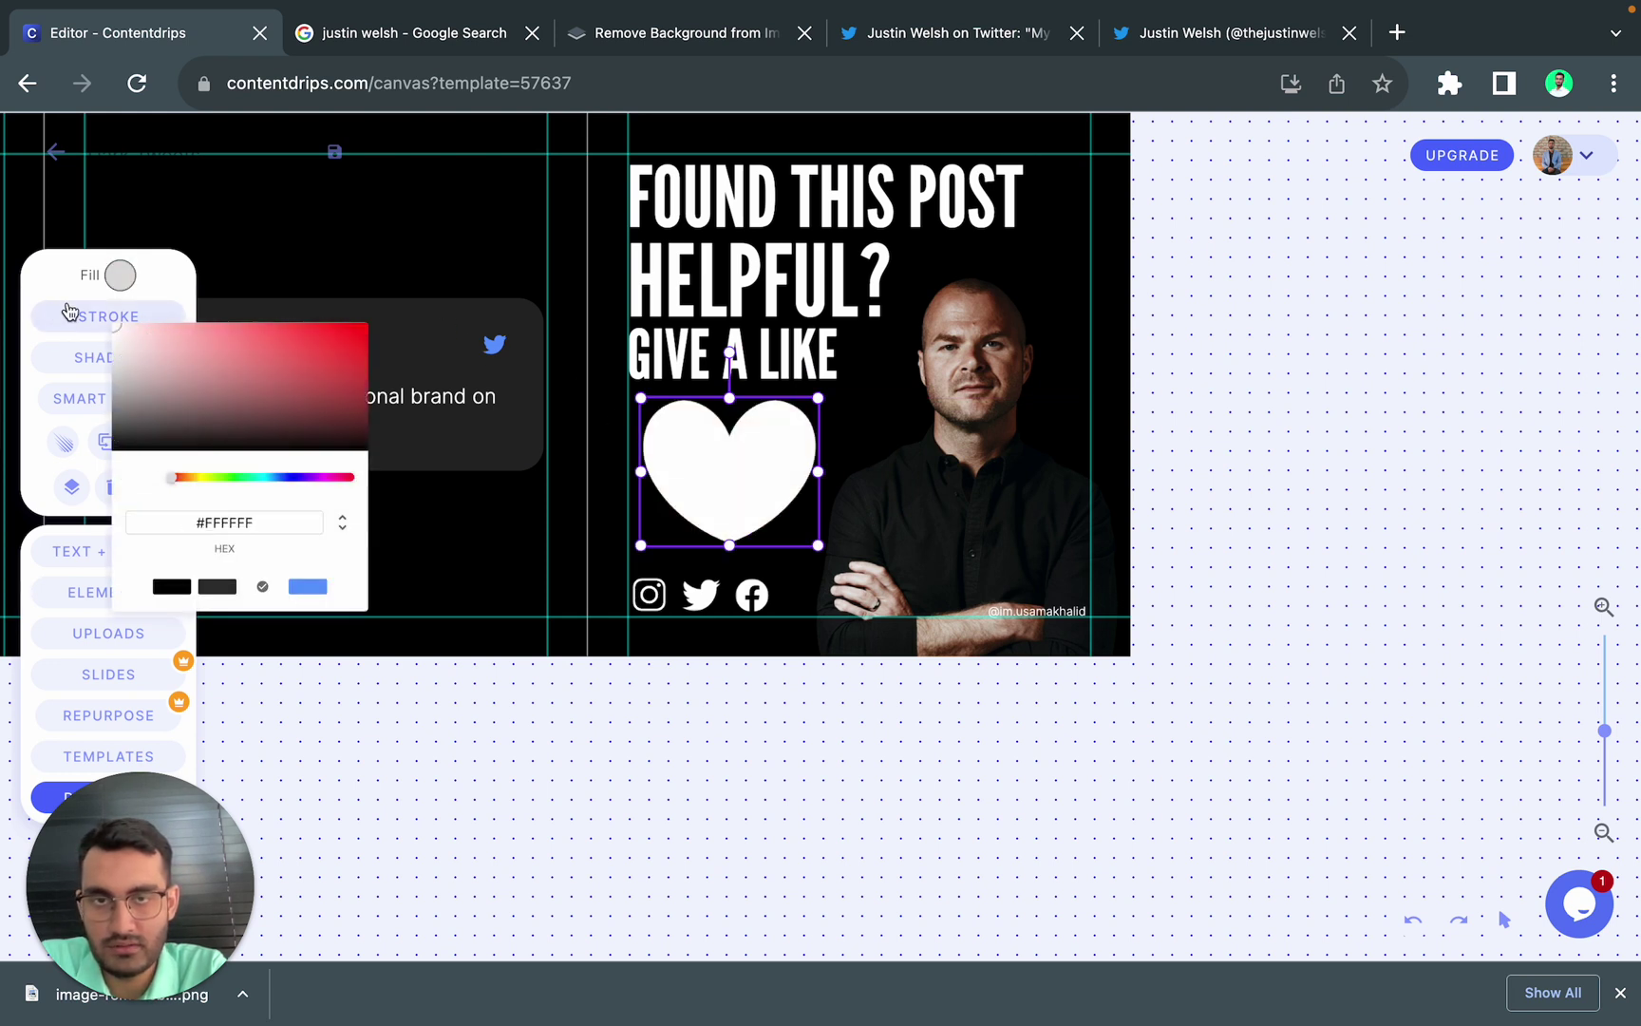
{"action": "mouse_move", "coordinate": [715, 491]}
{"action": "left_mouse_down"}
{"action": "mouse_move", "coordinate": [701, 458]}
{"action": "mouse_move", "coordinate": [707, 500]}
{"action": "left_mouse_up"}
{"action": "left_click", "coordinate": [557, 748]}
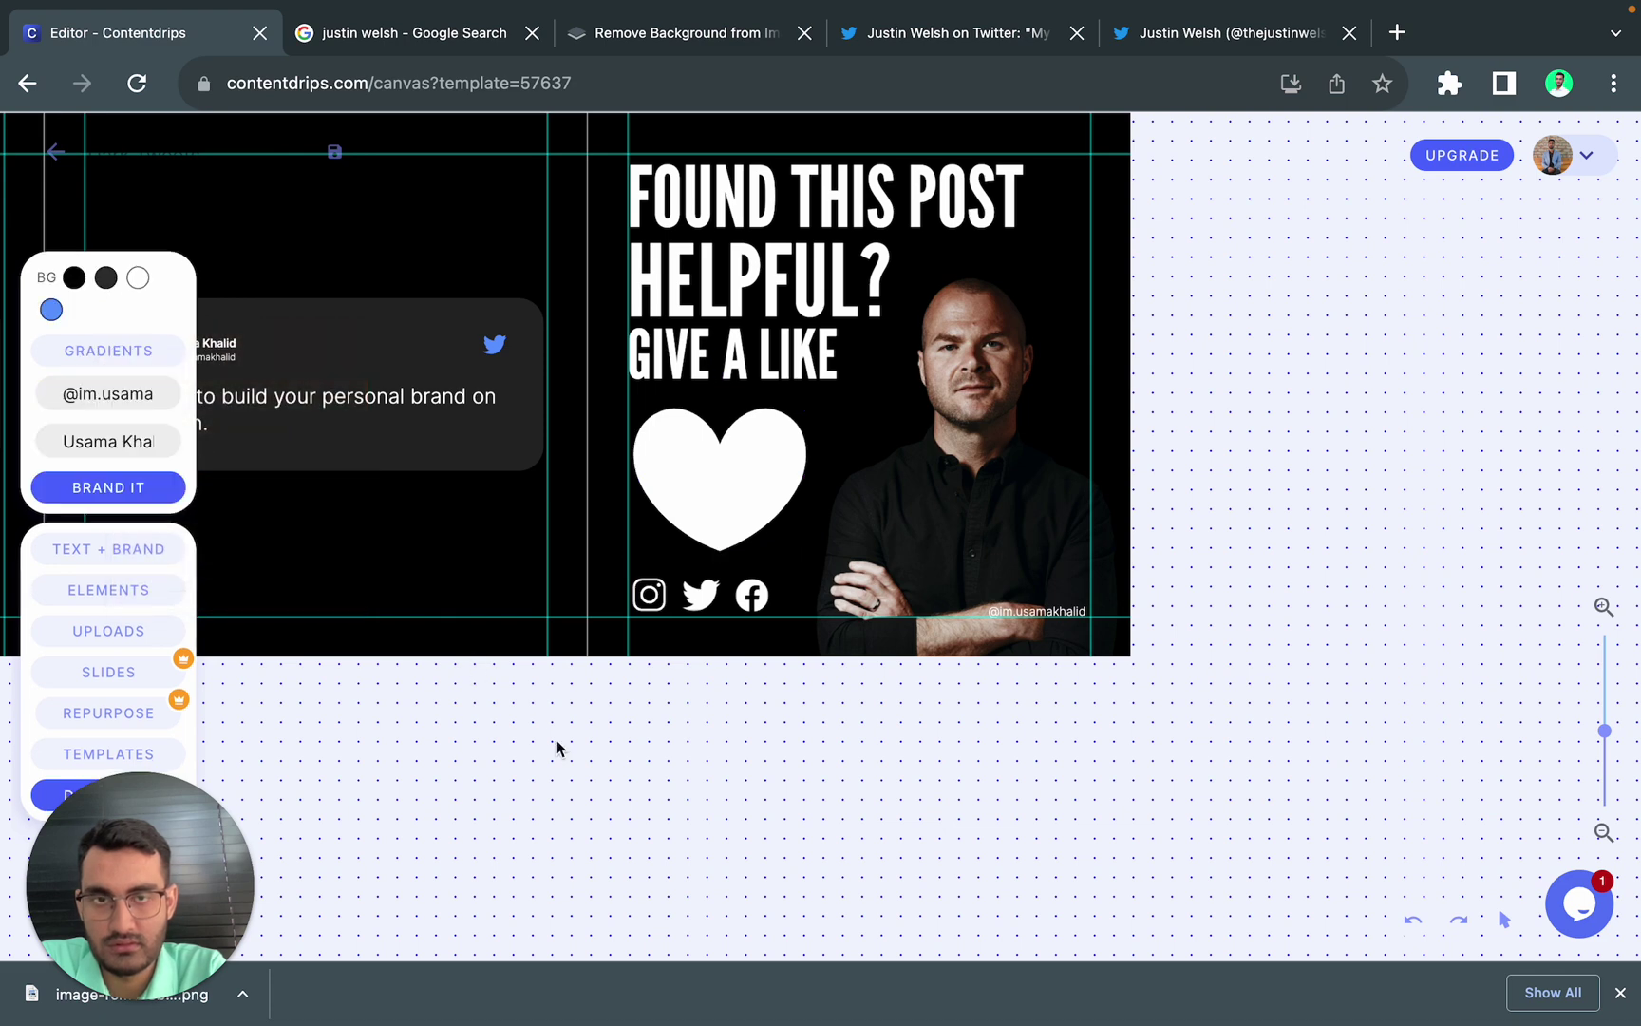
Step: Delete the white heart shape from the last slide
{"action": "scroll", "coordinate": [556, 748], "scroll_direction": "down", "scroll_amount": 3}
{"action": "scroll", "coordinate": [743, 627], "scroll_direction": "up", "scroll_amount": 3}
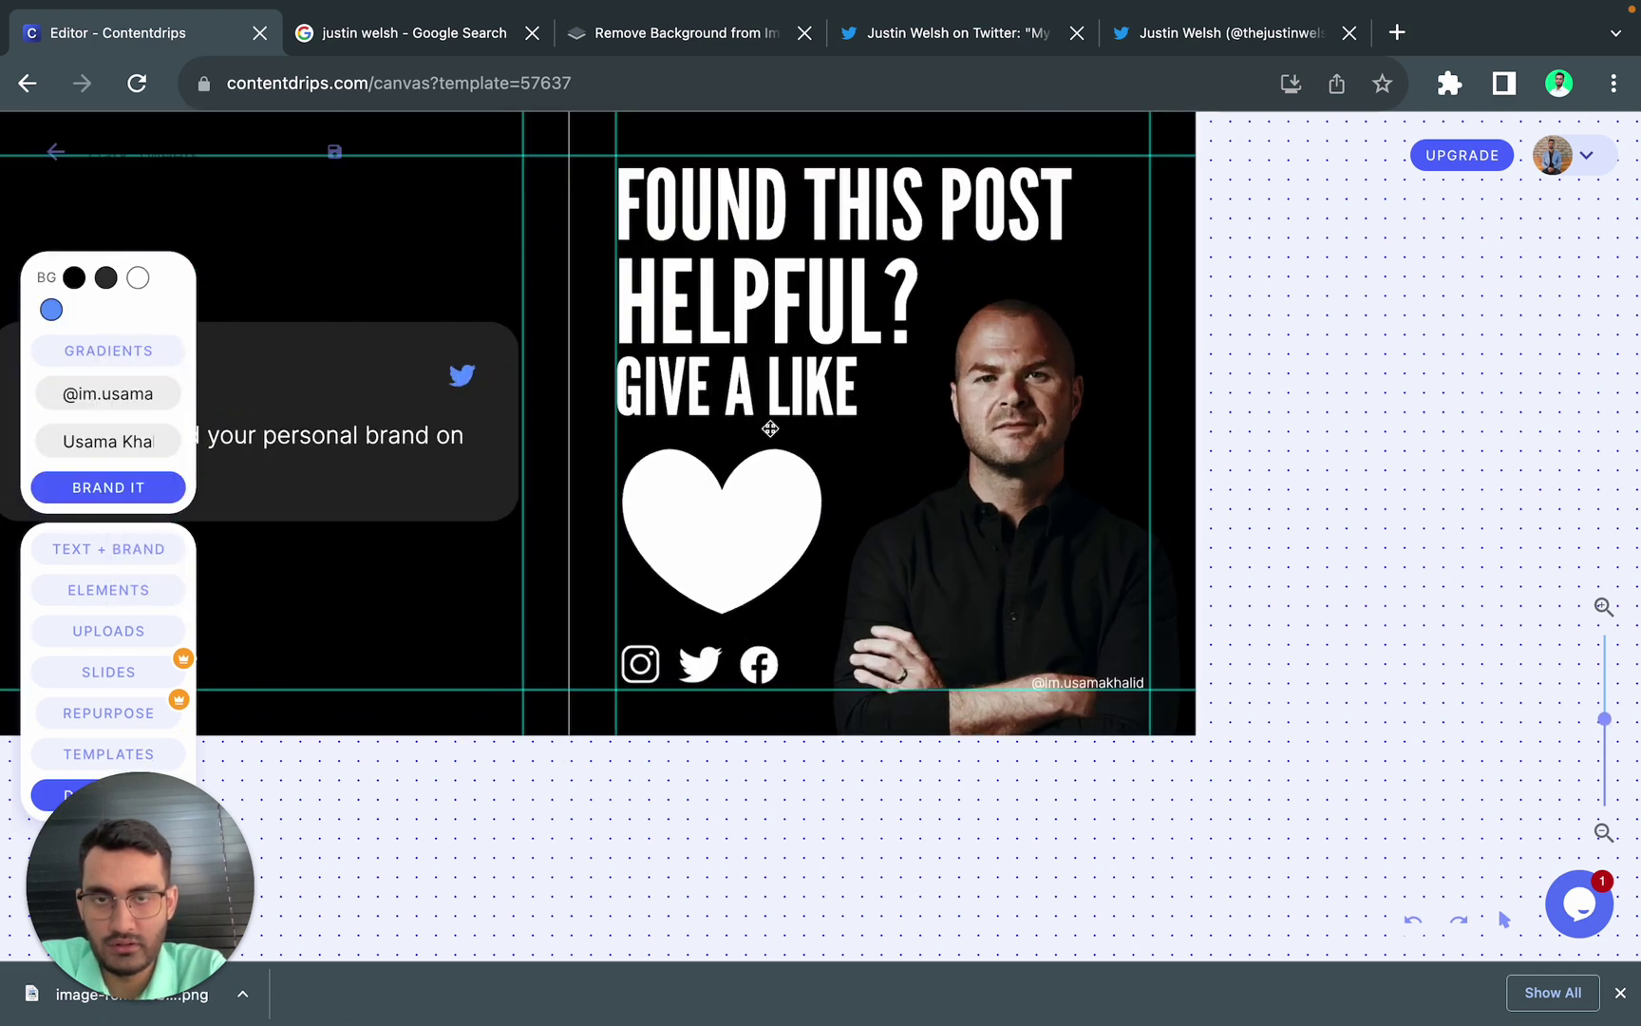
{"action": "left_click", "coordinate": [756, 503]}
{"action": "key", "text": "Delete"}
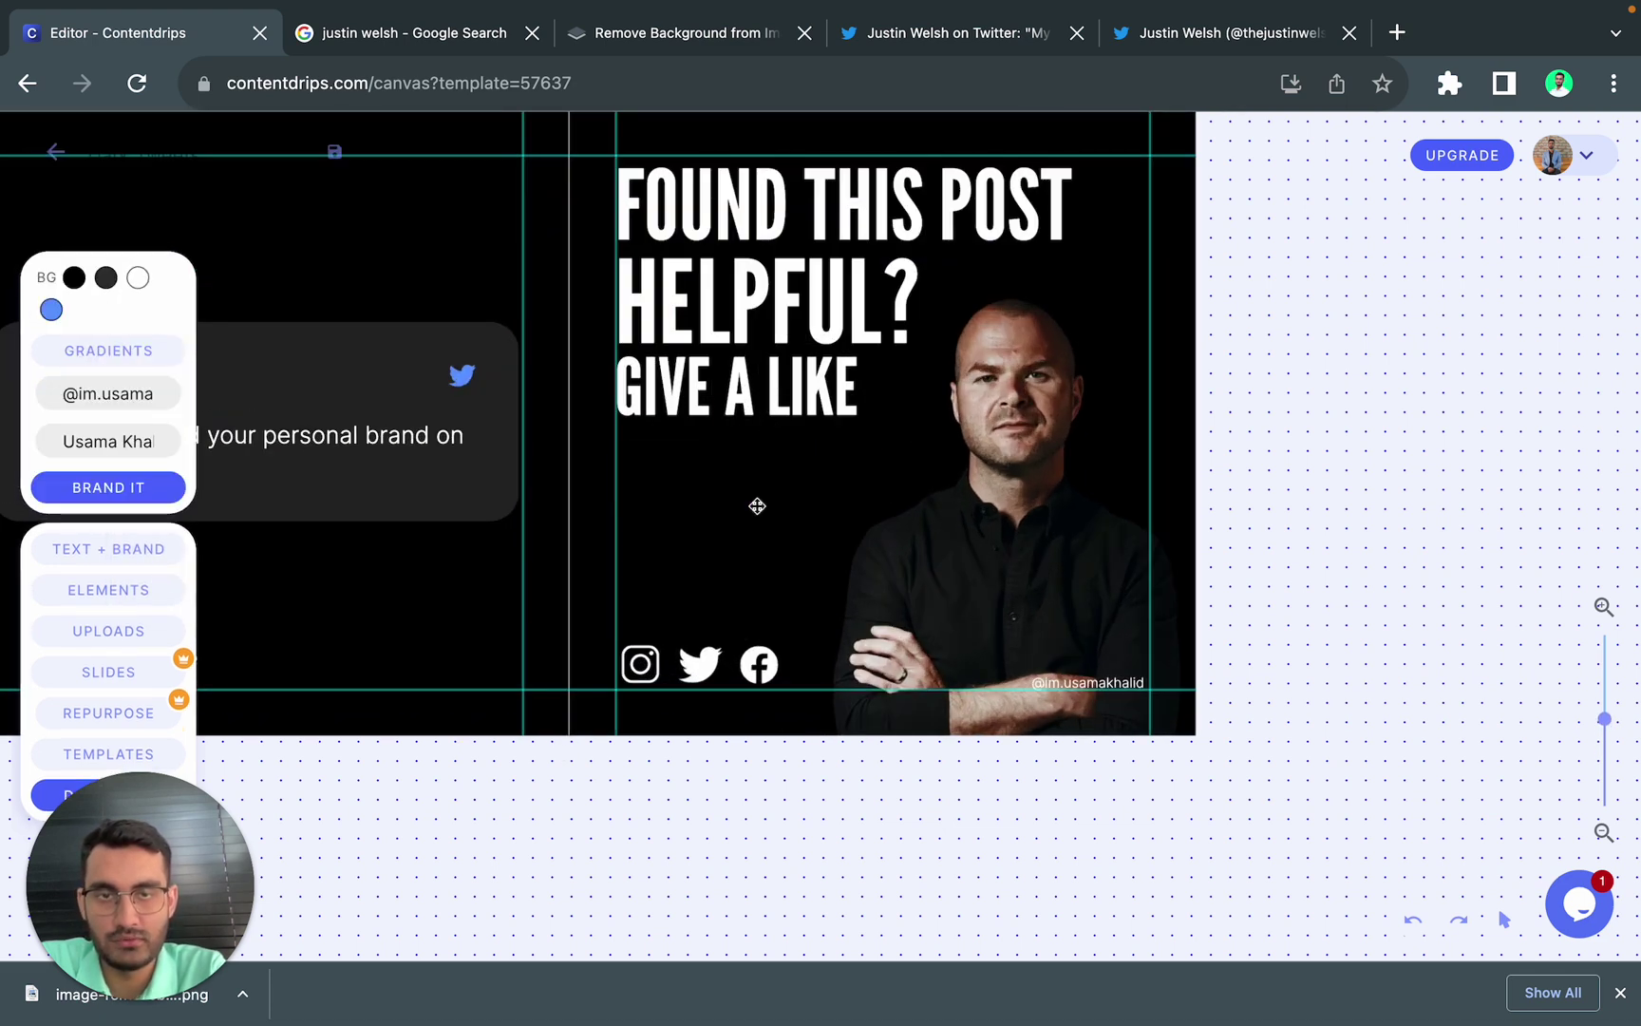
Step: Replace the brand name with the thread author's full name
{"action": "scroll", "coordinate": [757, 506], "scroll_direction": "down", "scroll_amount": 3}
{"action": "scroll", "coordinate": [757, 506], "scroll_direction": "left", "scroll_amount": 3}
{"action": "scroll", "coordinate": [758, 506], "scroll_direction": "right", "scroll_amount": 1}
{"action": "scroll", "coordinate": [919, 513], "scroll_direction": "left", "scroll_amount": 5}
{"action": "triple_click", "coordinate": [114, 439]}
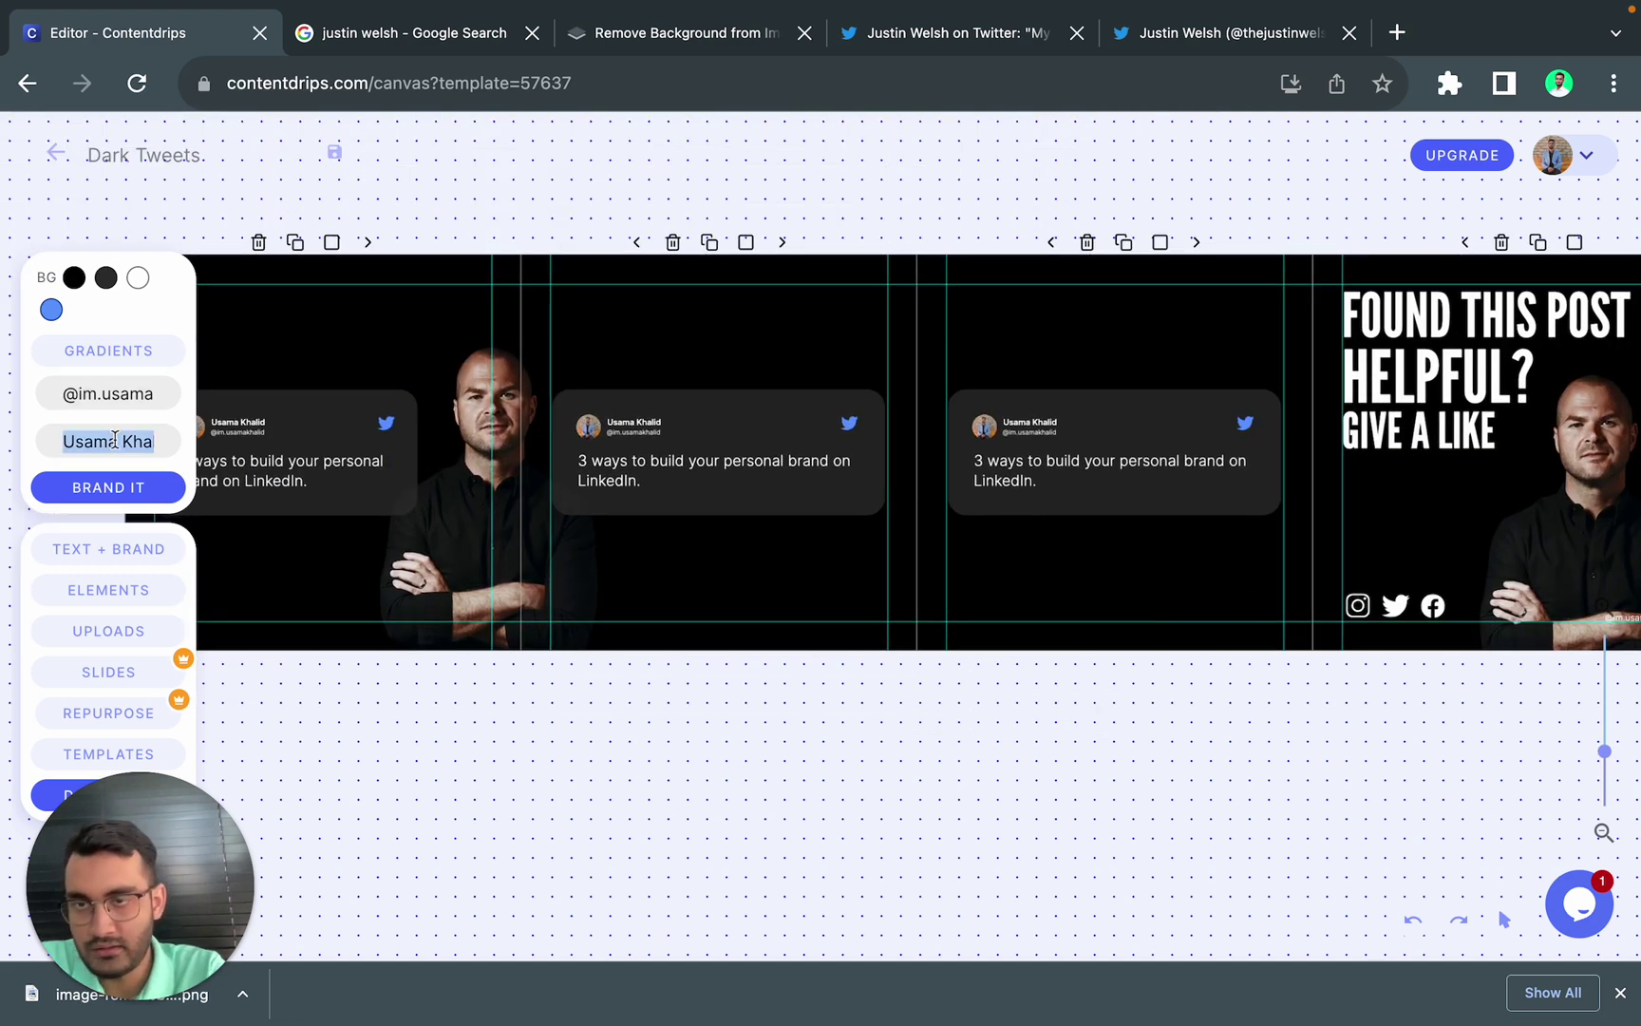
{"action": "type", "text": "Justin"}
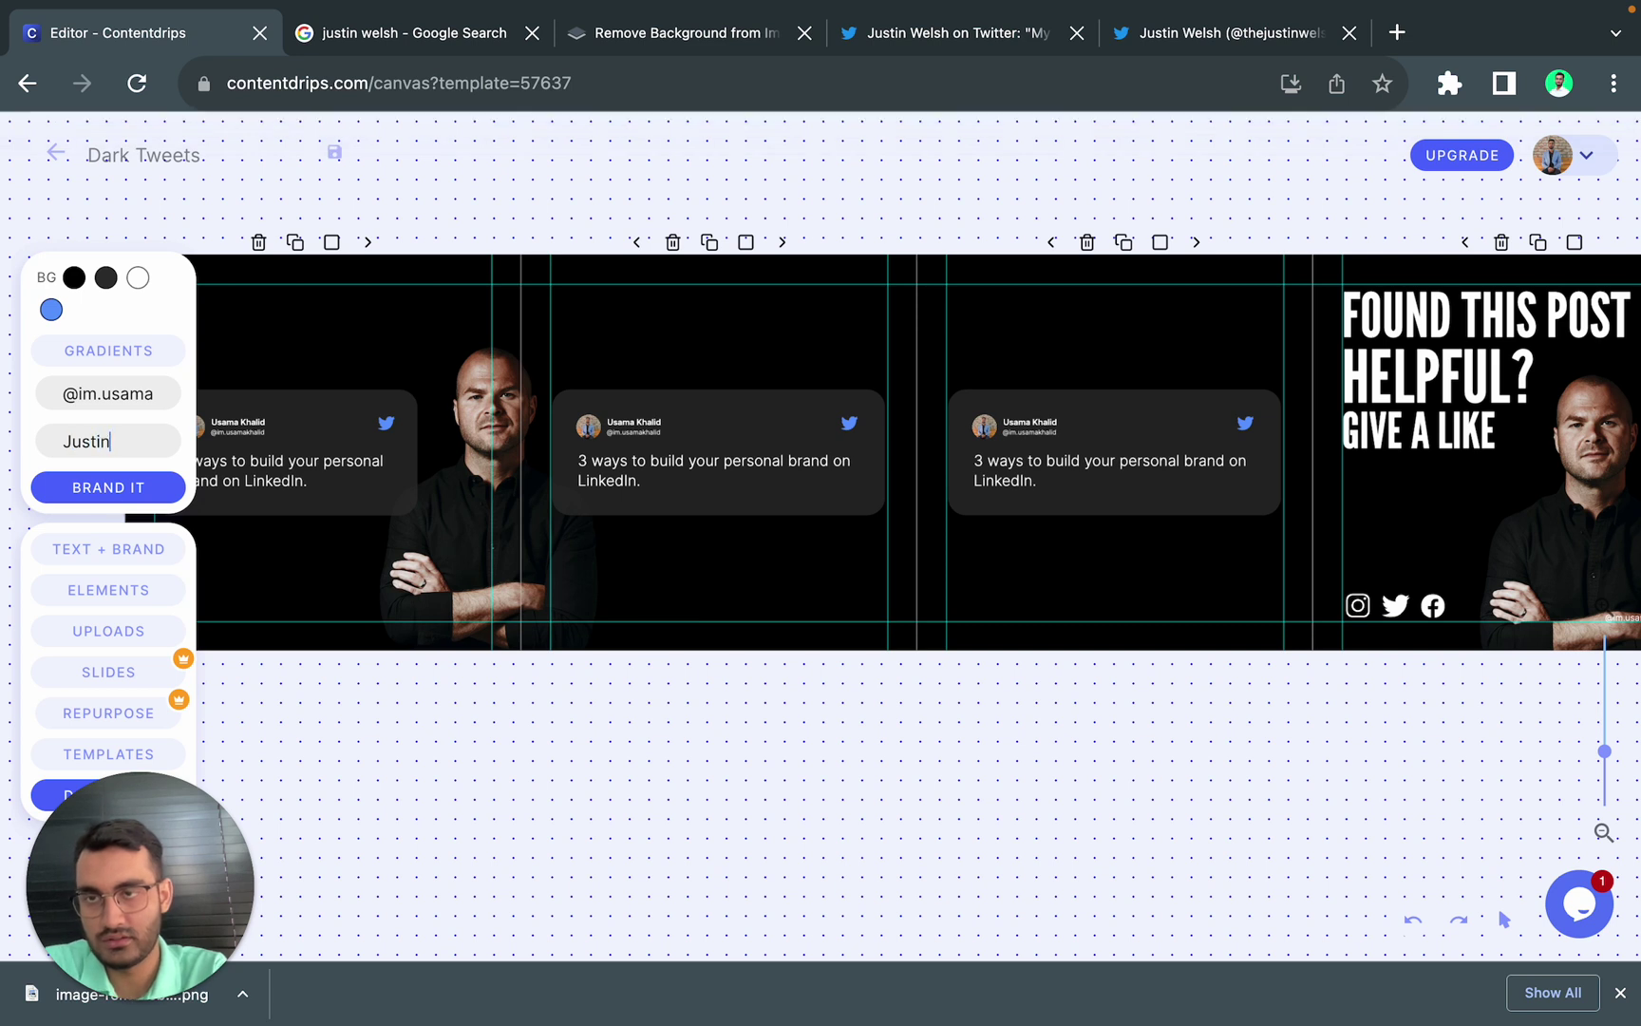
{"action": "type", "text": " Welsh"}
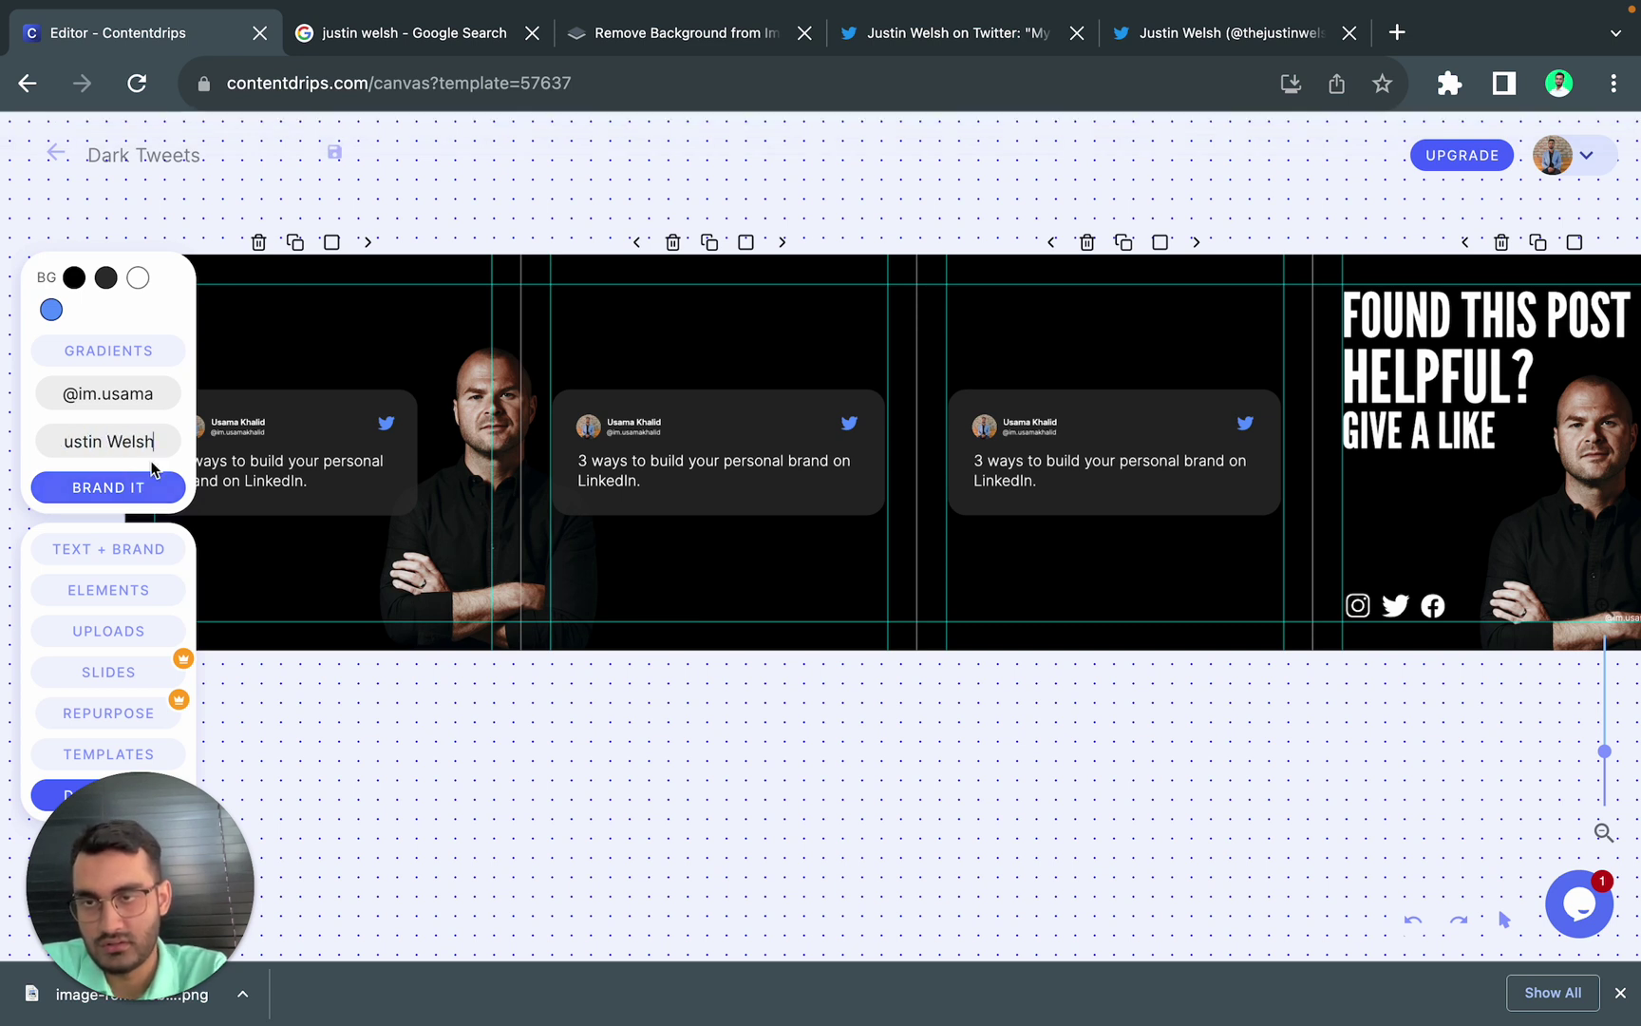
{"action": "scroll", "coordinate": [575, 681], "scroll_direction": "left", "scroll_amount": 1}
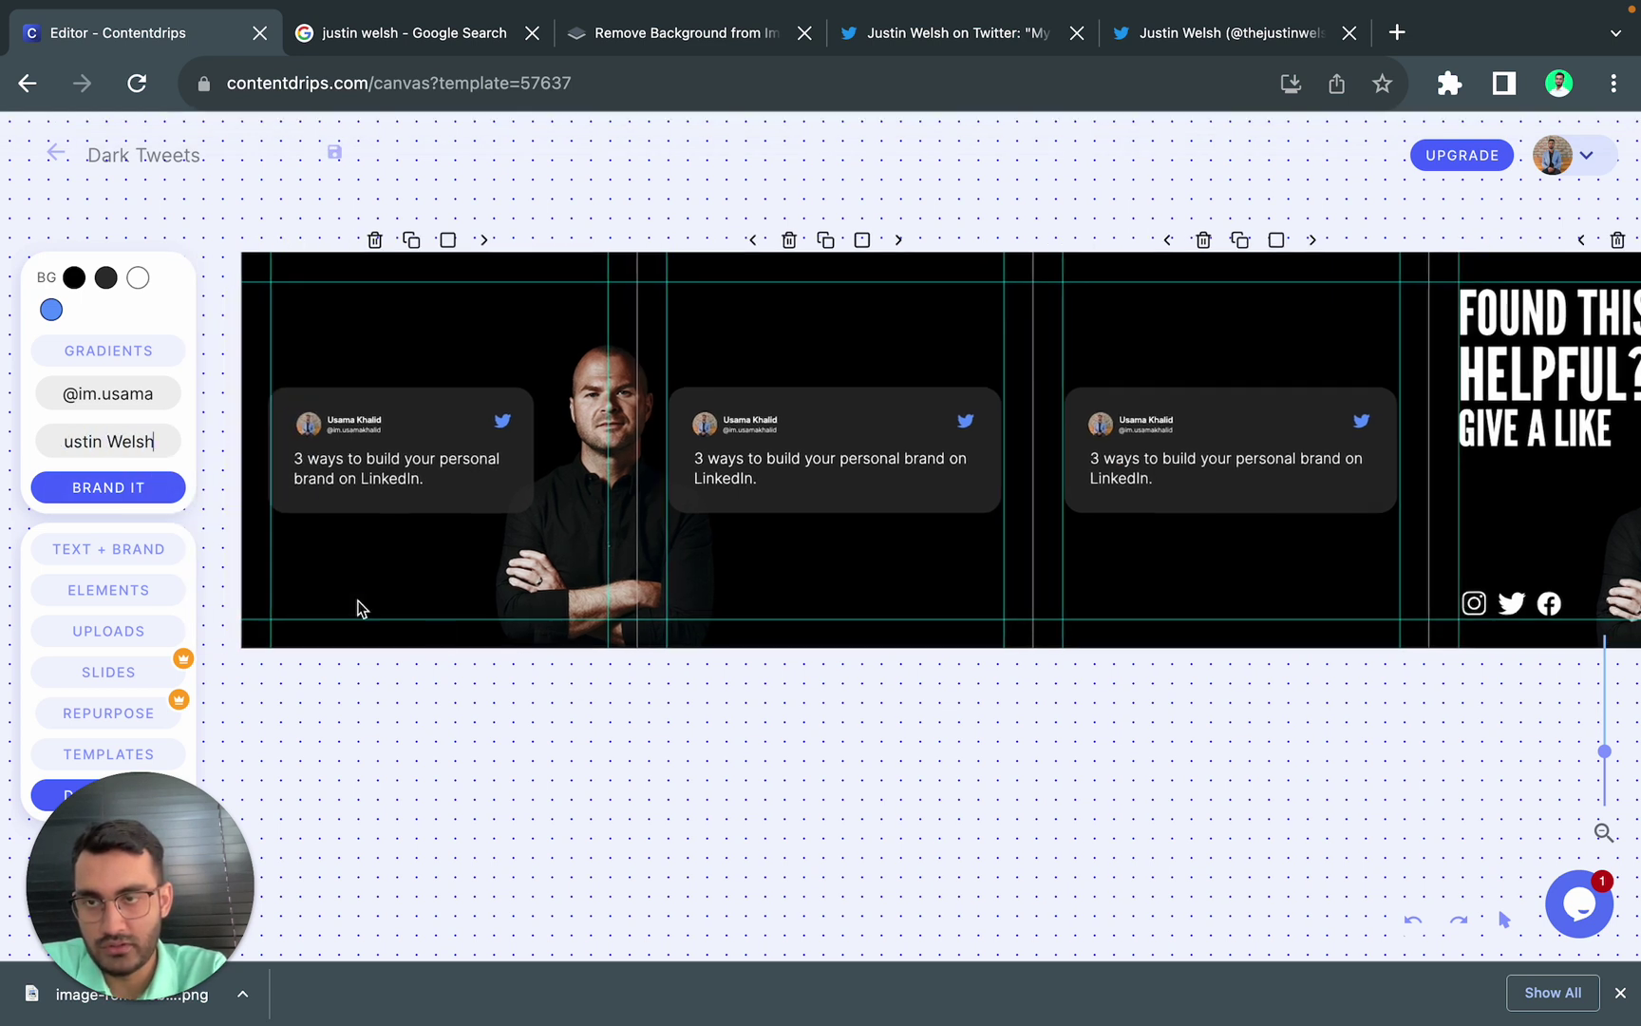
Step: Copy the author's username from the Twitter thread's URL and use it to update the carousel's branding with Twitter
{"action": "left_click", "coordinate": [167, 501]}
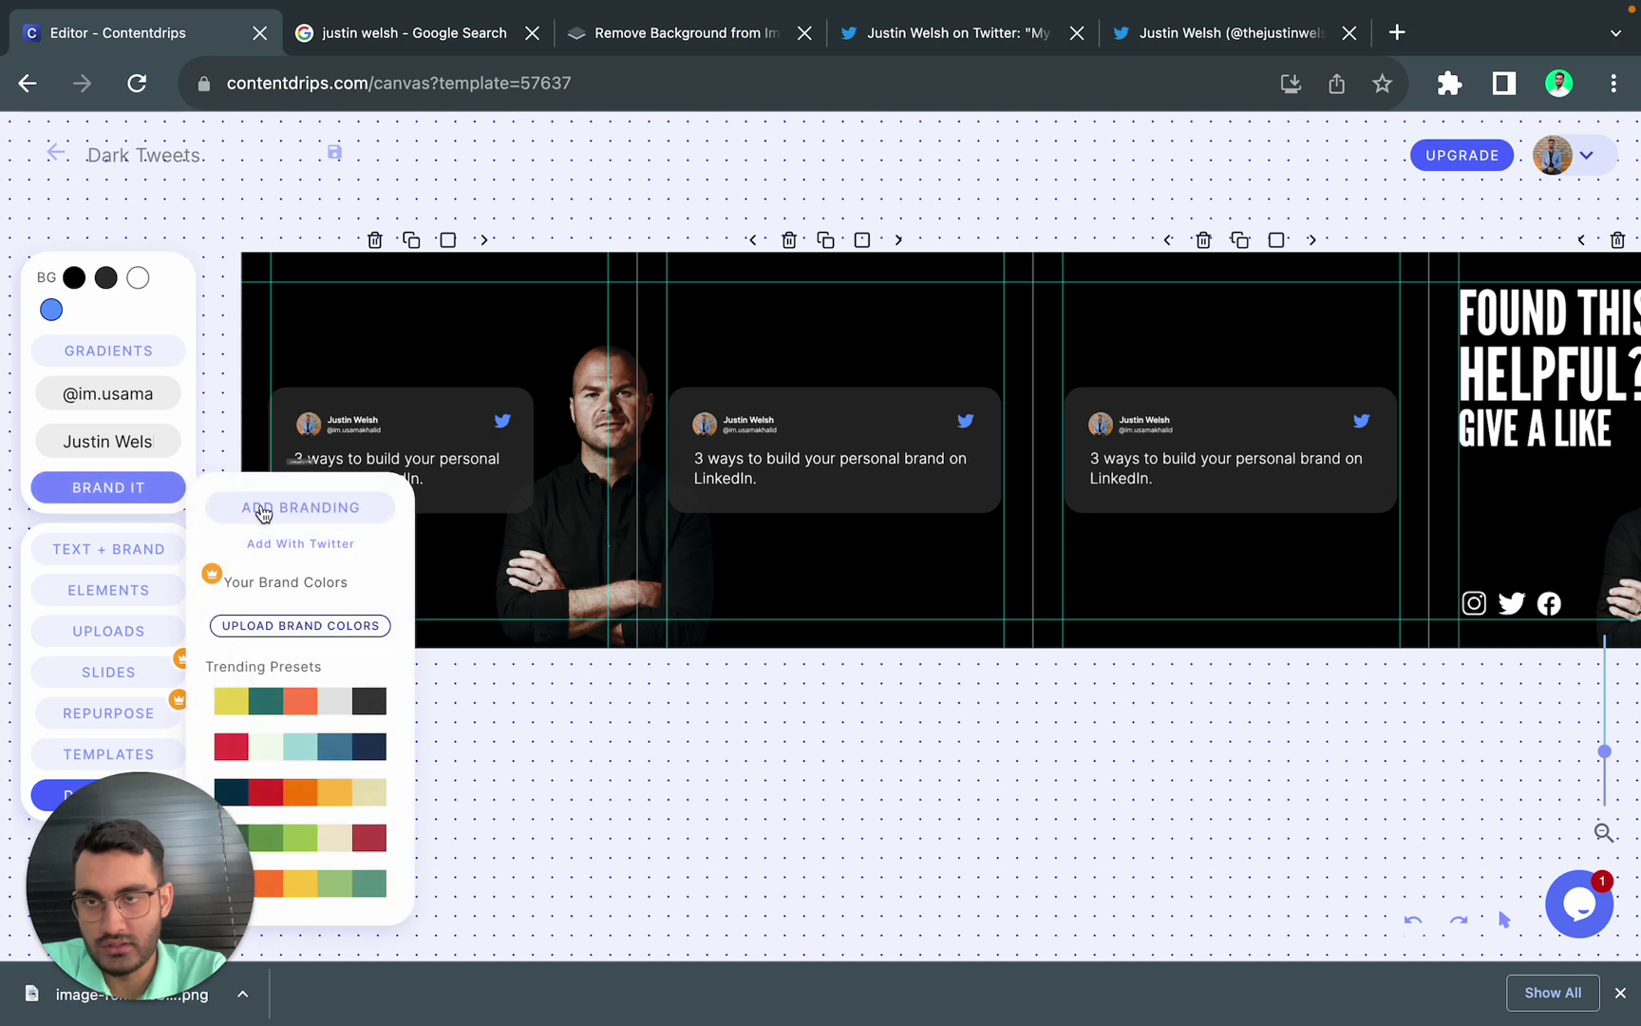
{"action": "left_click", "coordinate": [320, 547]}
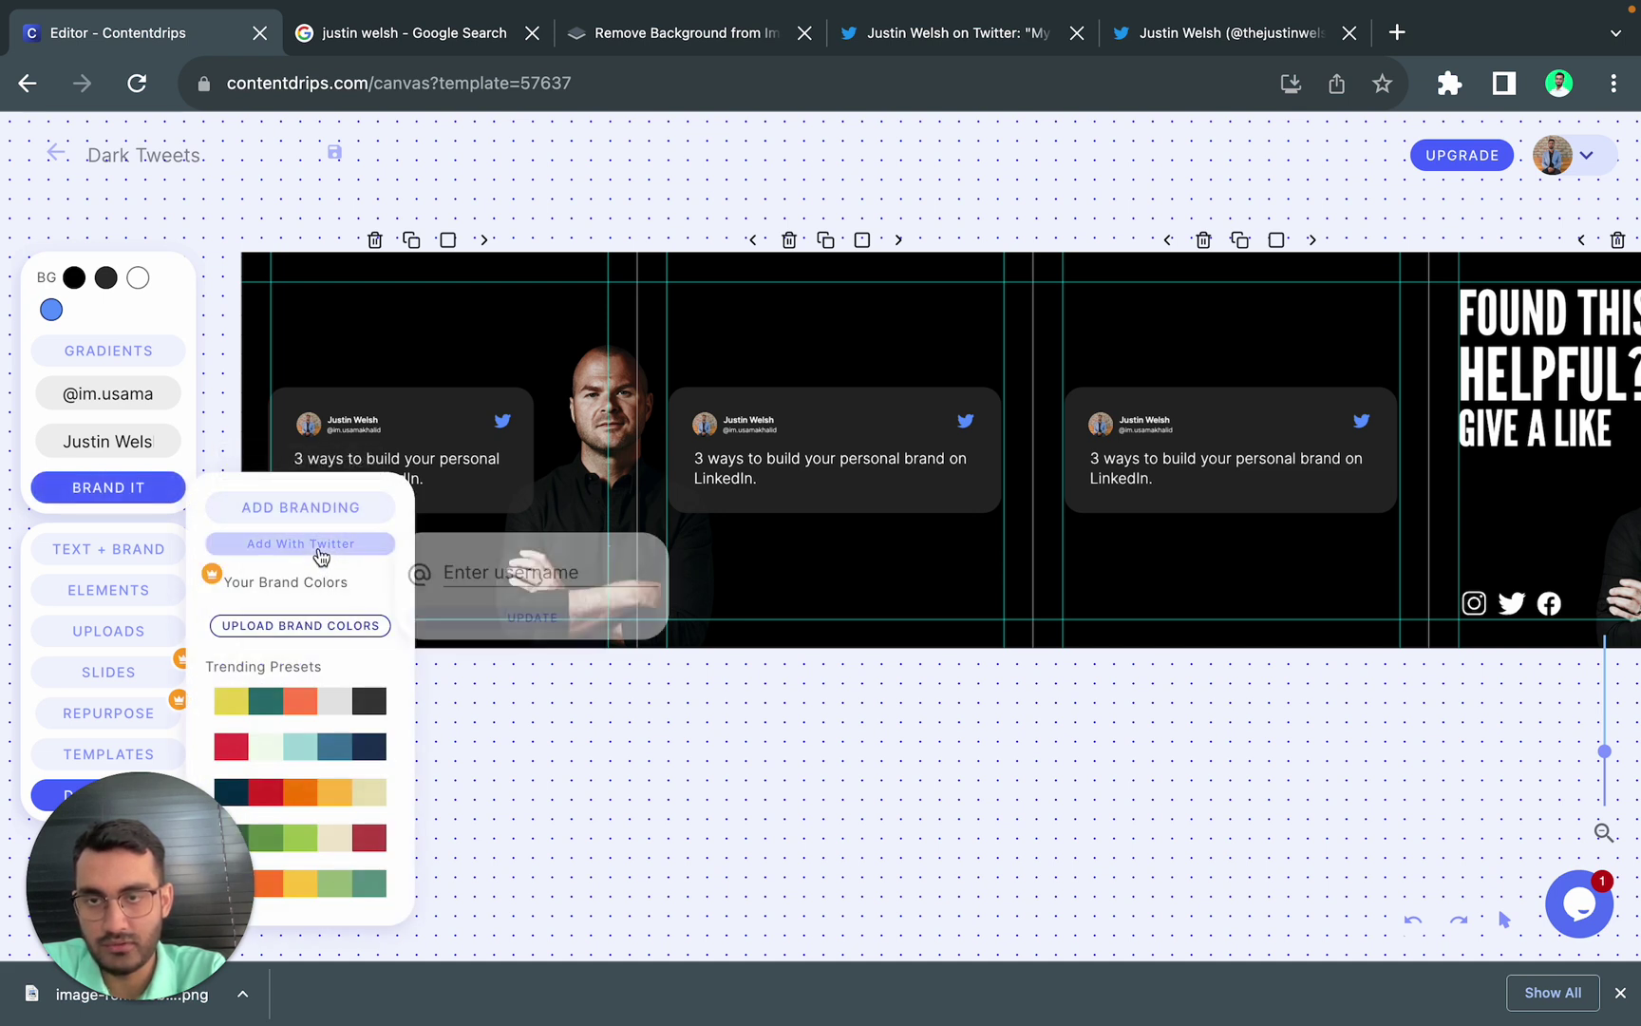
{"action": "left_click", "coordinate": [984, 47]}
{"action": "double_click", "coordinate": [389, 83]}
{"action": "key", "text": "ctrl+c"}
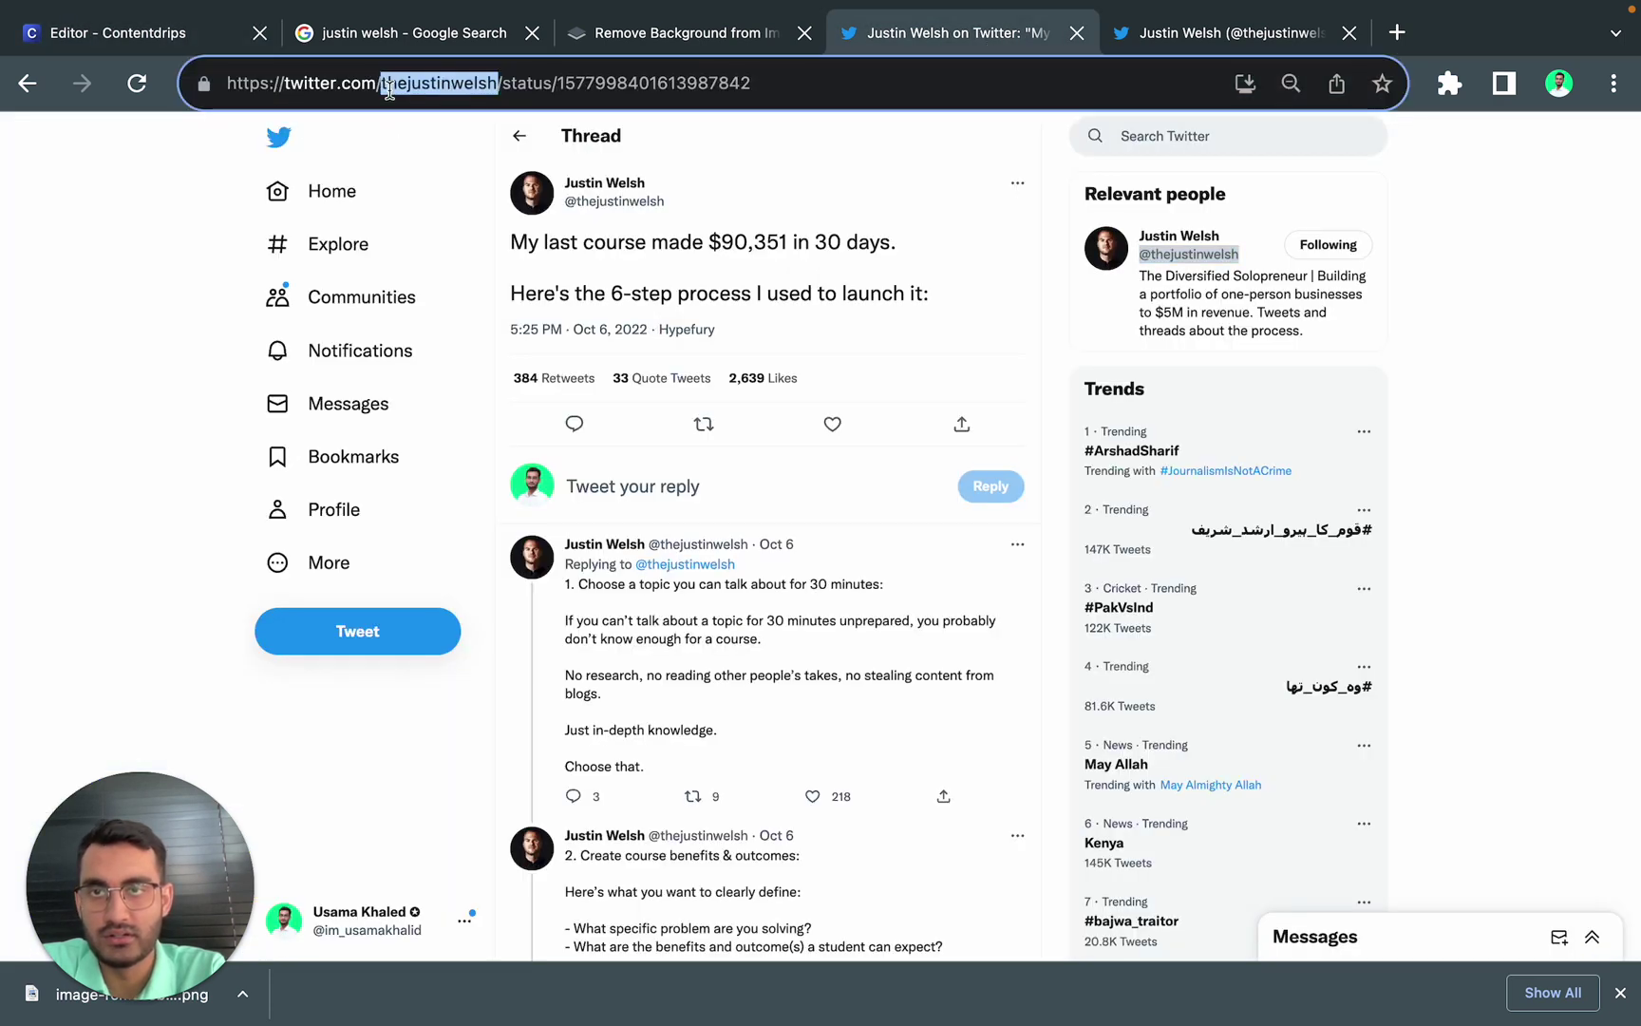
{"action": "left_click", "coordinate": [198, 35]}
{"action": "left_click", "coordinate": [484, 579]}
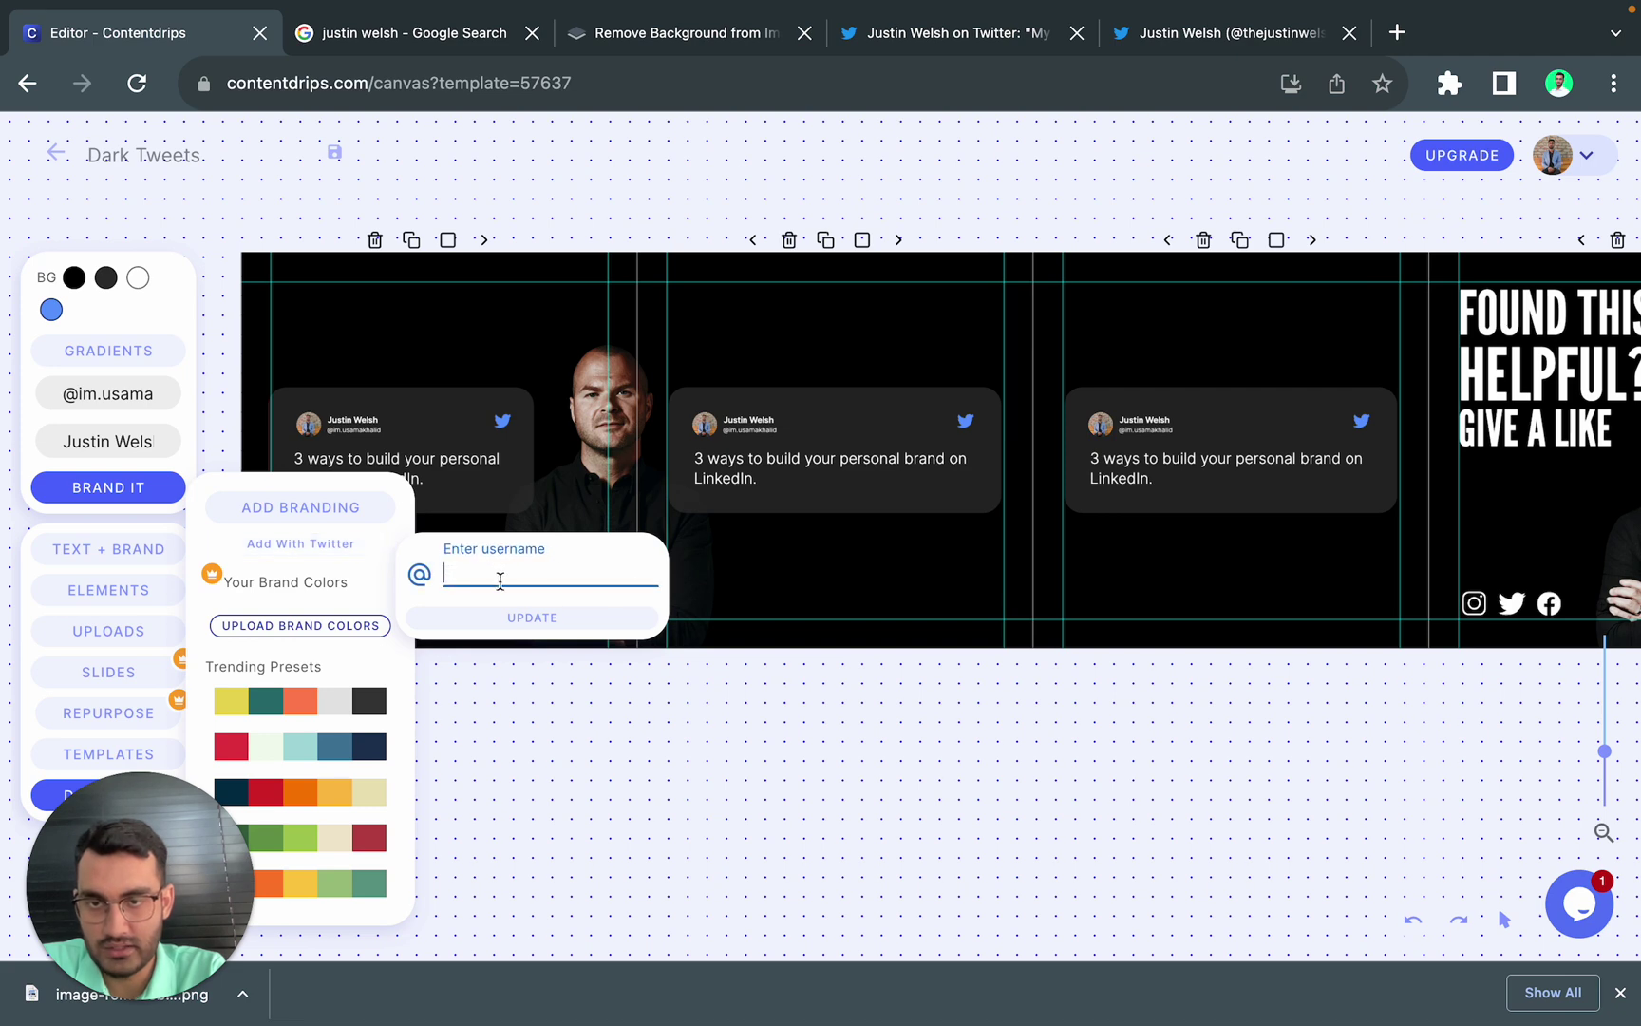
{"action": "key", "text": "ctrl+v"}
{"action": "left_click", "coordinate": [567, 623]}
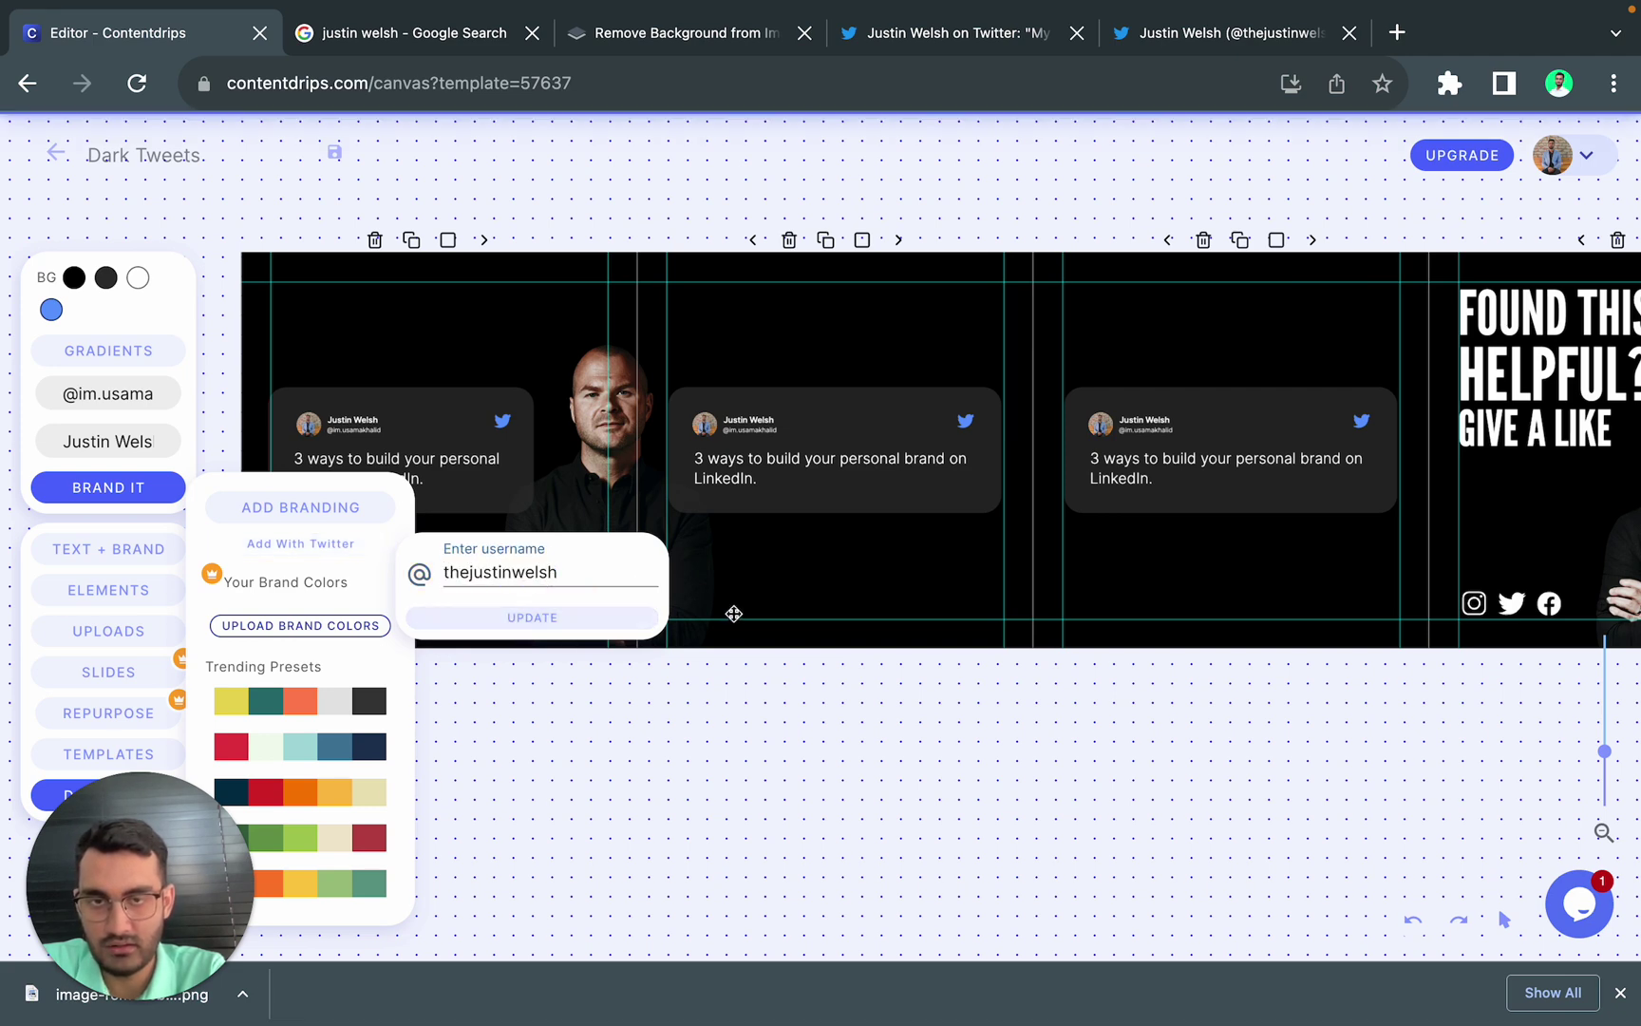
Step: Close the branding options and check the updated name, username and profile picture across the carousel slides
{"action": "left_click", "coordinate": [817, 585]}
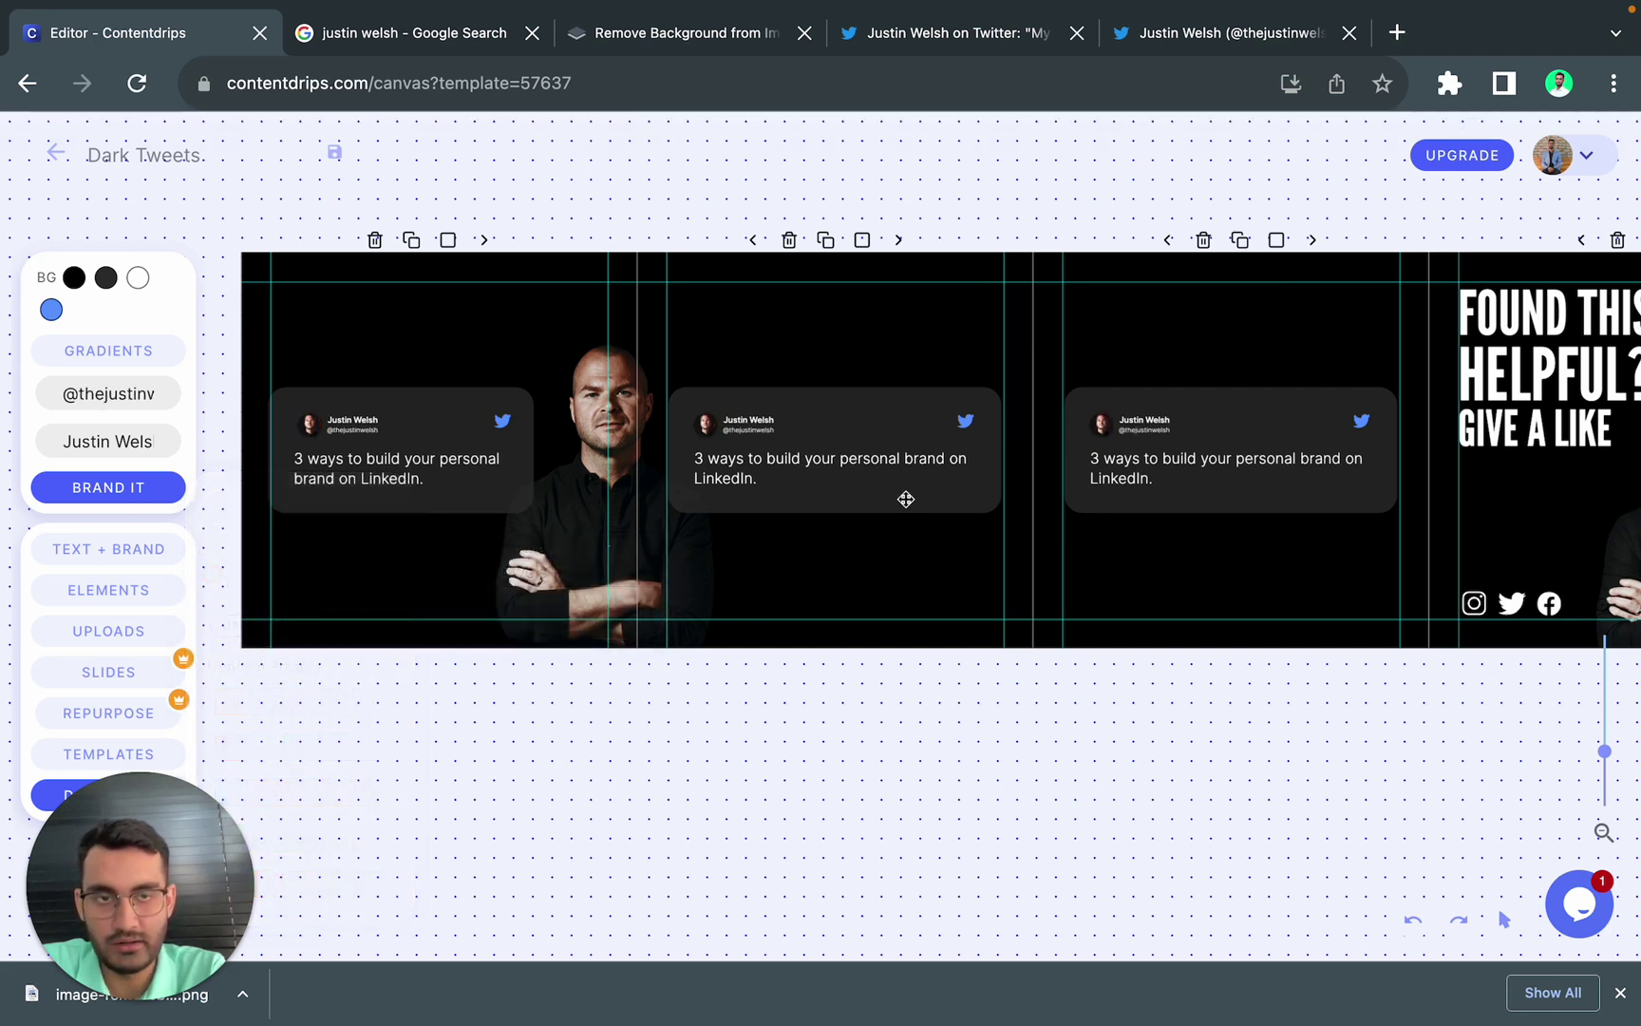
{"action": "scroll", "coordinate": [906, 499], "scroll_direction": "up", "scroll_amount": 4}
{"action": "scroll", "coordinate": [906, 499], "scroll_direction": "left", "scroll_amount": 3}
{"action": "scroll", "coordinate": [906, 498], "scroll_direction": "right", "scroll_amount": 12}
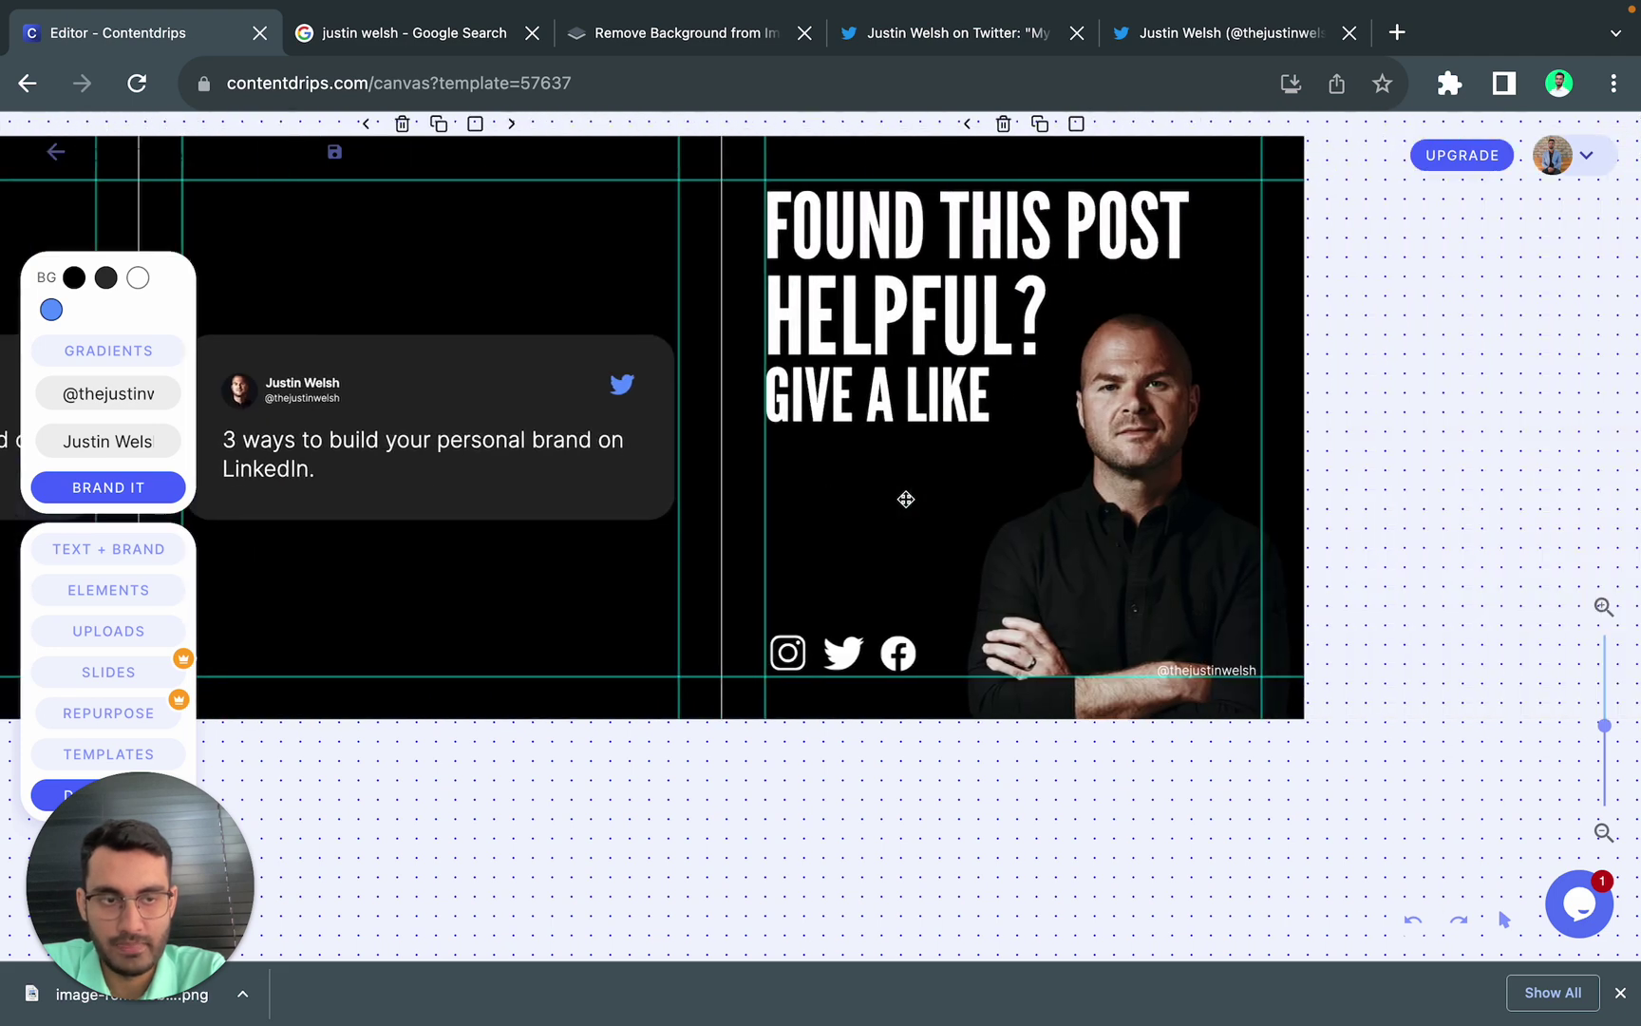
{"action": "scroll", "coordinate": [905, 499], "scroll_direction": "right", "scroll_amount": 2}
{"action": "scroll", "coordinate": [1096, 736], "scroll_direction": "left", "scroll_amount": 10}
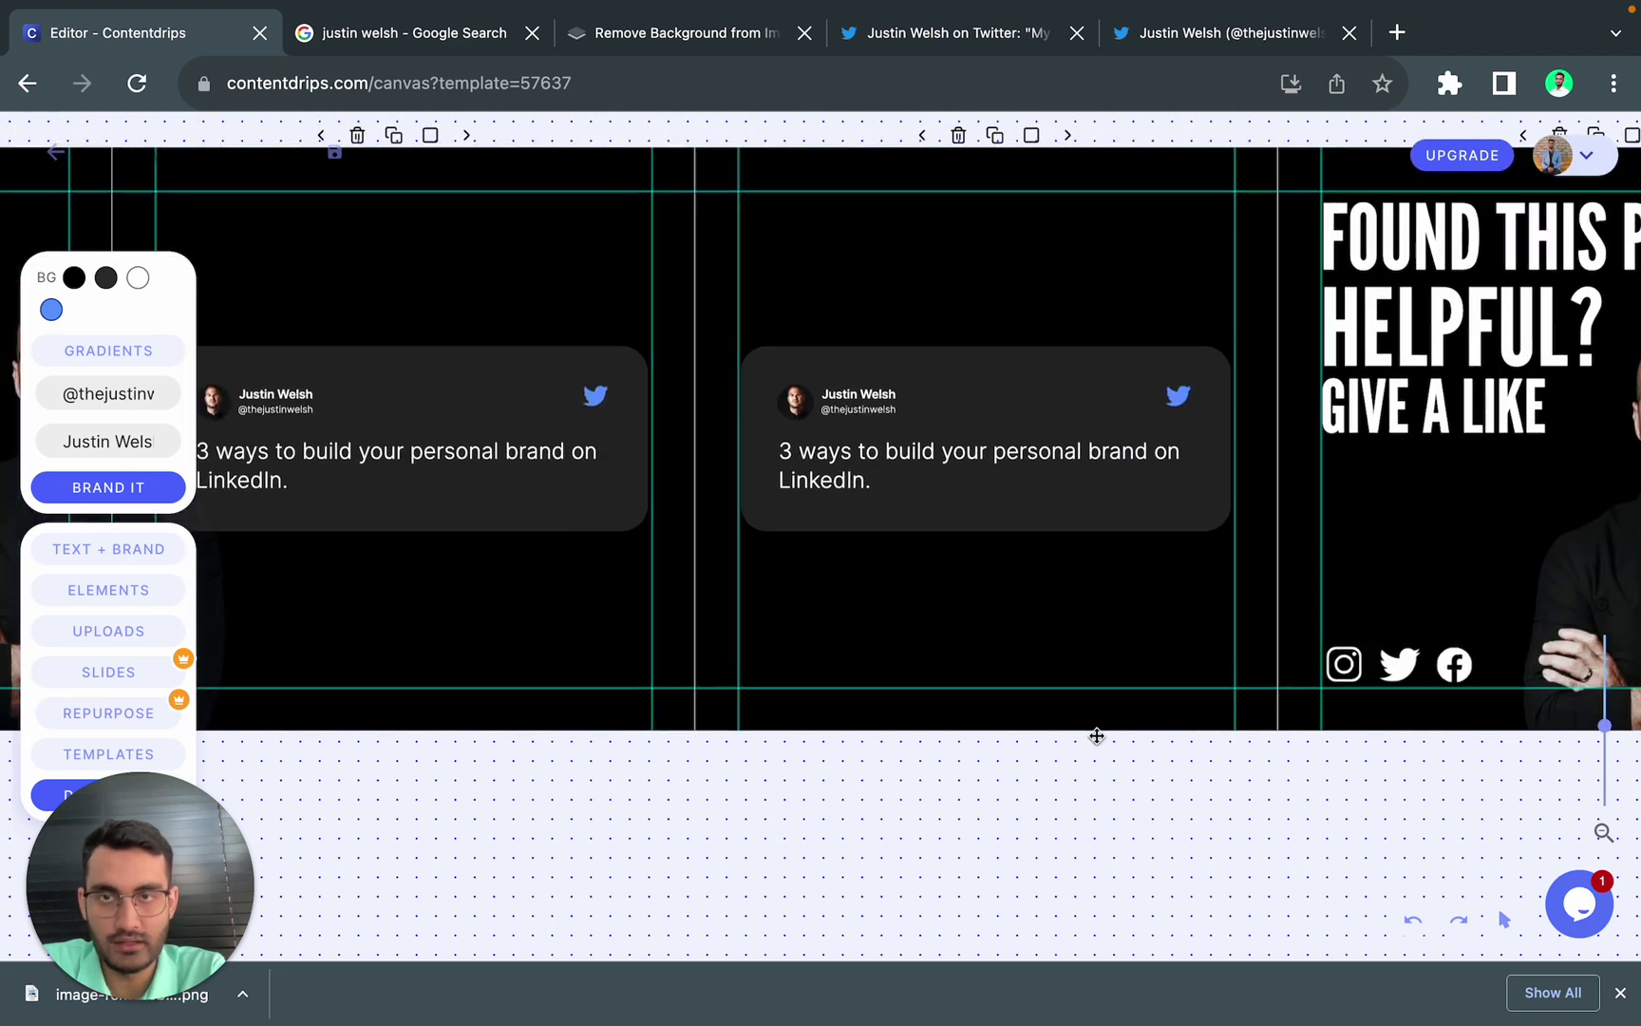
{"action": "scroll", "coordinate": [1097, 736], "scroll_direction": "down", "scroll_amount": 3}
Step: Switch to the Twitter thread and copy its full URL
{"action": "left_click", "coordinate": [950, 51]}
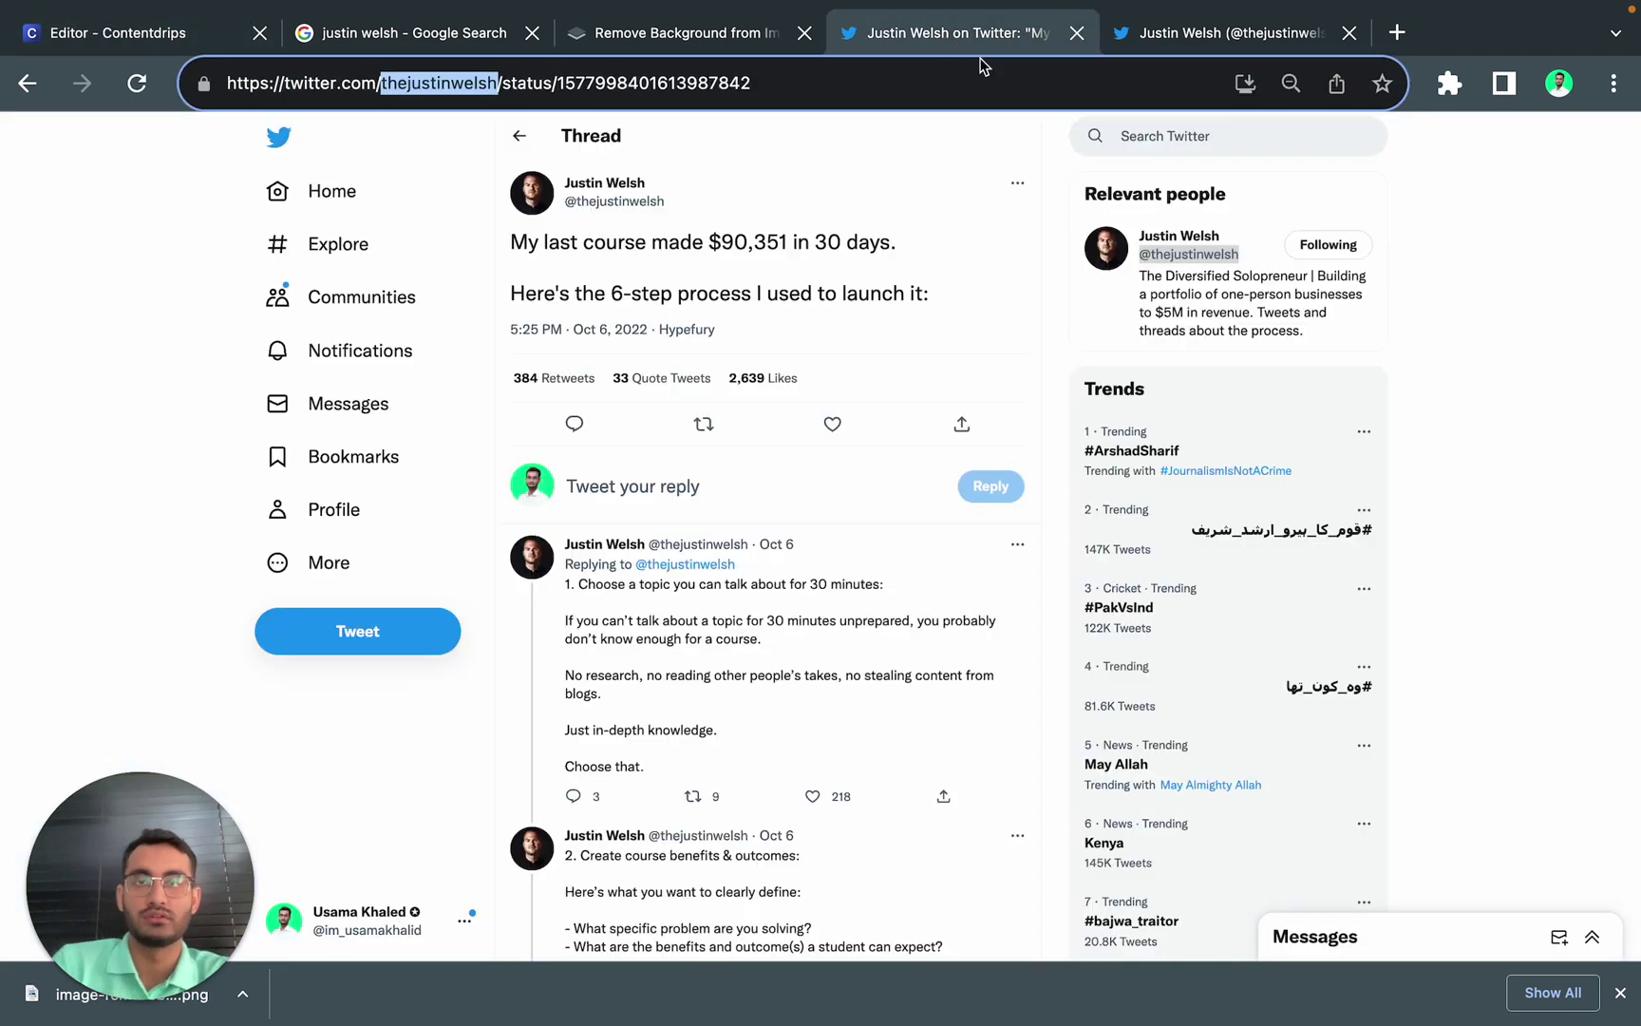
{"action": "left_click", "coordinate": [1041, 68]}
{"action": "key", "text": "ctrl+a"}
{"action": "key", "text": "ctrl+c"}
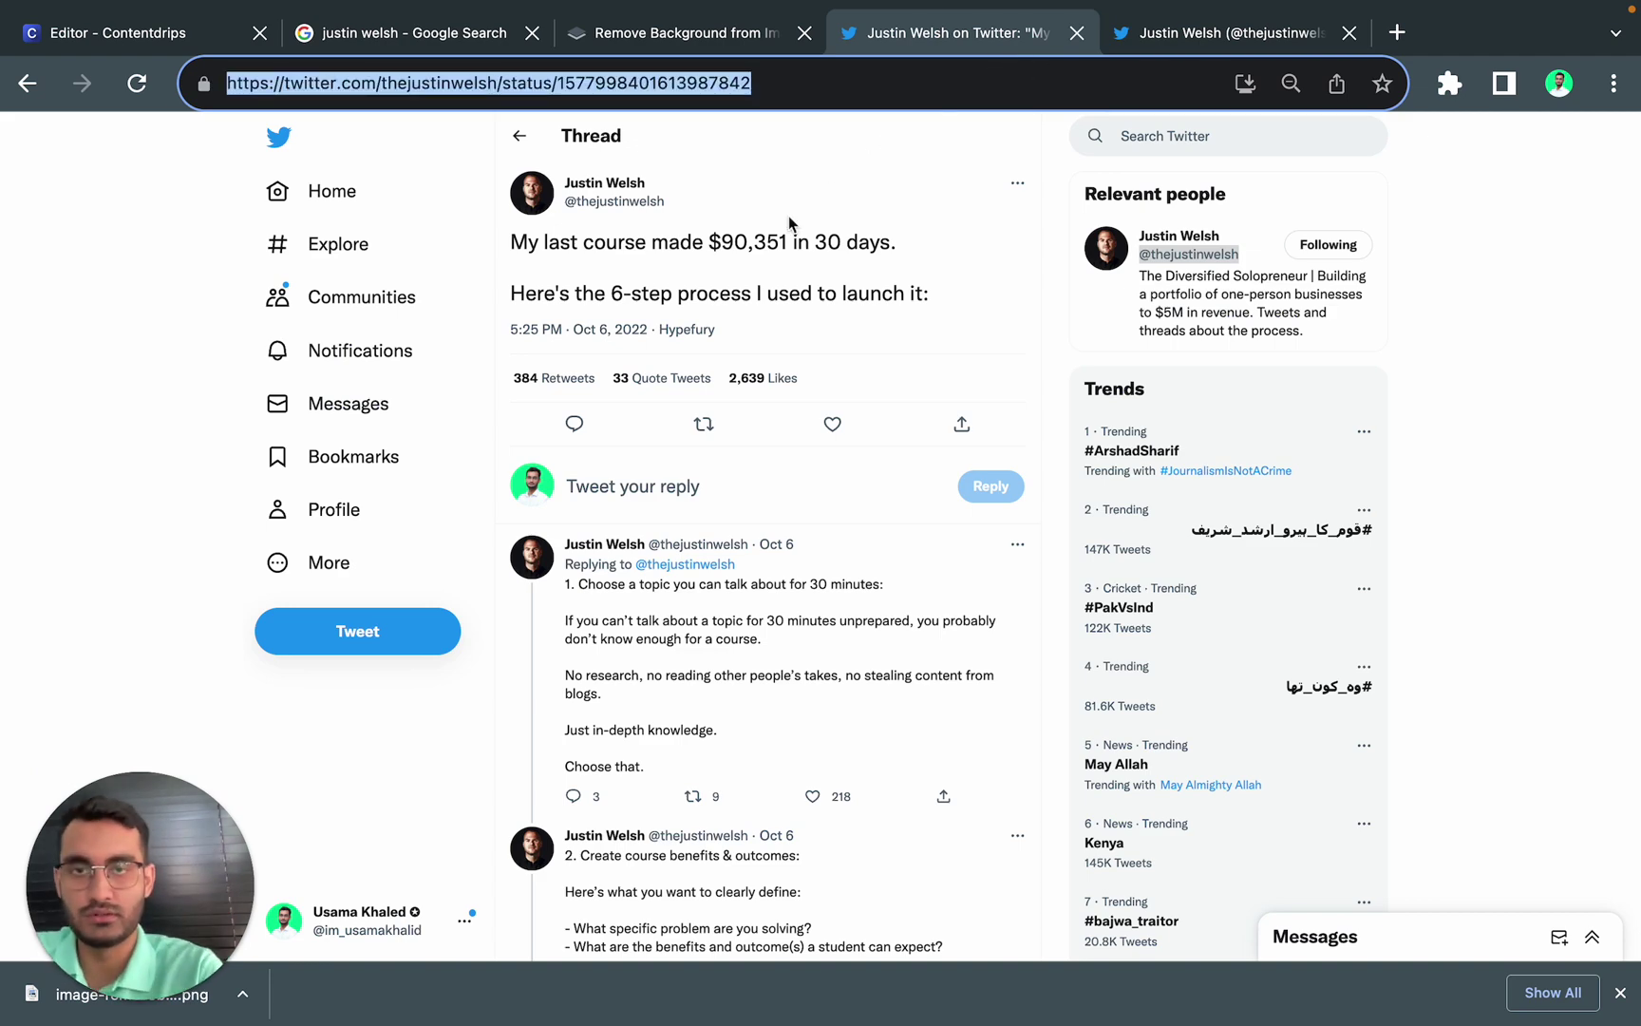
Step: Back in Contentdrips, generate the carousel from the copied Twitter thread URL with the Twitter Threads repurposing option
{"action": "left_click", "coordinate": [173, 38]}
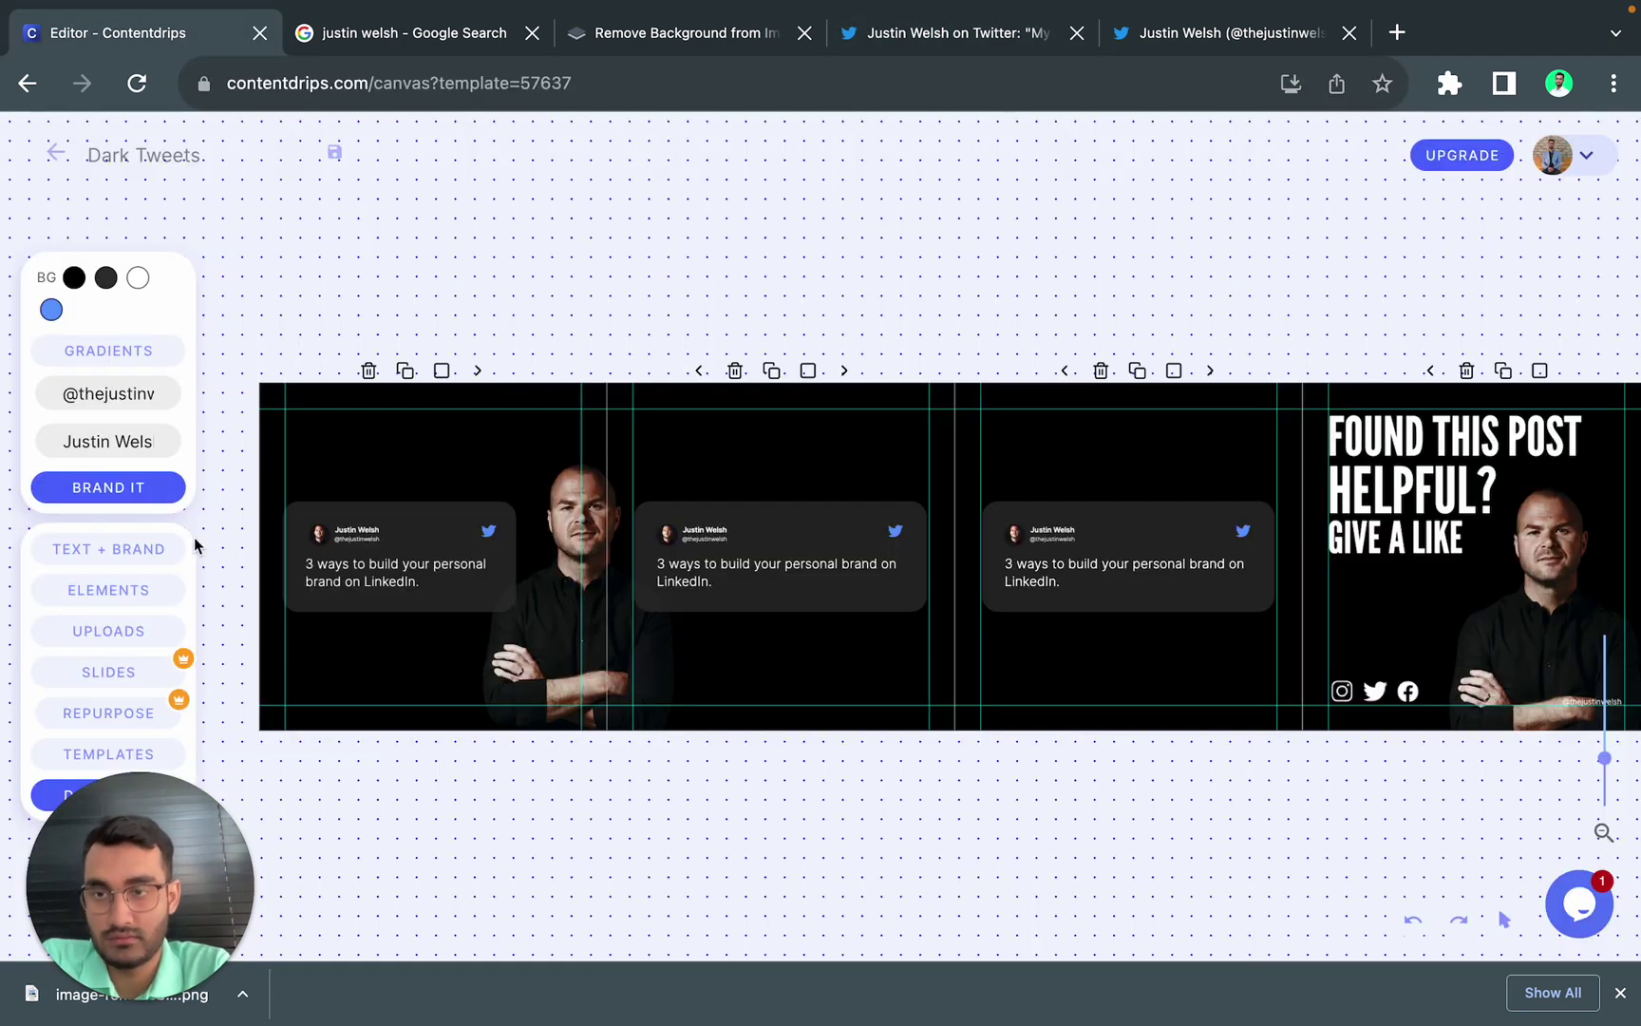
{"action": "left_click", "coordinate": [108, 712]}
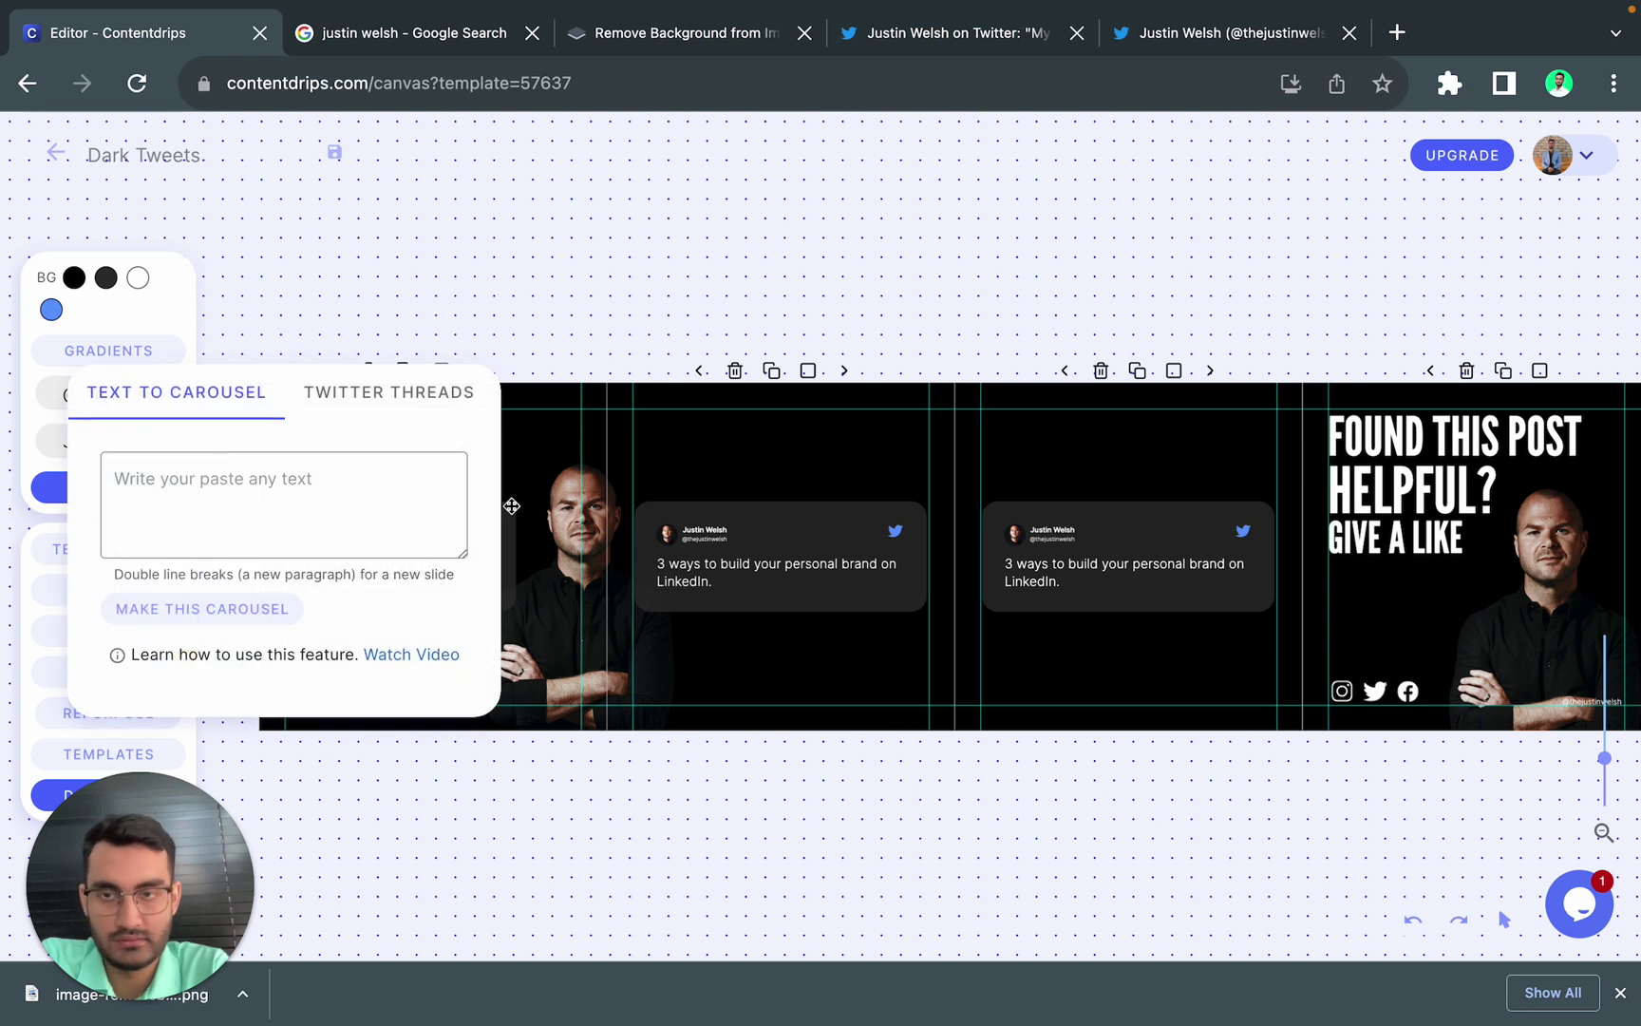
{"action": "left_click", "coordinate": [418, 409]}
{"action": "left_click", "coordinate": [314, 483]}
{"action": "key", "text": "ctrl+v"}
{"action": "left_click", "coordinate": [331, 555]}
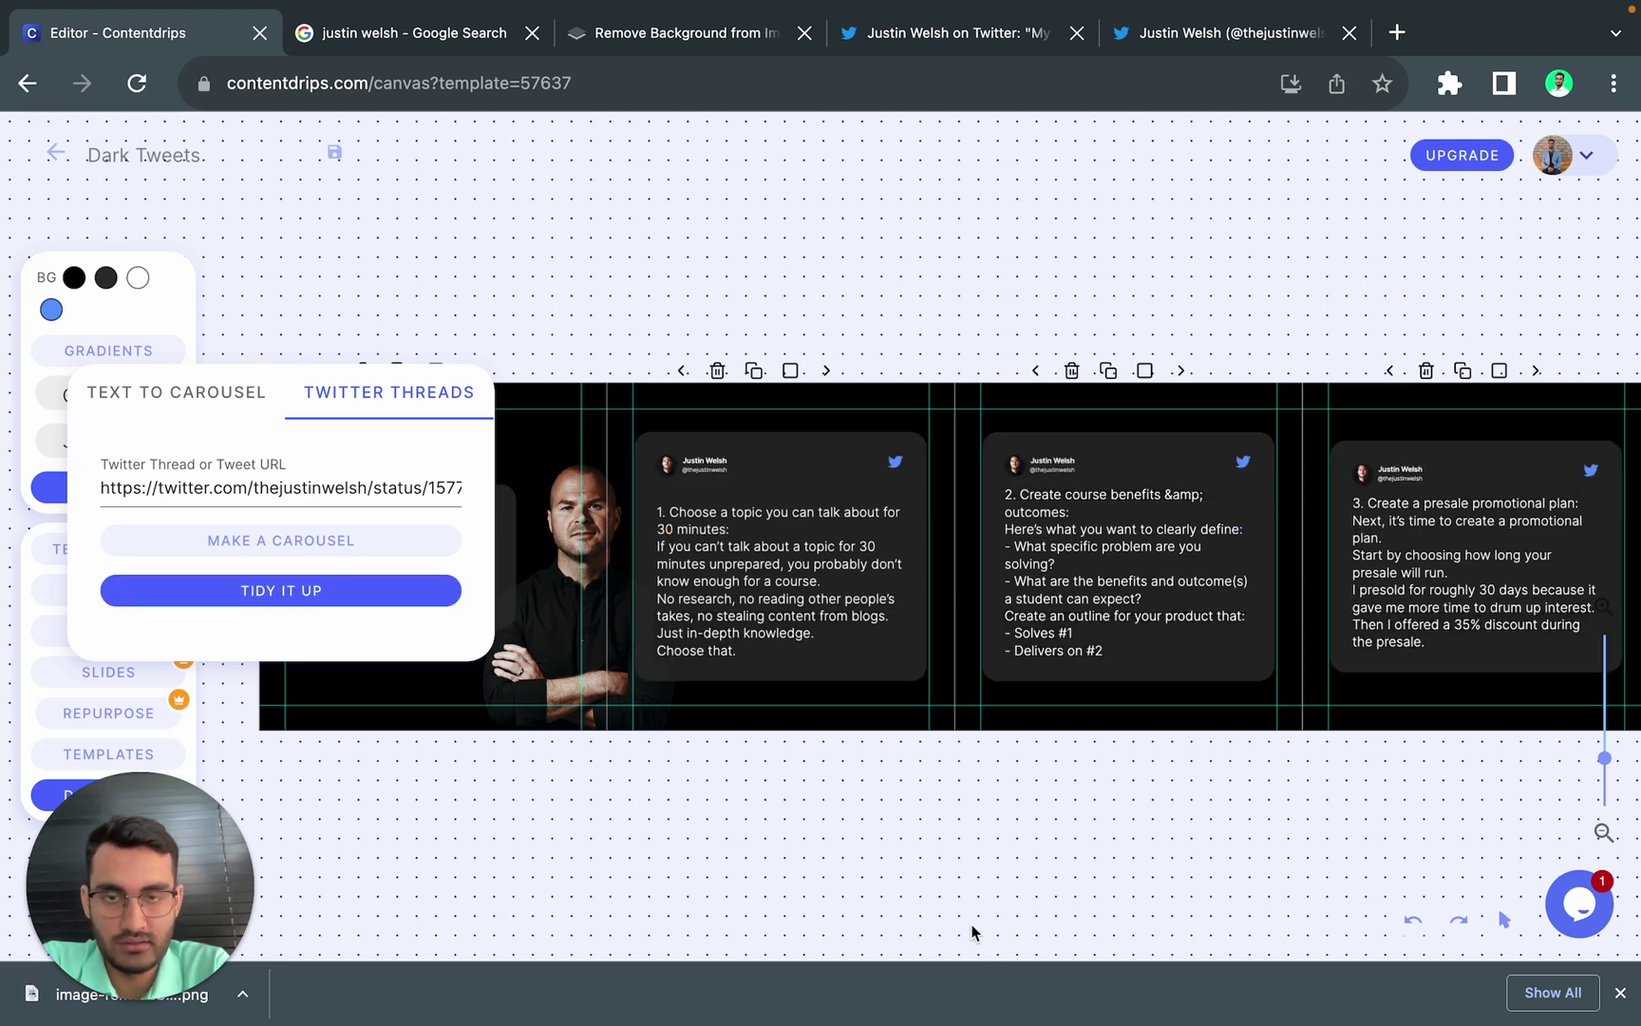
{"action": "left_click", "coordinate": [860, 729]}
Step: Remove the empty line above "1. Choose a topic you can talk about for 30 minutes:" on the second slide
{"action": "scroll", "coordinate": [860, 729], "scroll_direction": "right", "scroll_amount": 4}
{"action": "scroll", "coordinate": [860, 729], "scroll_direction": "left", "scroll_amount": 6}
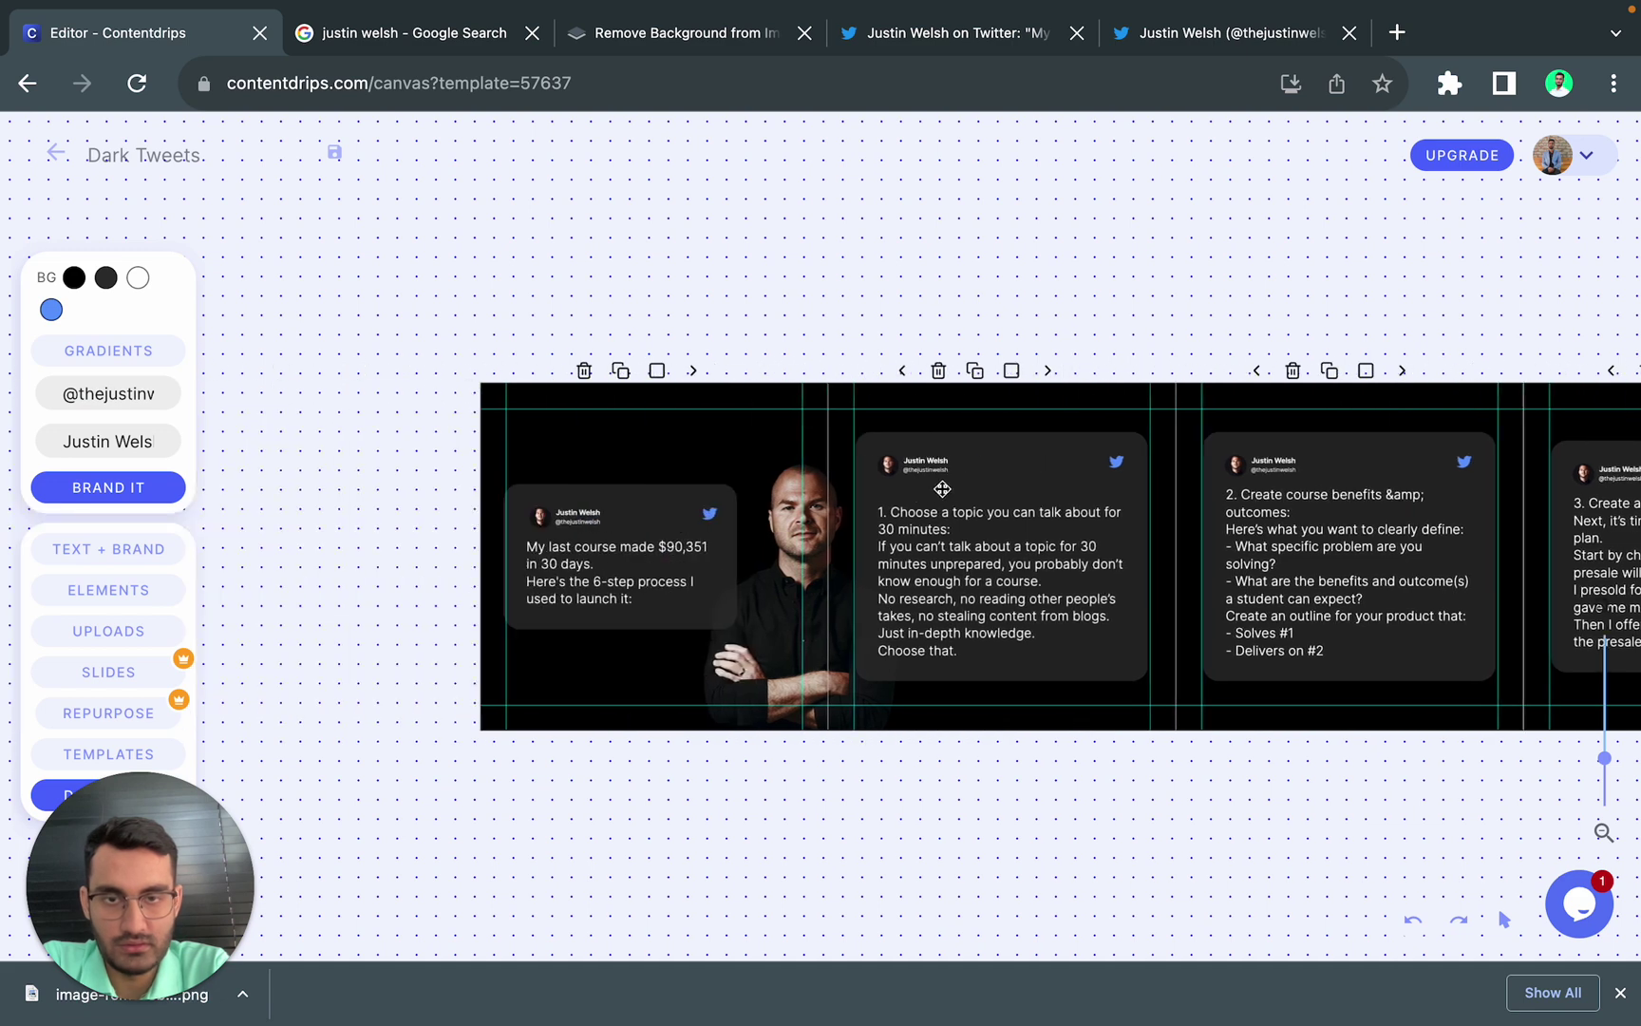
{"action": "left_click", "coordinate": [932, 508]}
{"action": "scroll", "coordinate": [932, 508], "scroll_direction": "up", "scroll_amount": 5}
{"action": "left_click", "coordinate": [866, 515]}
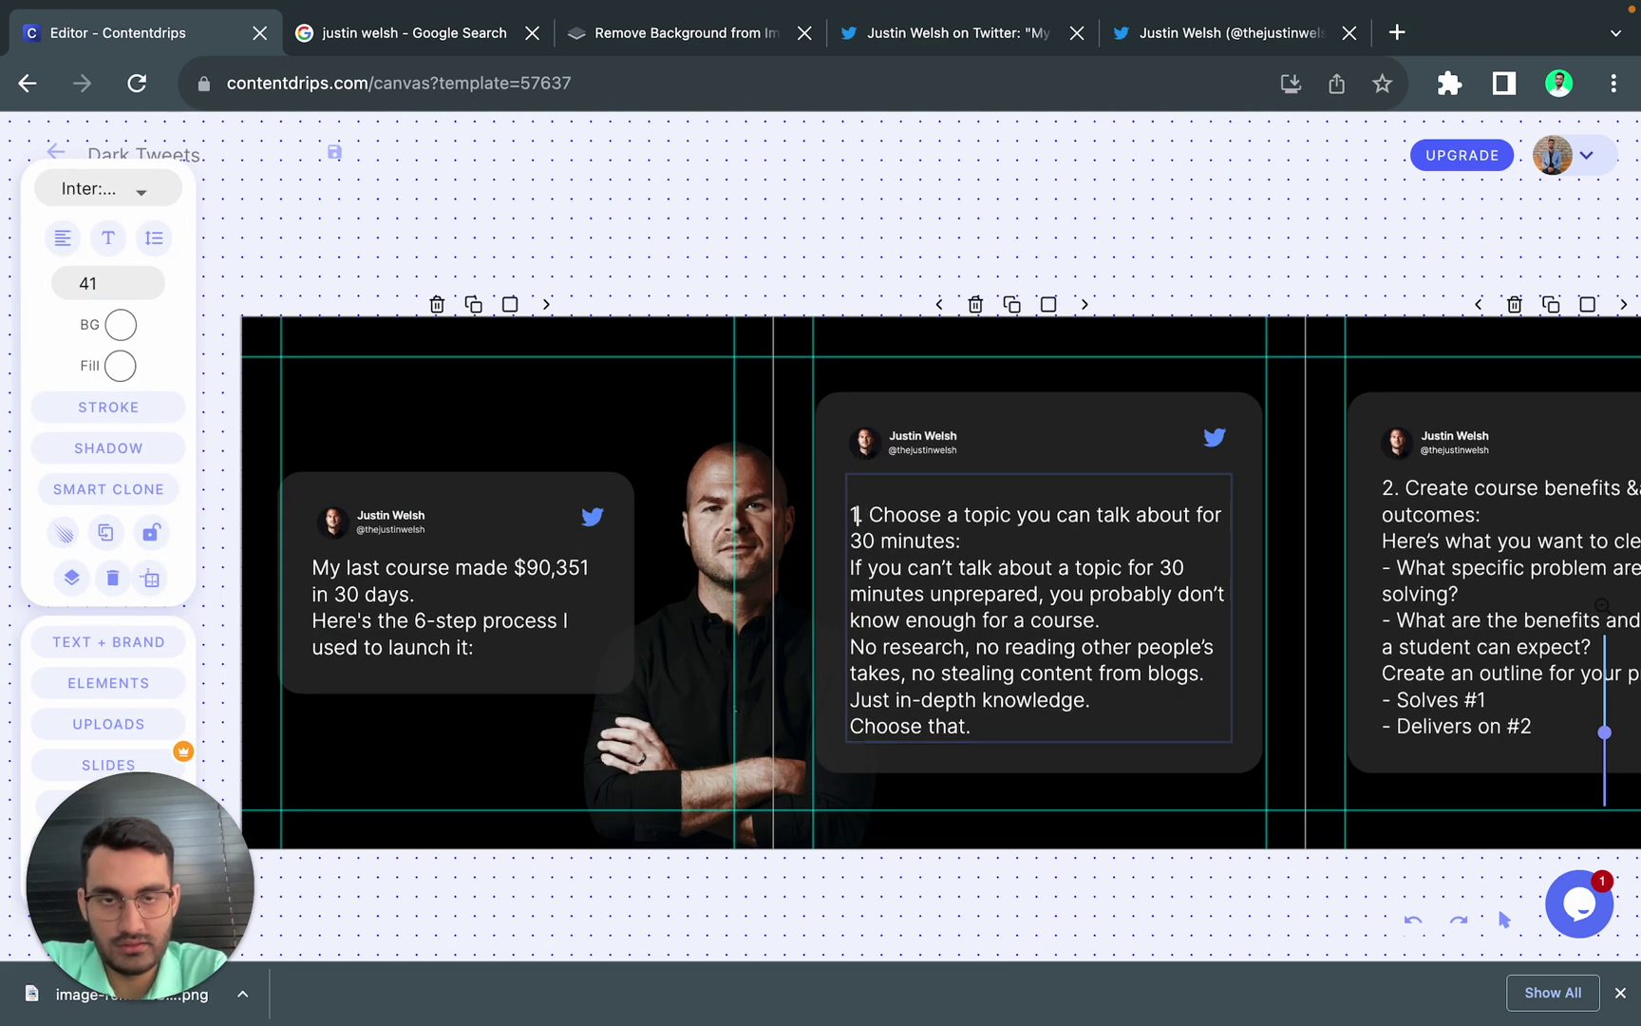
{"action": "key", "text": "BackSpace"}
{"action": "left_click", "coordinate": [969, 779]}
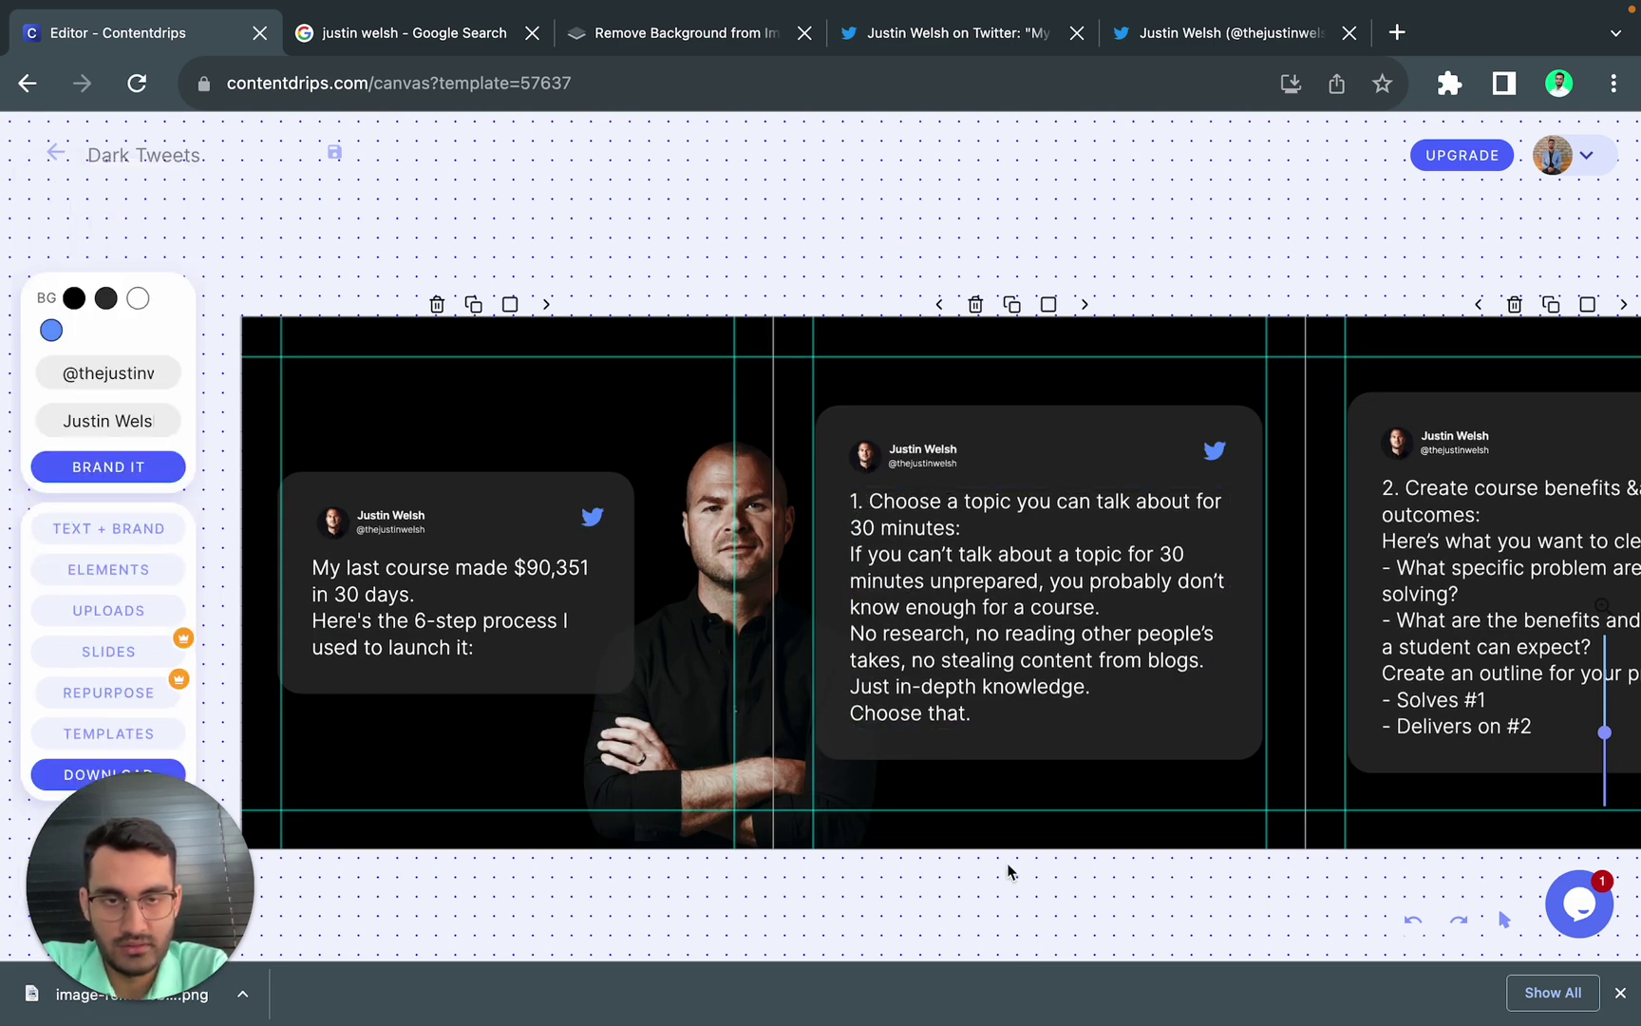
Step: Examine the text and layout of all generated slides through to the closing slide and back to the first
{"action": "scroll", "coordinate": [1006, 864], "scroll_direction": "right", "scroll_amount": 3}
{"action": "scroll", "coordinate": [1007, 863], "scroll_direction": "right", "scroll_amount": 15}
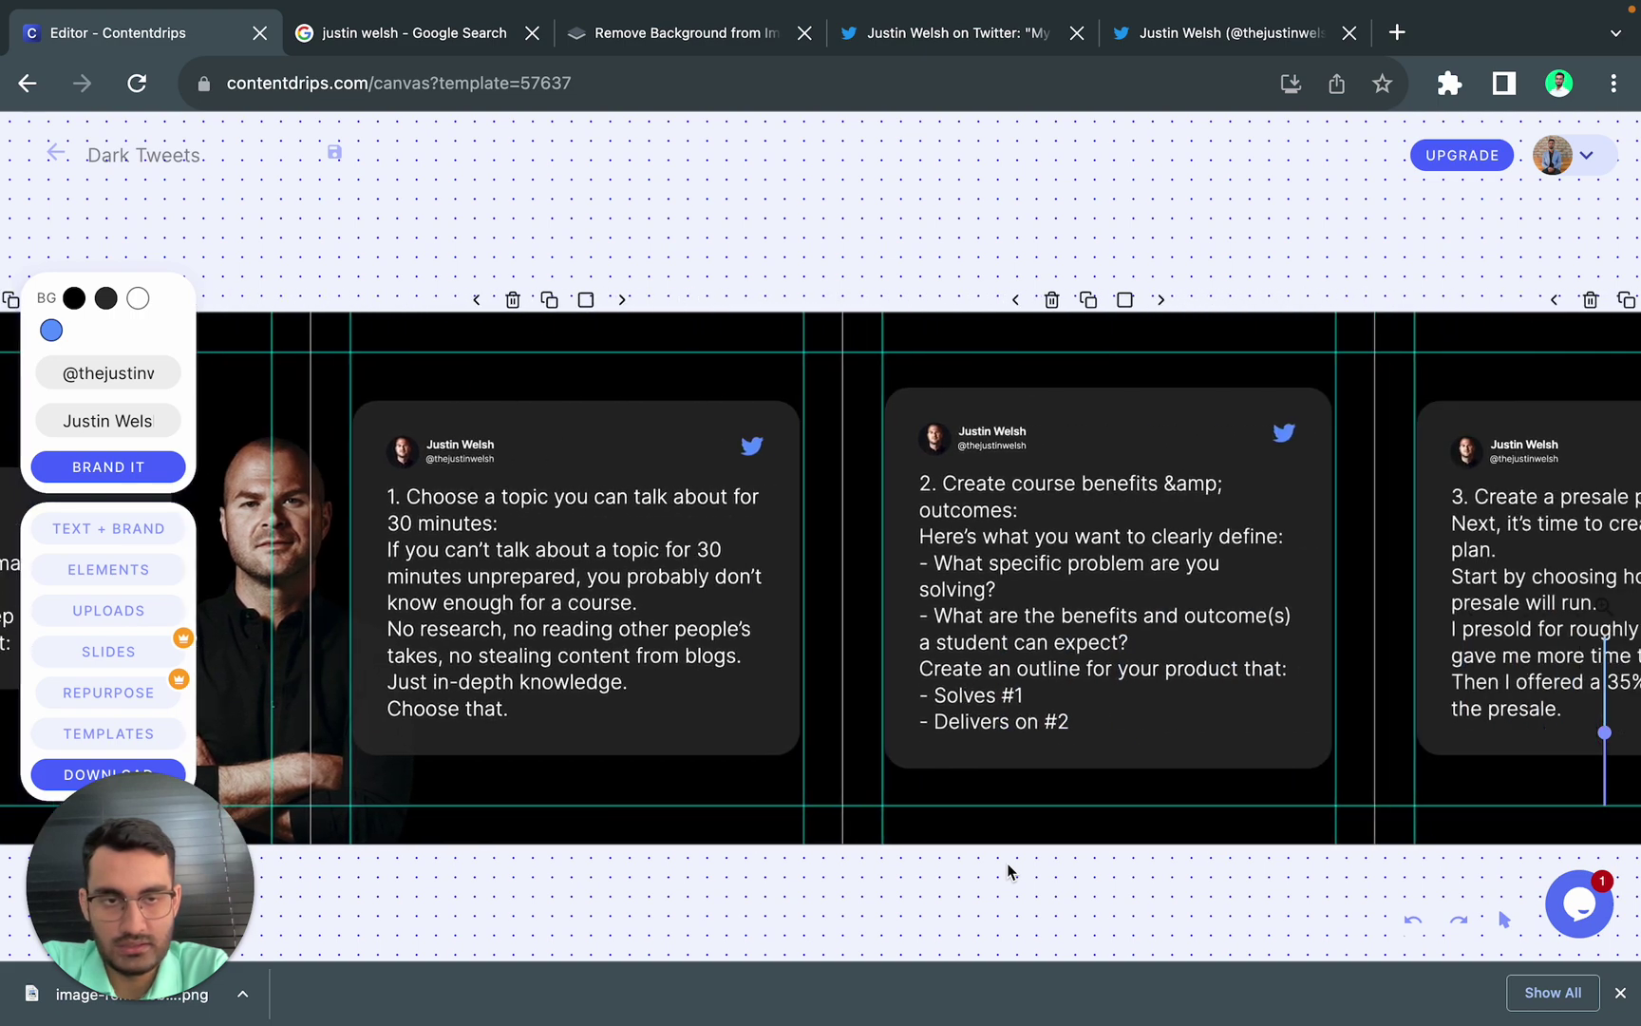
{"action": "scroll", "coordinate": [1009, 871], "scroll_direction": "right", "scroll_amount": 15}
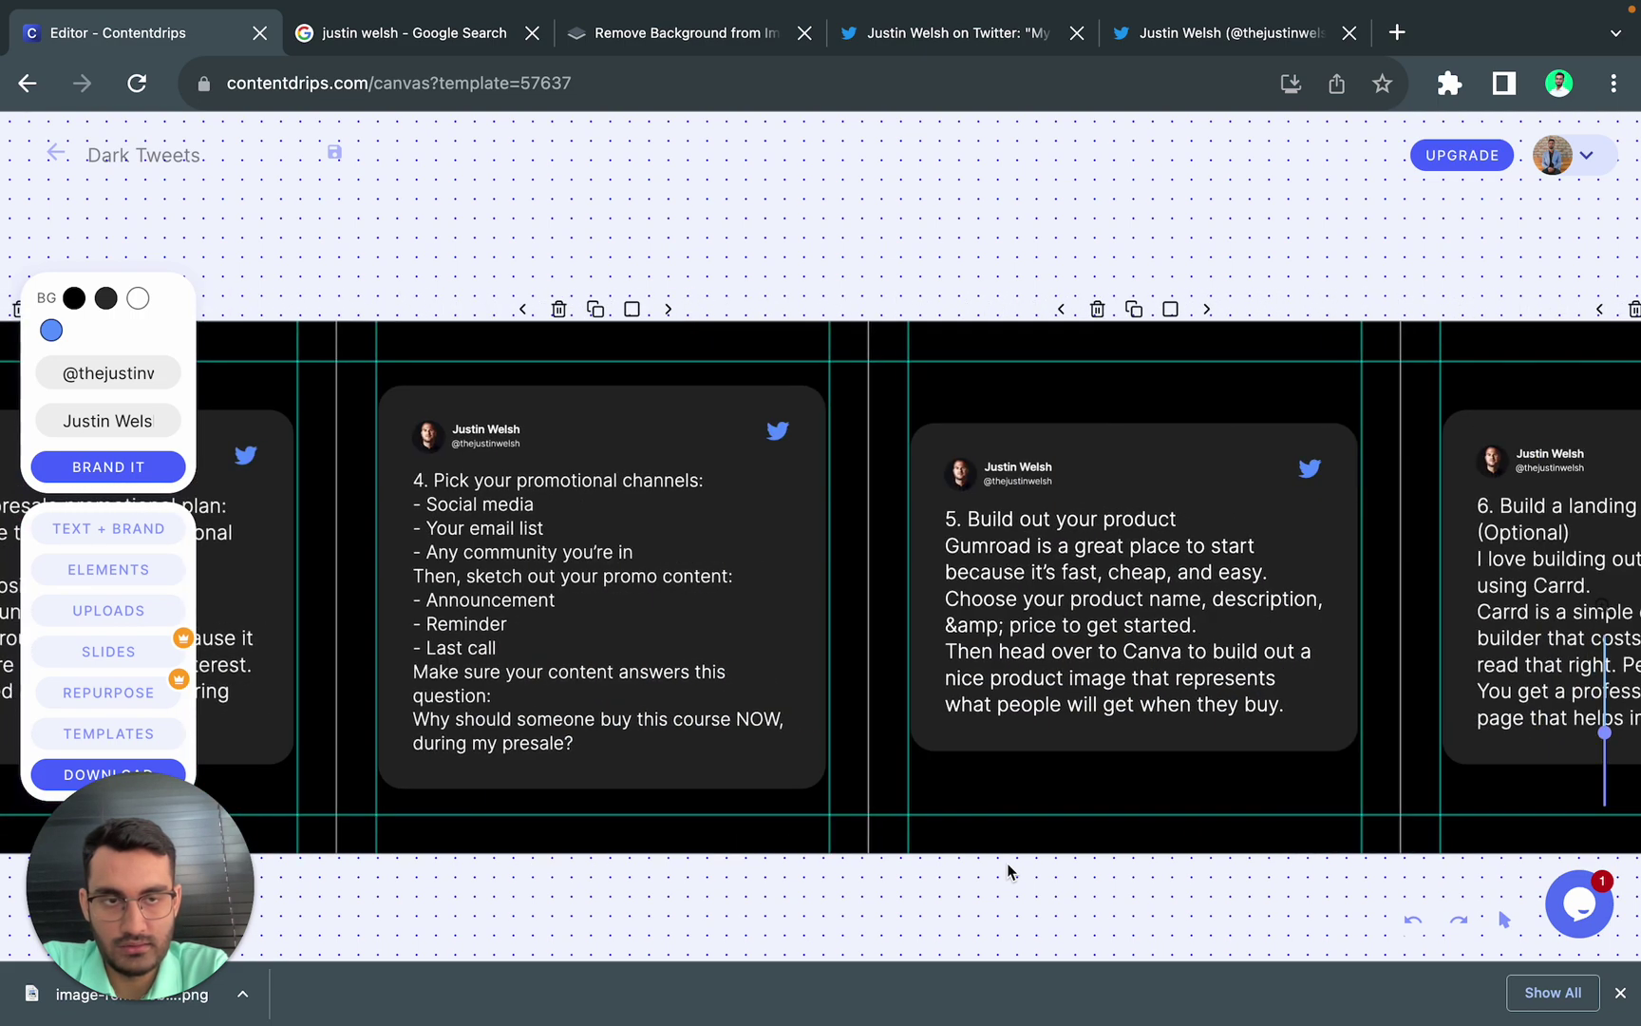
{"action": "scroll", "coordinate": [1009, 871], "scroll_direction": "right", "scroll_amount": 15}
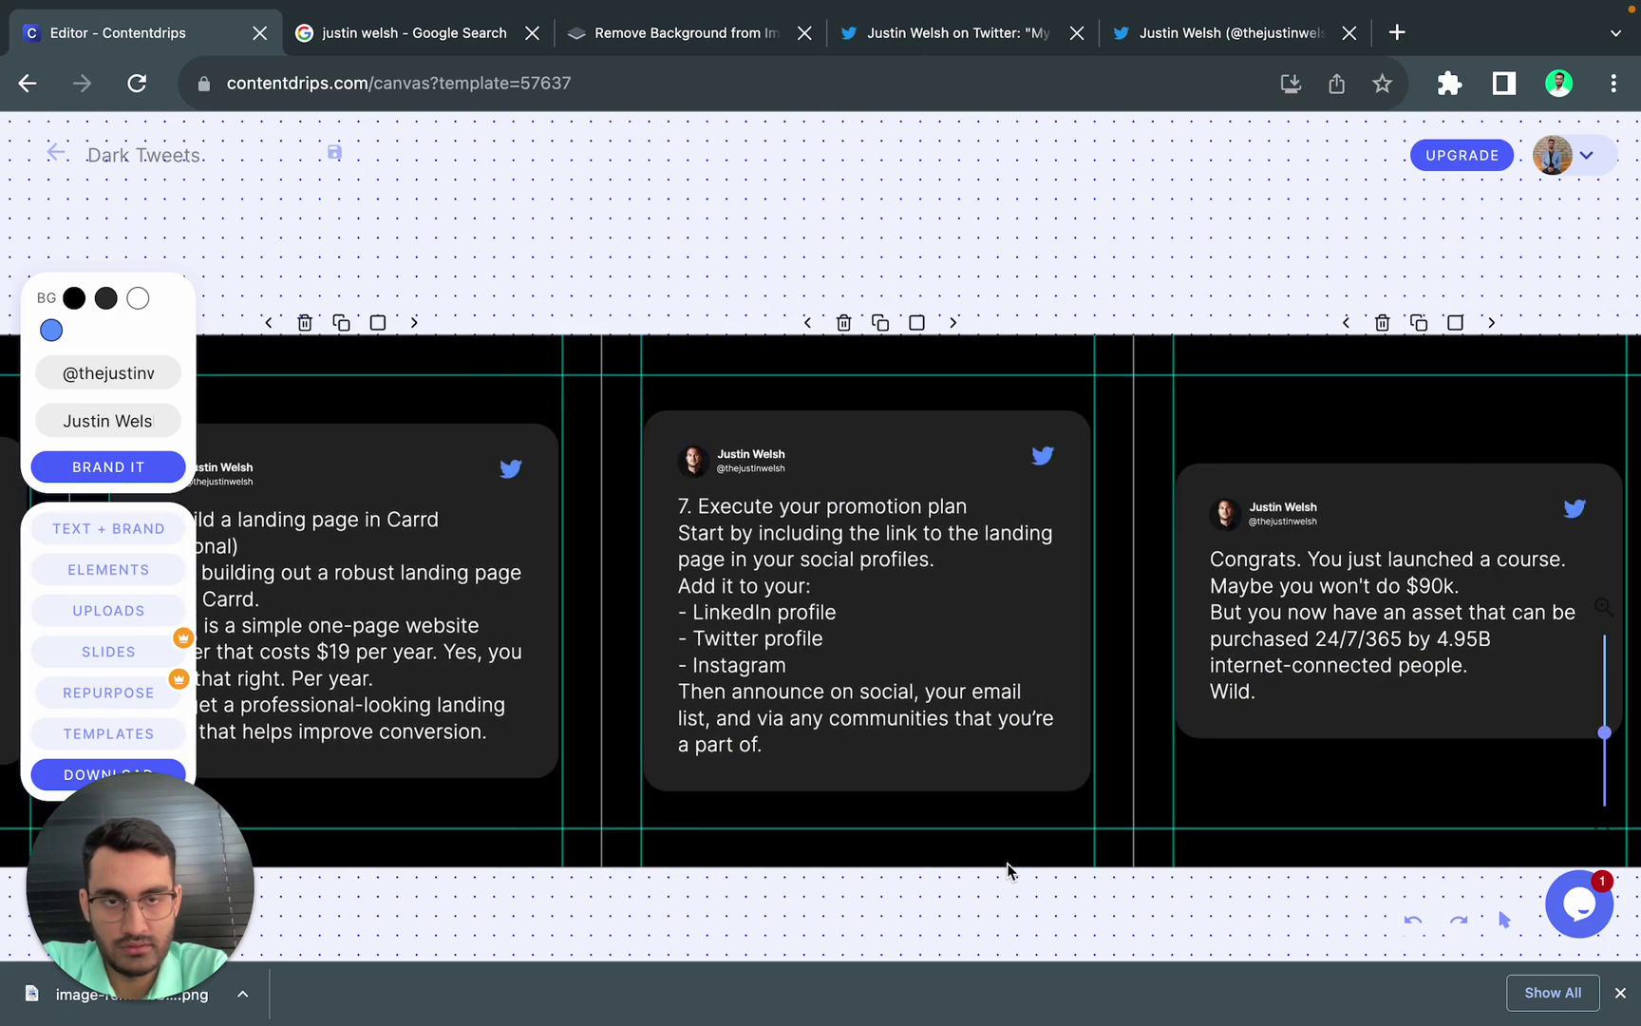
{"action": "scroll", "coordinate": [1008, 871], "scroll_direction": "right", "scroll_amount": 5}
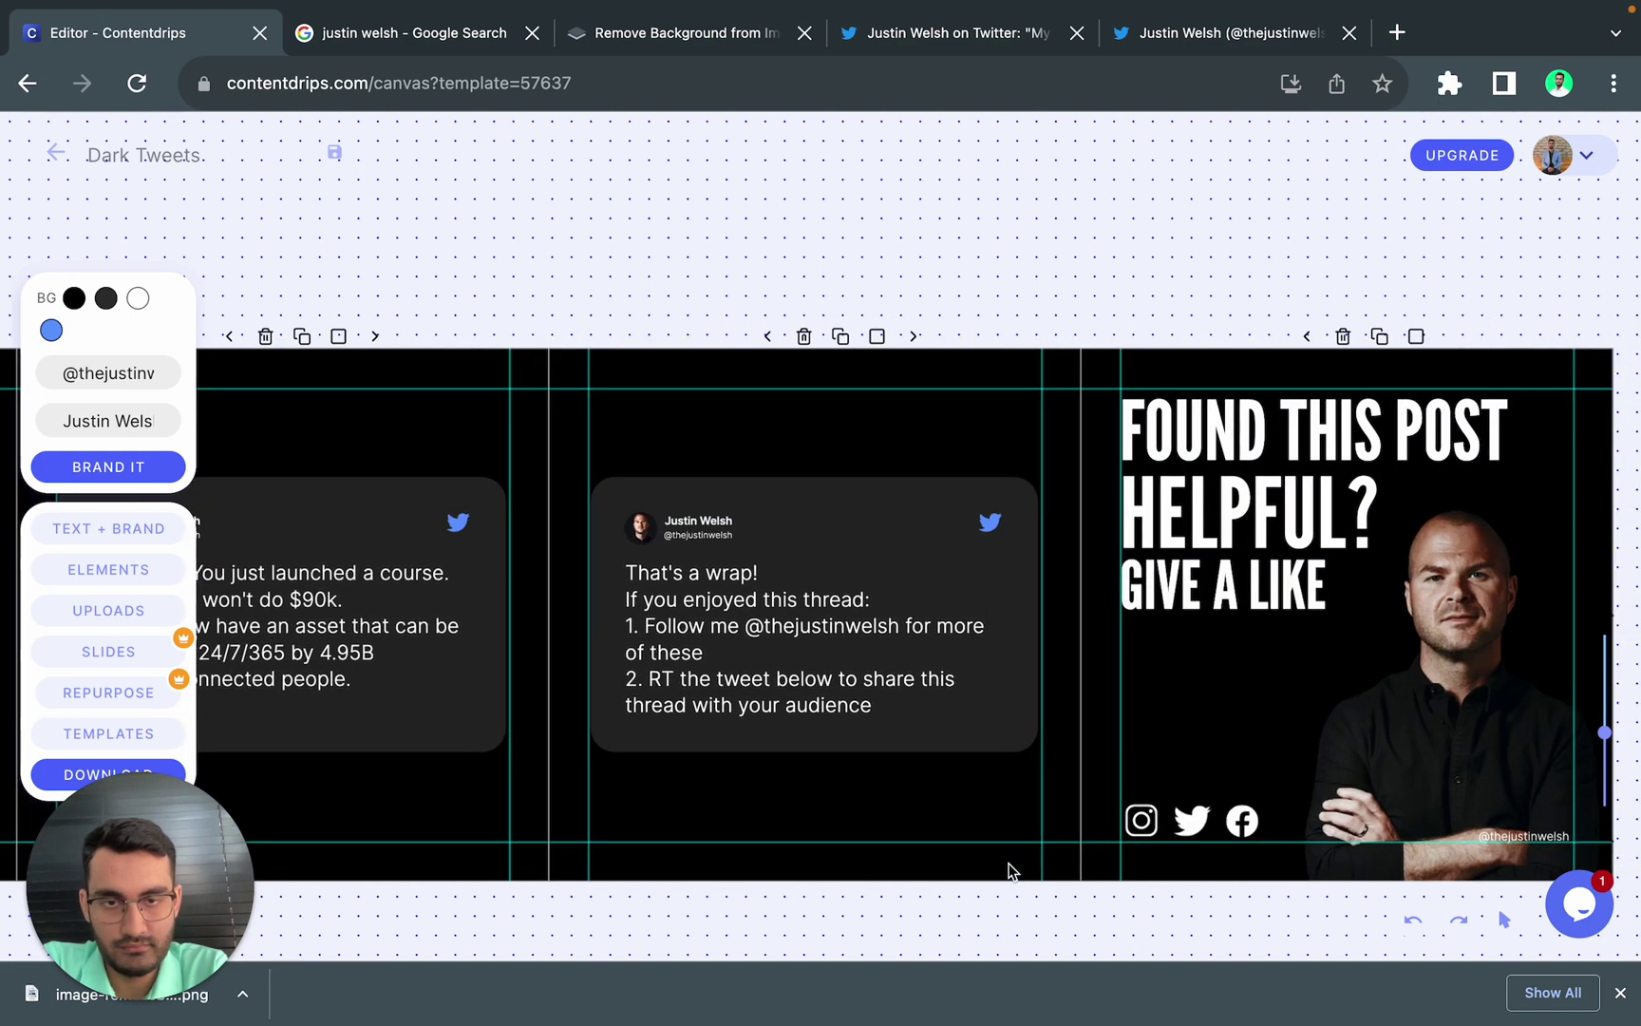
{"action": "scroll", "coordinate": [1008, 871], "scroll_direction": "right", "scroll_amount": 3}
{"action": "scroll", "coordinate": [1008, 871], "scroll_direction": "down", "scroll_amount": 5}
{"action": "scroll", "coordinate": [1009, 871], "scroll_direction": "left", "scroll_amount": 12}
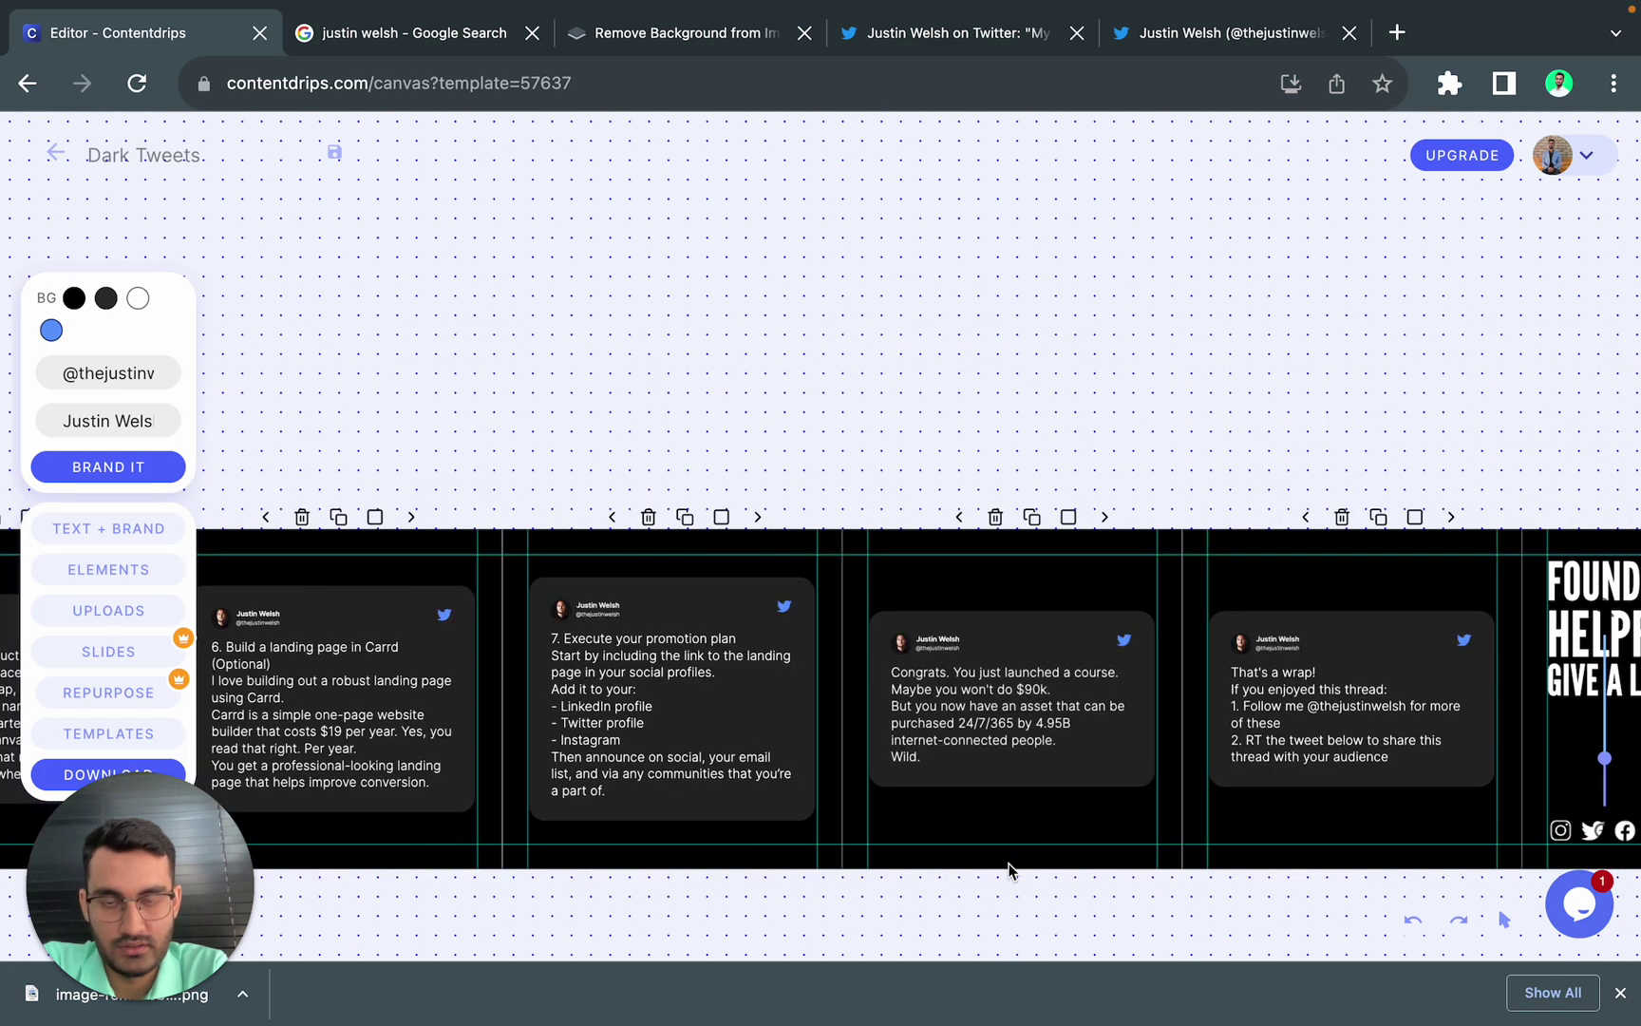
{"action": "scroll", "coordinate": [1009, 871], "scroll_direction": "down", "scroll_amount": 5}
{"action": "scroll", "coordinate": [1008, 872], "scroll_direction": "left", "scroll_amount": 12}
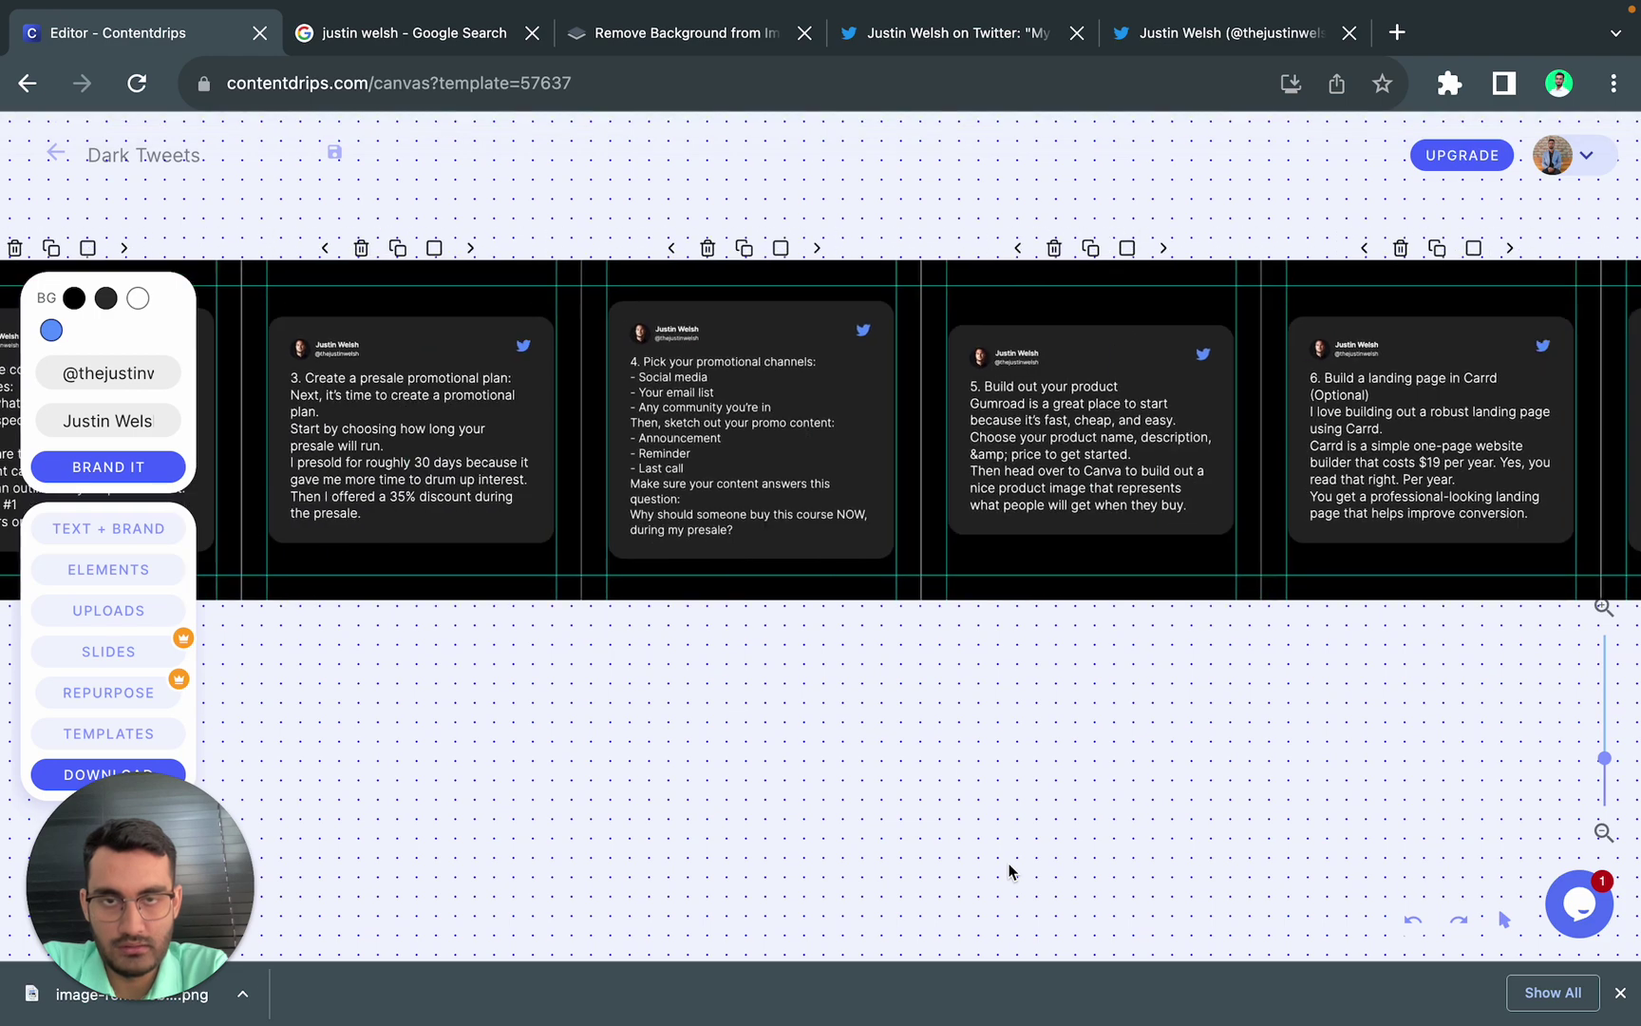
{"action": "scroll", "coordinate": [703, 685], "scroll_direction": "up", "scroll_amount": 3}
{"action": "scroll", "coordinate": [703, 685], "scroll_direction": "left", "scroll_amount": 10}
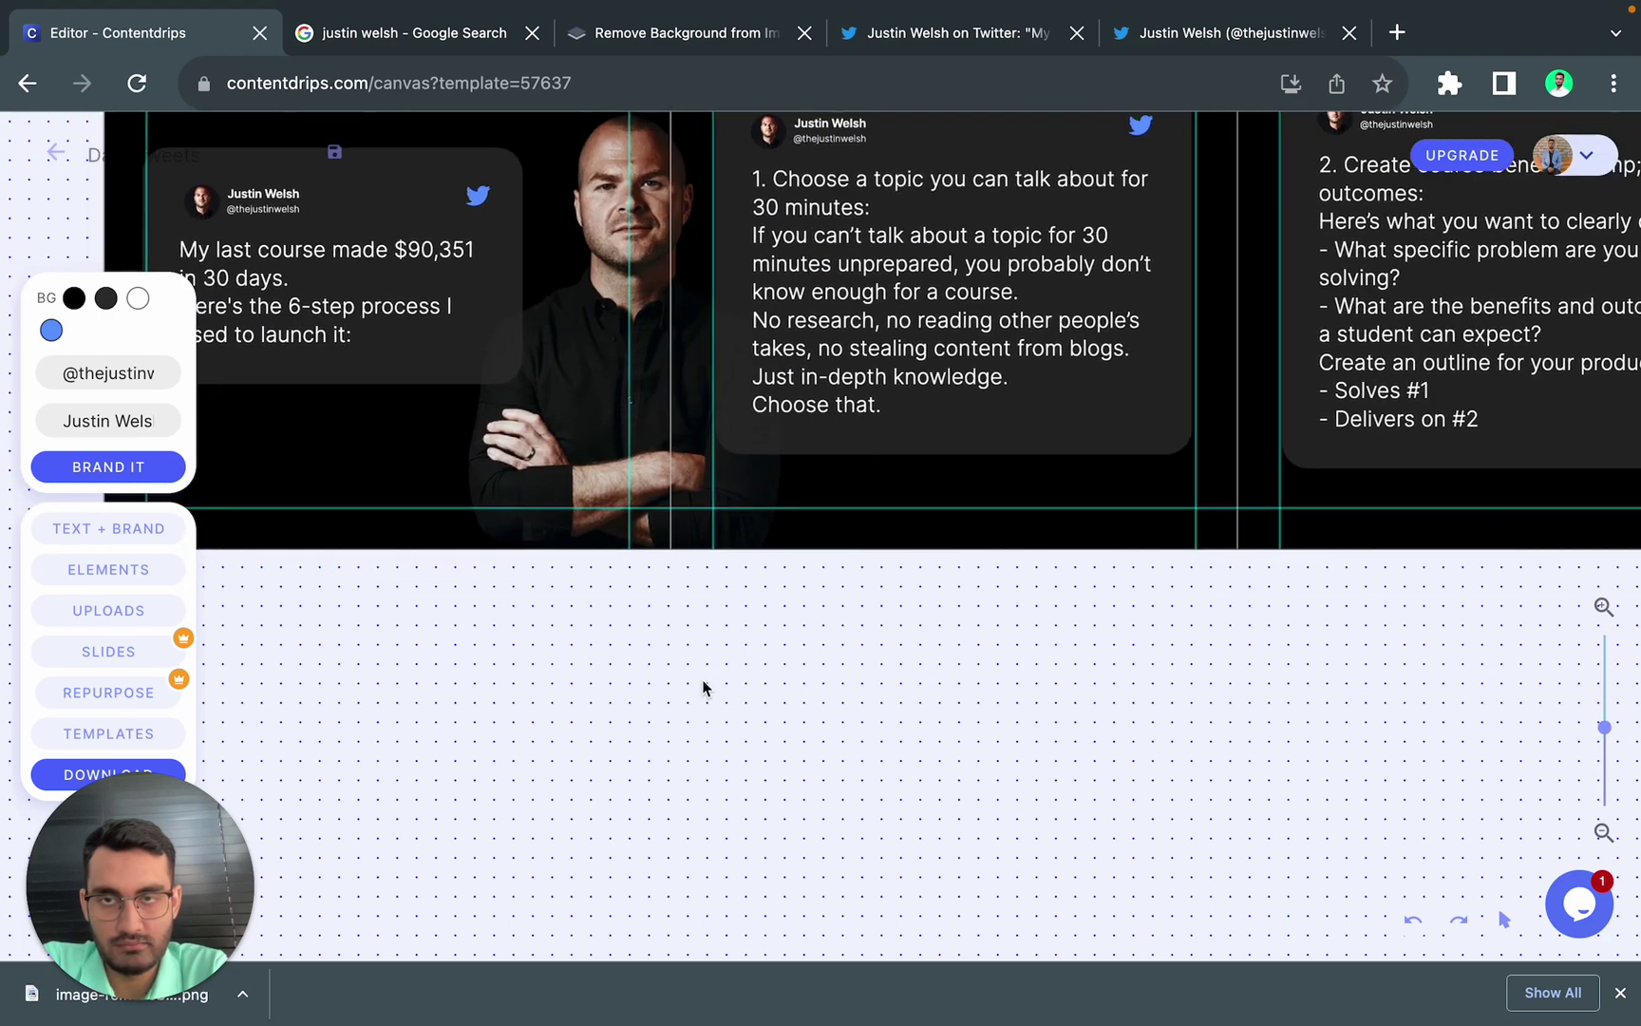
{"action": "scroll", "coordinate": [705, 688], "scroll_direction": "up", "scroll_amount": 1}
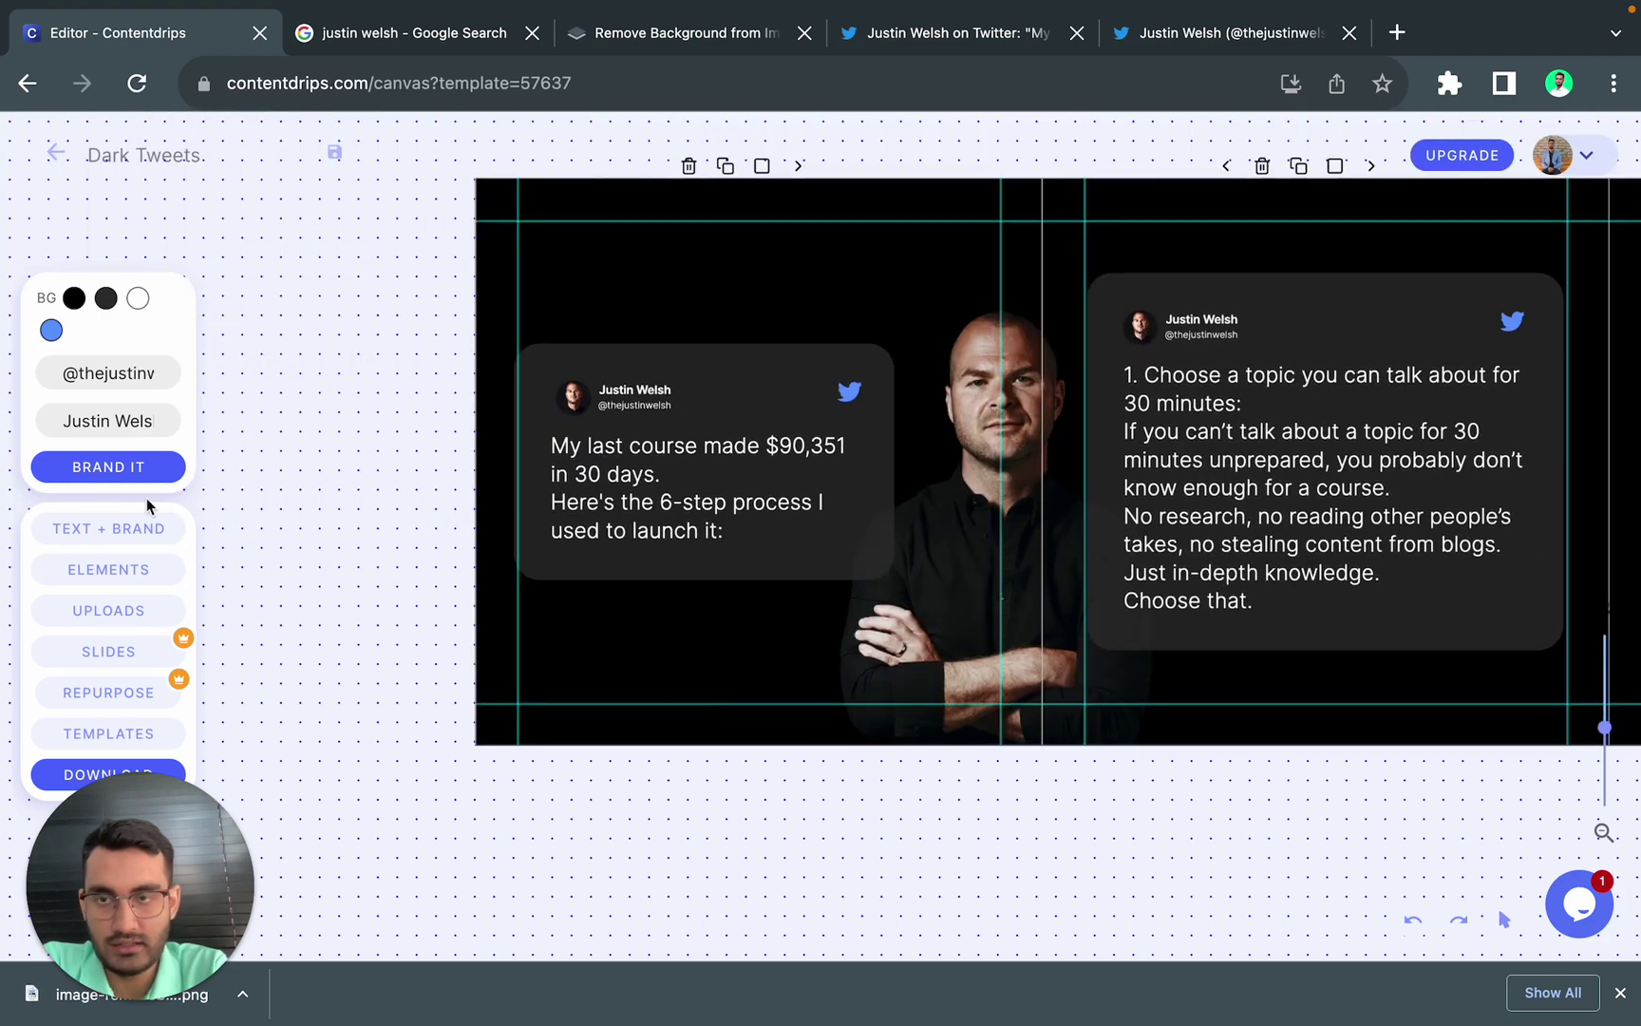
Step: Add the black rounded "Swipe Left" badge from the swipe icons in the Elements Library below the first slide's tweet card
{"action": "left_click", "coordinate": [128, 578]}
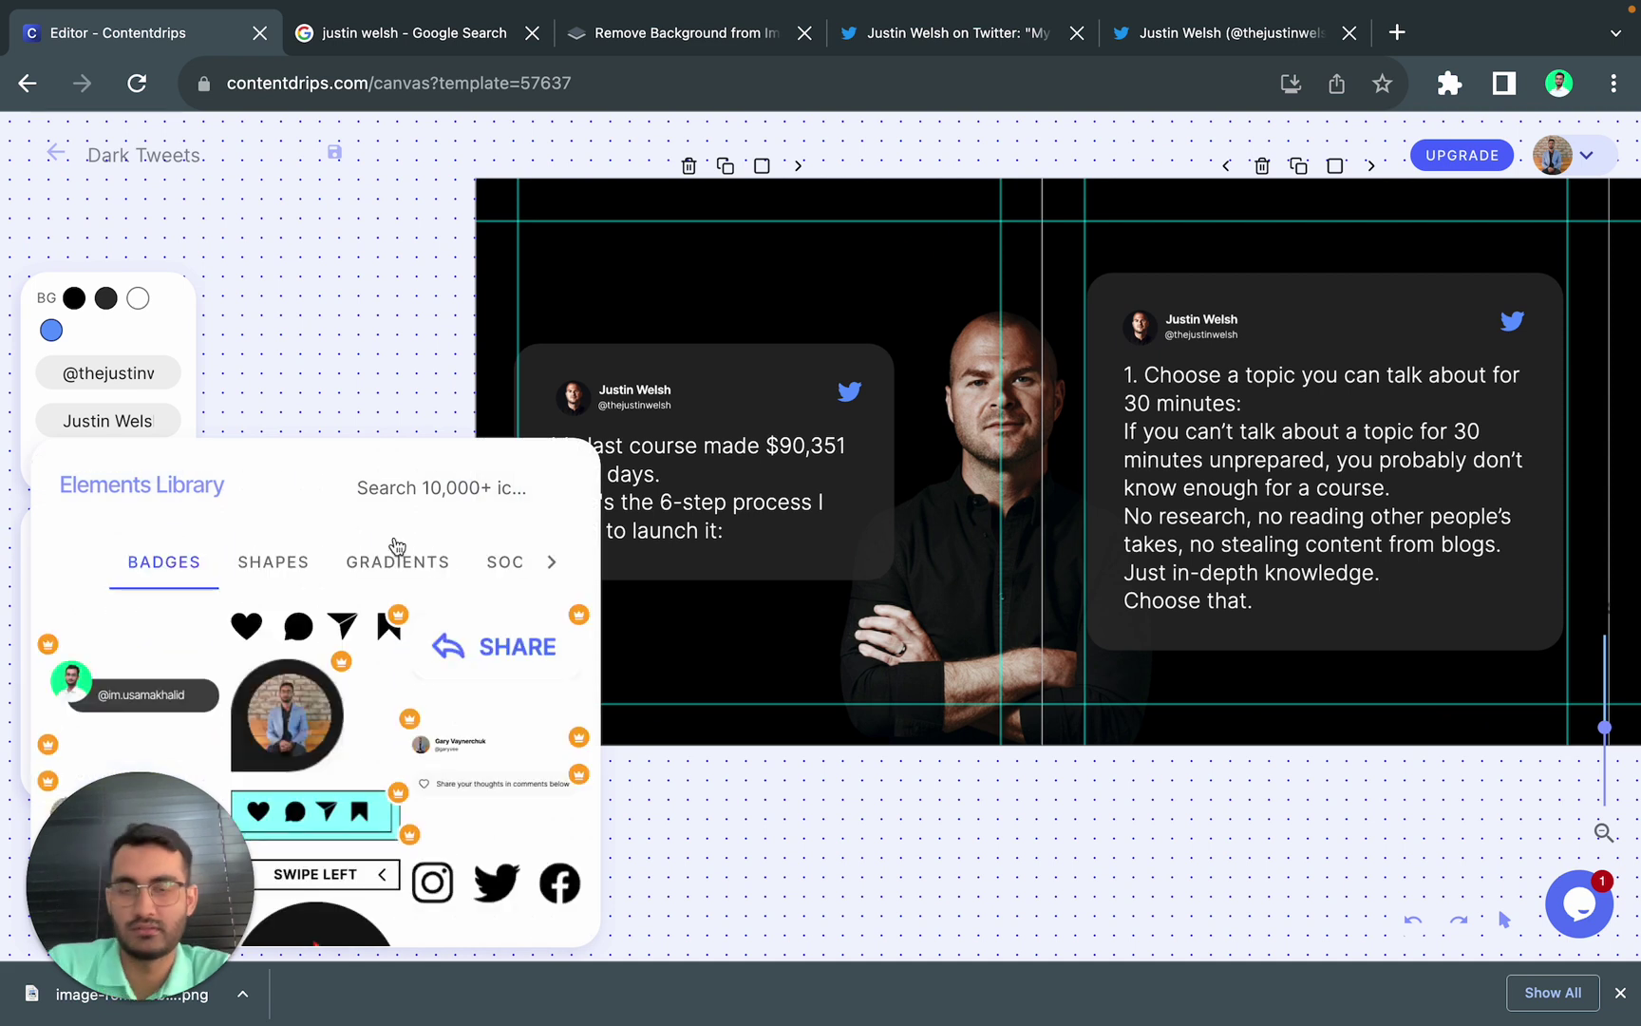
{"action": "left_click", "coordinate": [399, 558]}
{"action": "left_click", "coordinate": [434, 563]}
{"action": "left_click", "coordinate": [448, 564]}
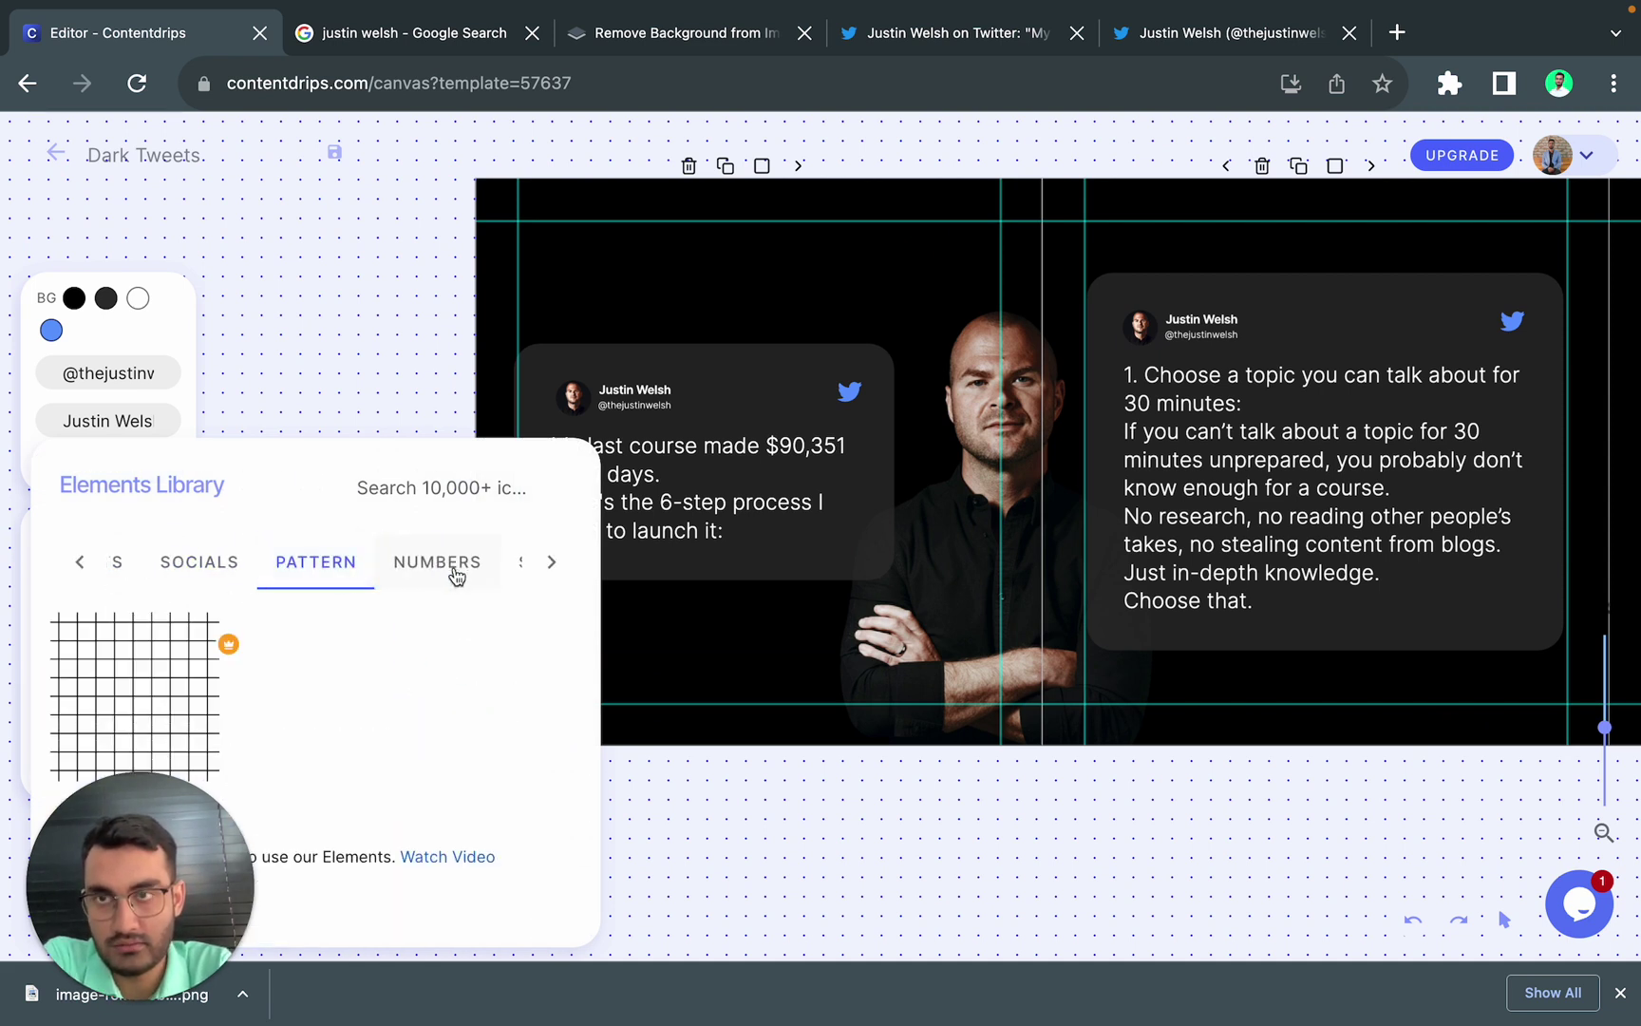
{"action": "left_click", "coordinate": [455, 570]}
{"action": "left_click", "coordinate": [455, 572]}
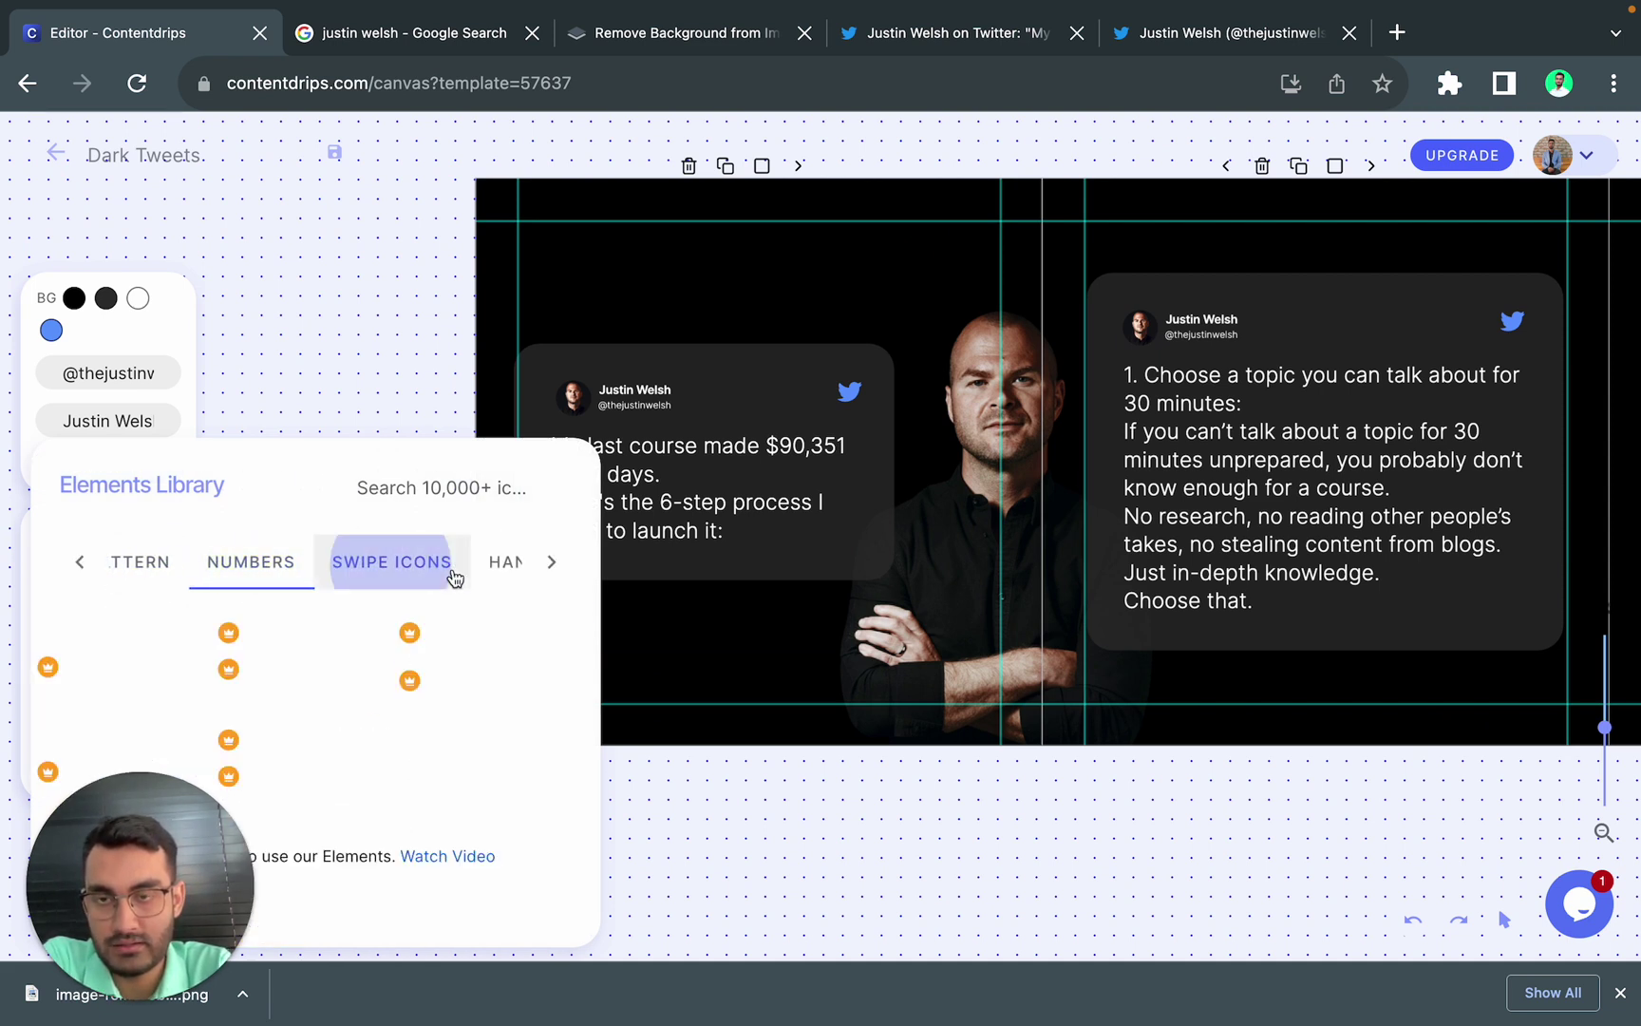
{"action": "scroll", "coordinate": [350, 696], "scroll_direction": "down", "scroll_amount": 4}
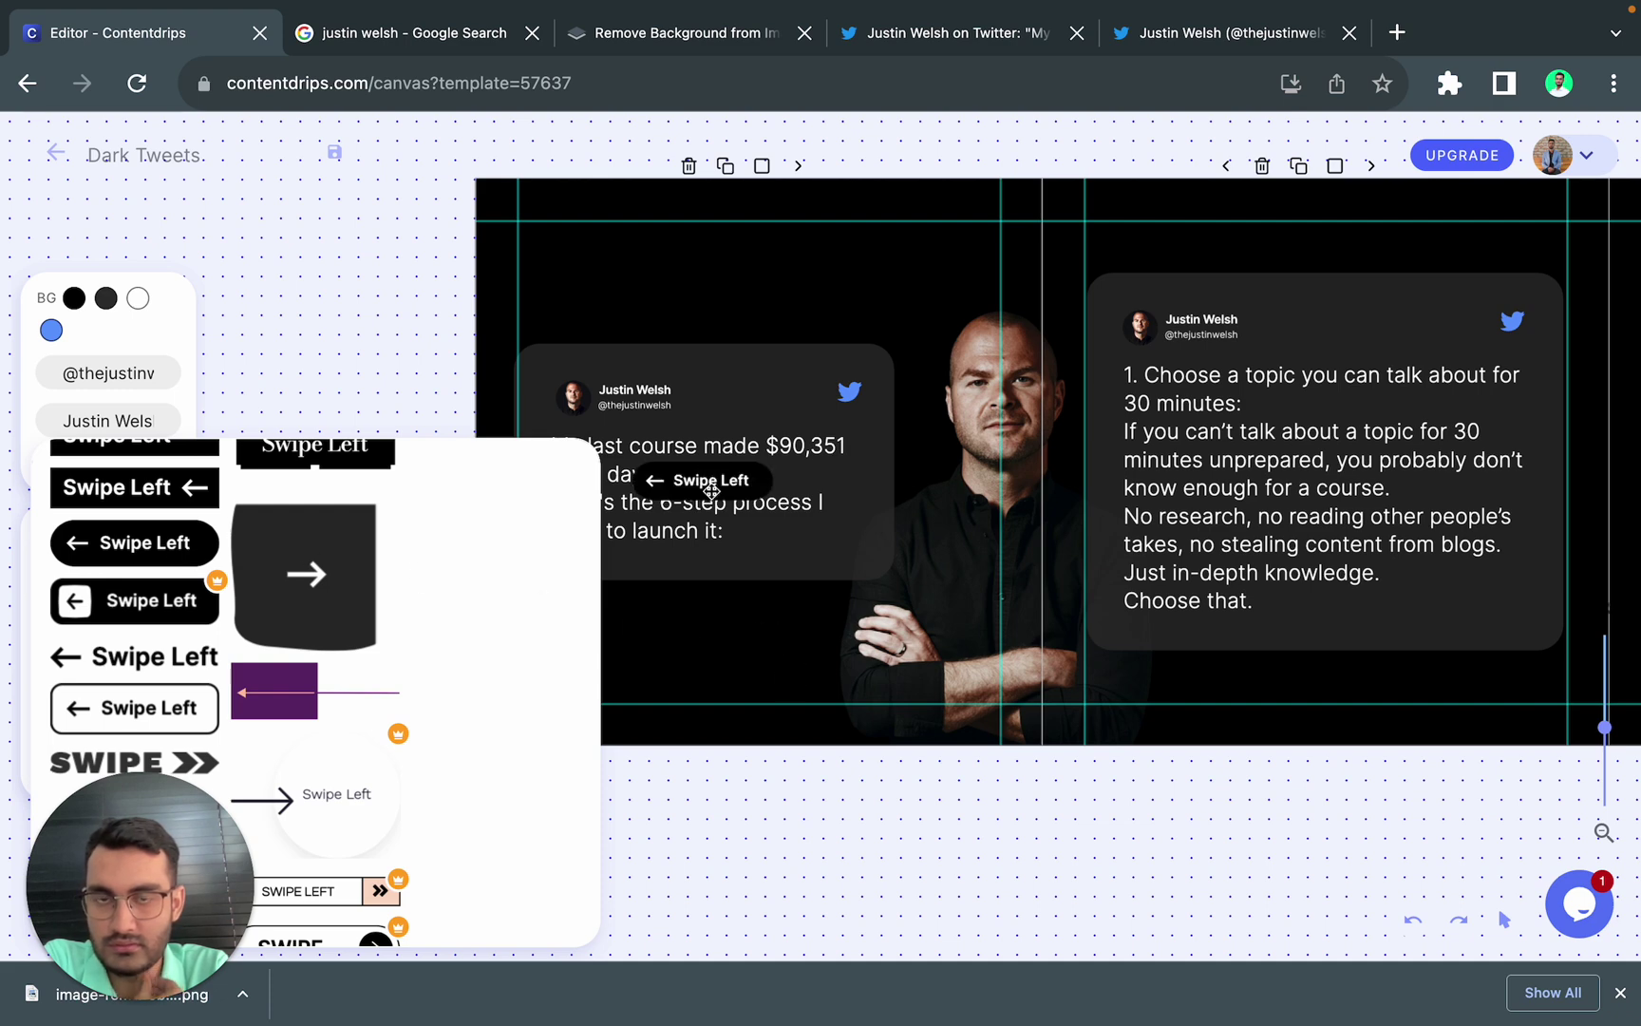
{"action": "left_click_drag", "start_coordinate": [711, 489], "coordinate": [642, 635]}
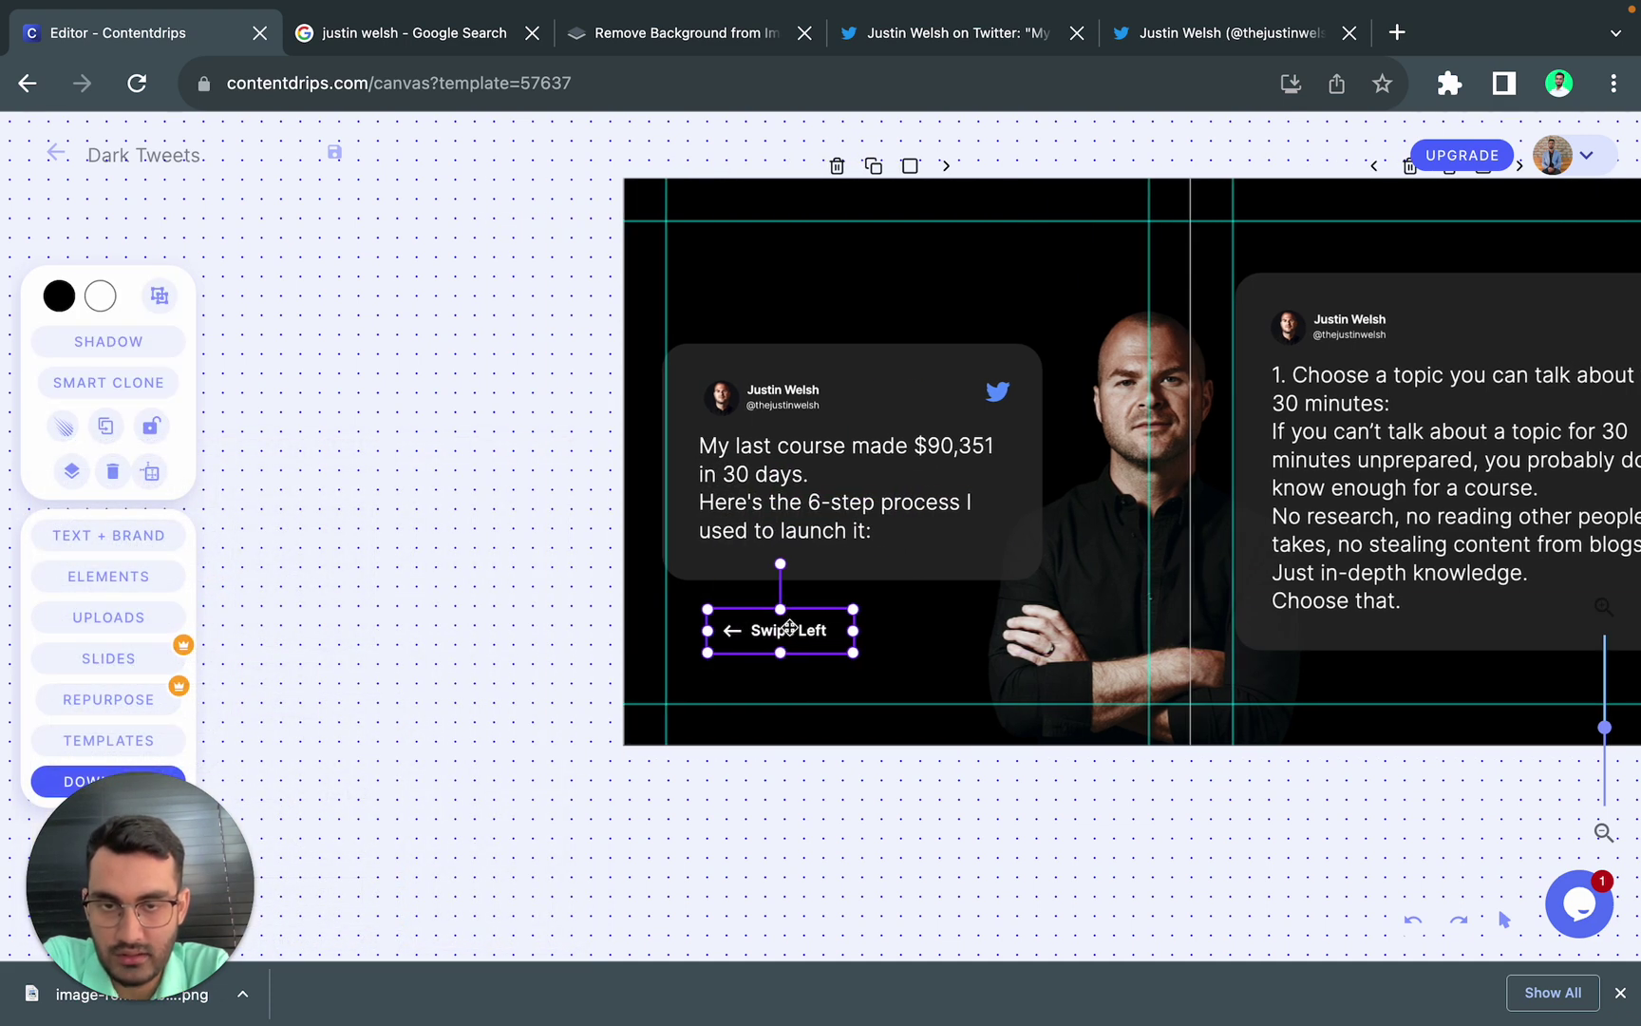
{"action": "left_click_drag", "start_coordinate": [789, 627], "coordinate": [752, 617]}
Step: Recolour the "Swipe Left" badge's black background to the dark grey brand swatch and move it down to the first slide's lower margin
{"action": "scroll", "coordinate": [752, 614], "scroll_direction": "up", "scroll_amount": 5}
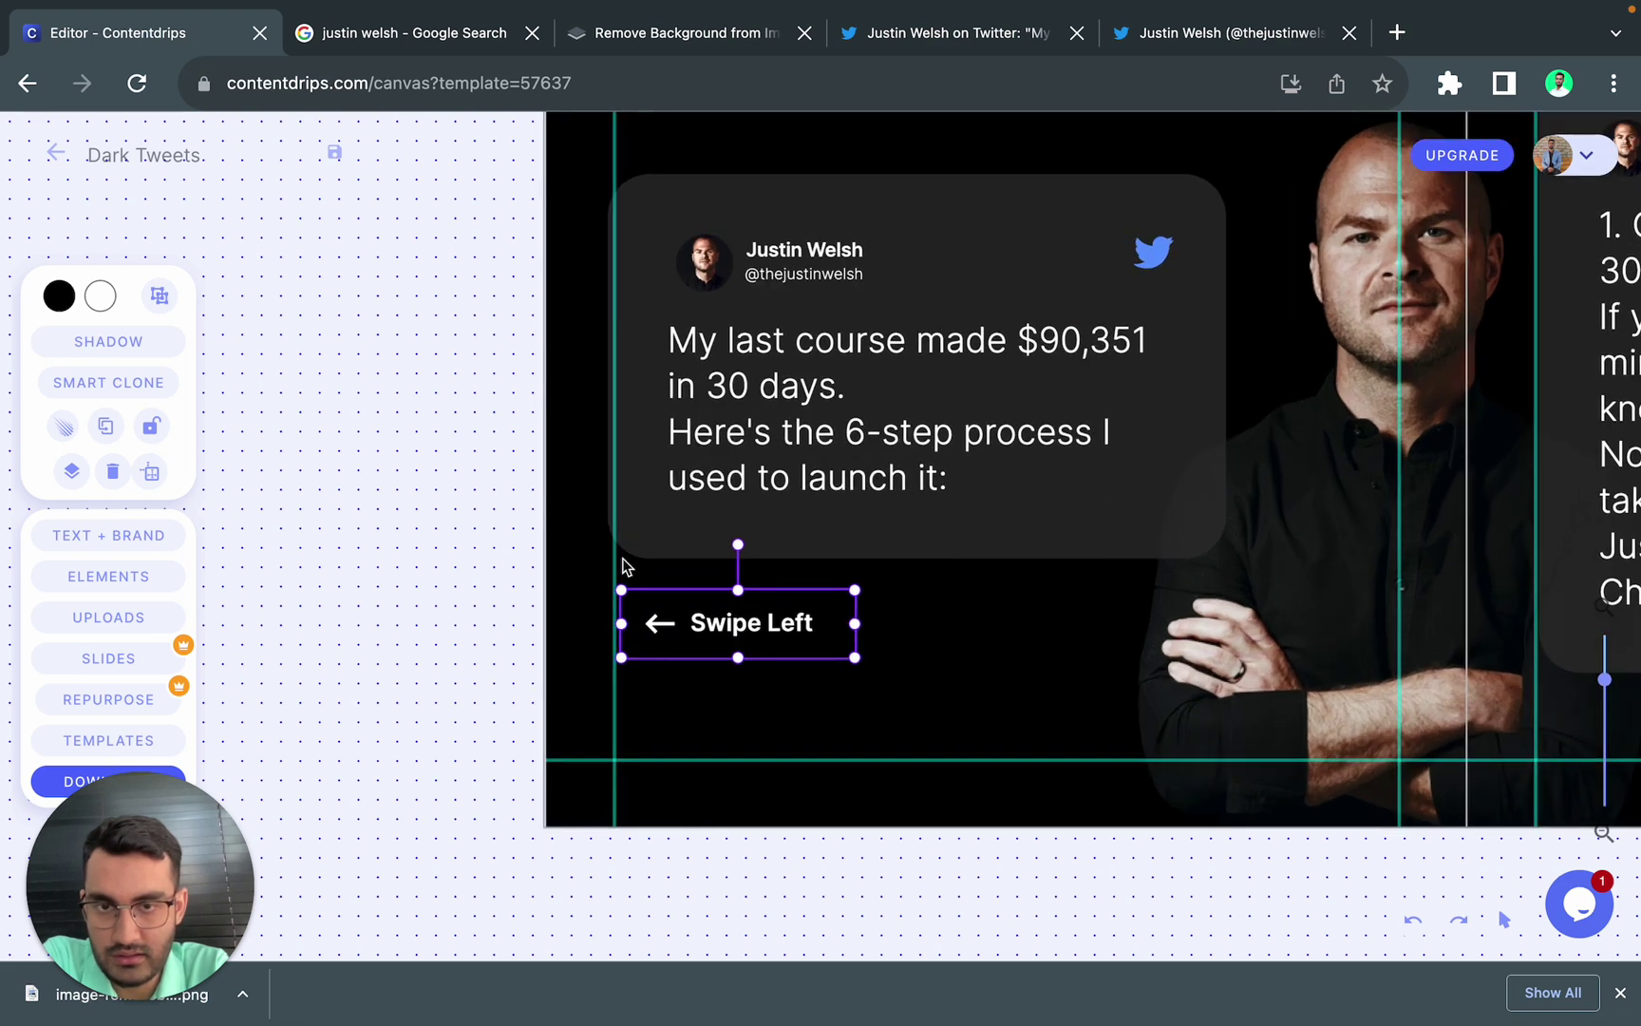
{"action": "left_click", "coordinate": [58, 298]}
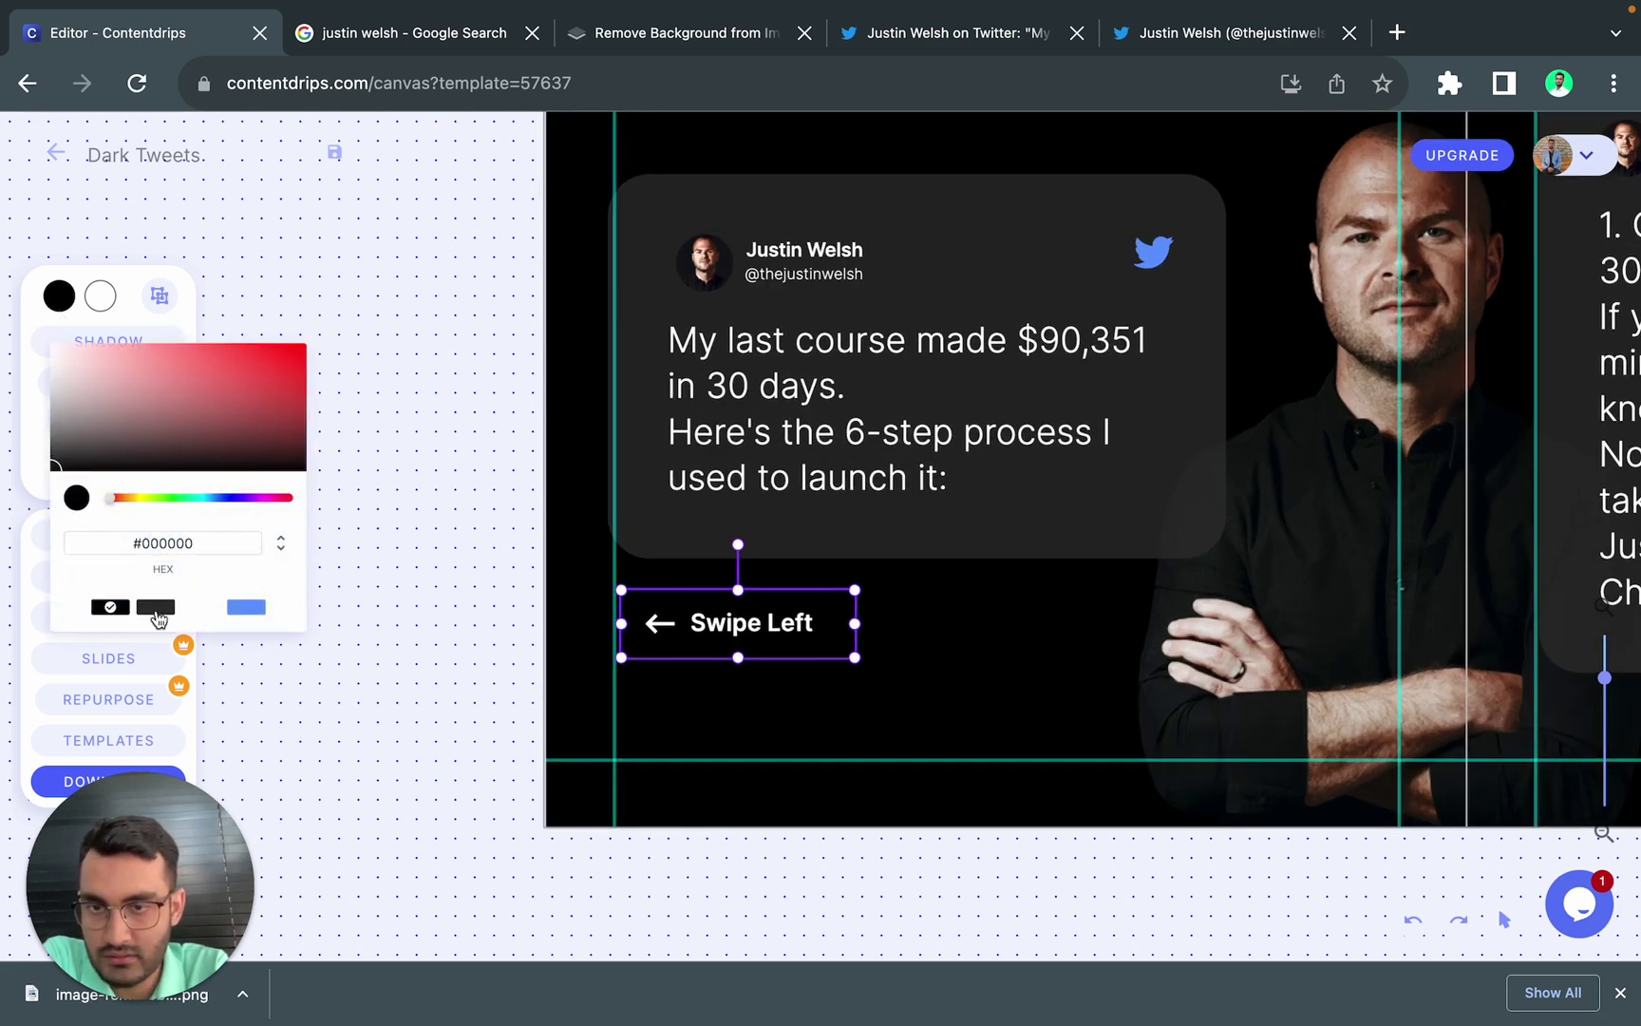
{"action": "left_click", "coordinate": [156, 609]}
{"action": "left_click", "coordinate": [1008, 719]}
{"action": "left_click_drag", "start_coordinate": [777, 623], "coordinate": [772, 724]}
{"action": "left_click", "coordinate": [899, 662]}
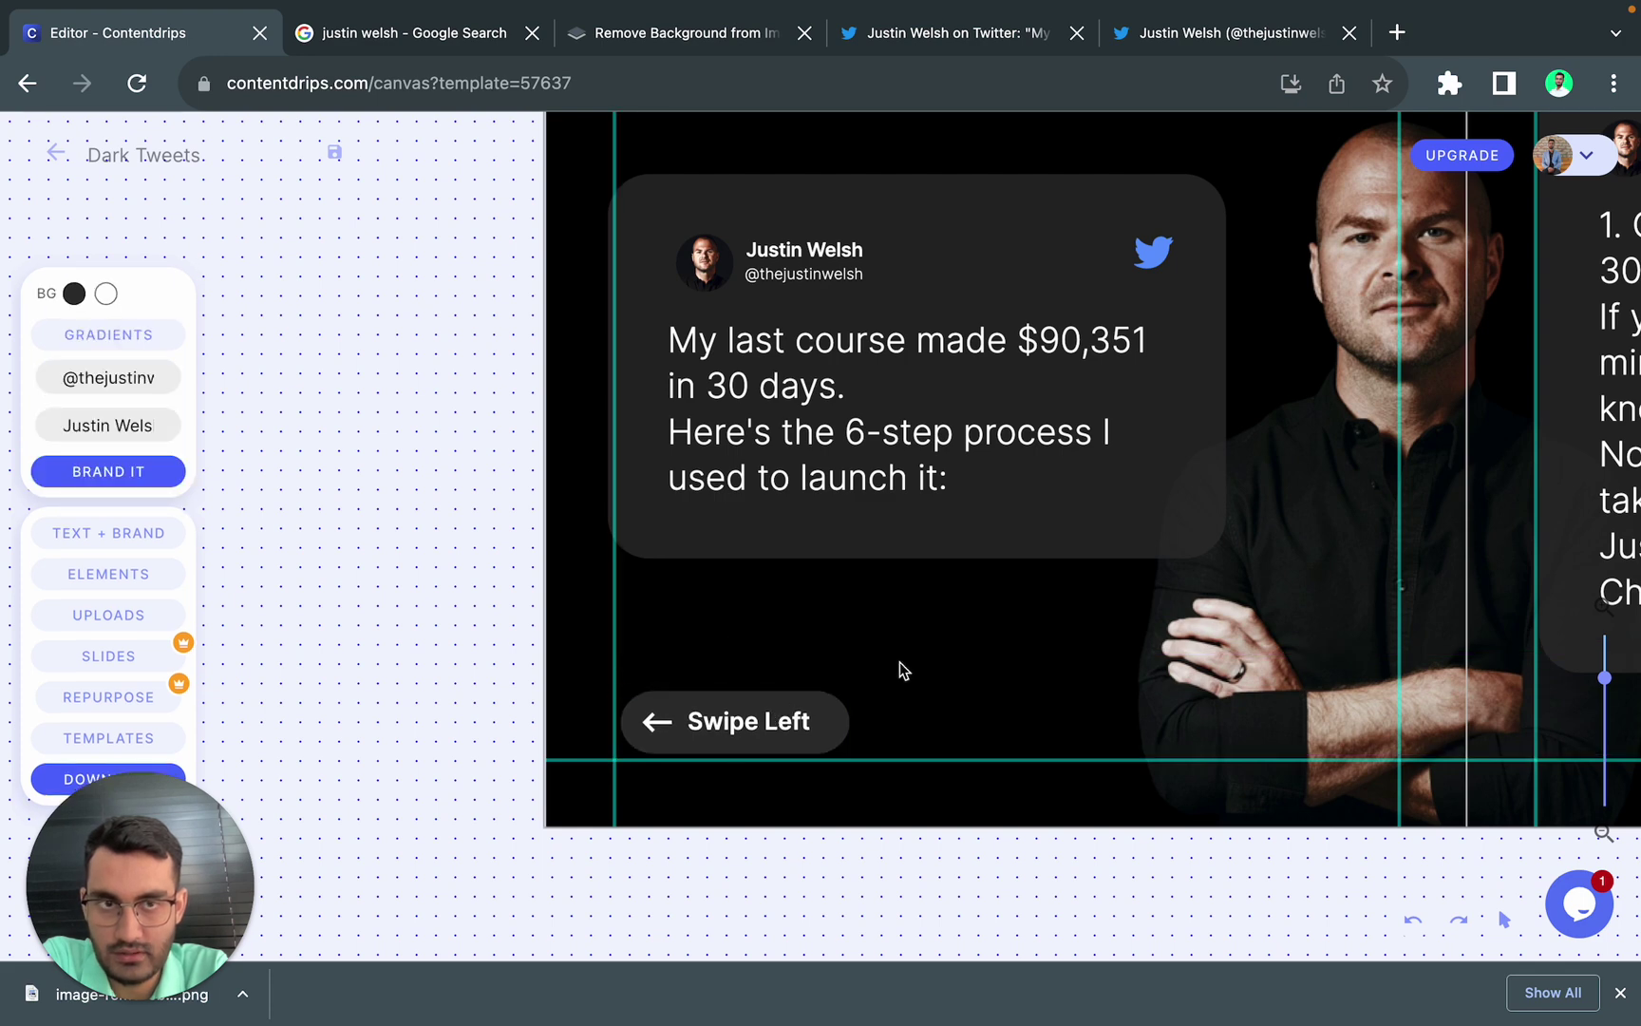
Step: Turn off the grid lines on the carousel slides
{"action": "scroll", "coordinate": [899, 662], "scroll_direction": "down", "scroll_amount": 3}
{"action": "scroll", "coordinate": [898, 663], "scroll_direction": "right", "scroll_amount": 2}
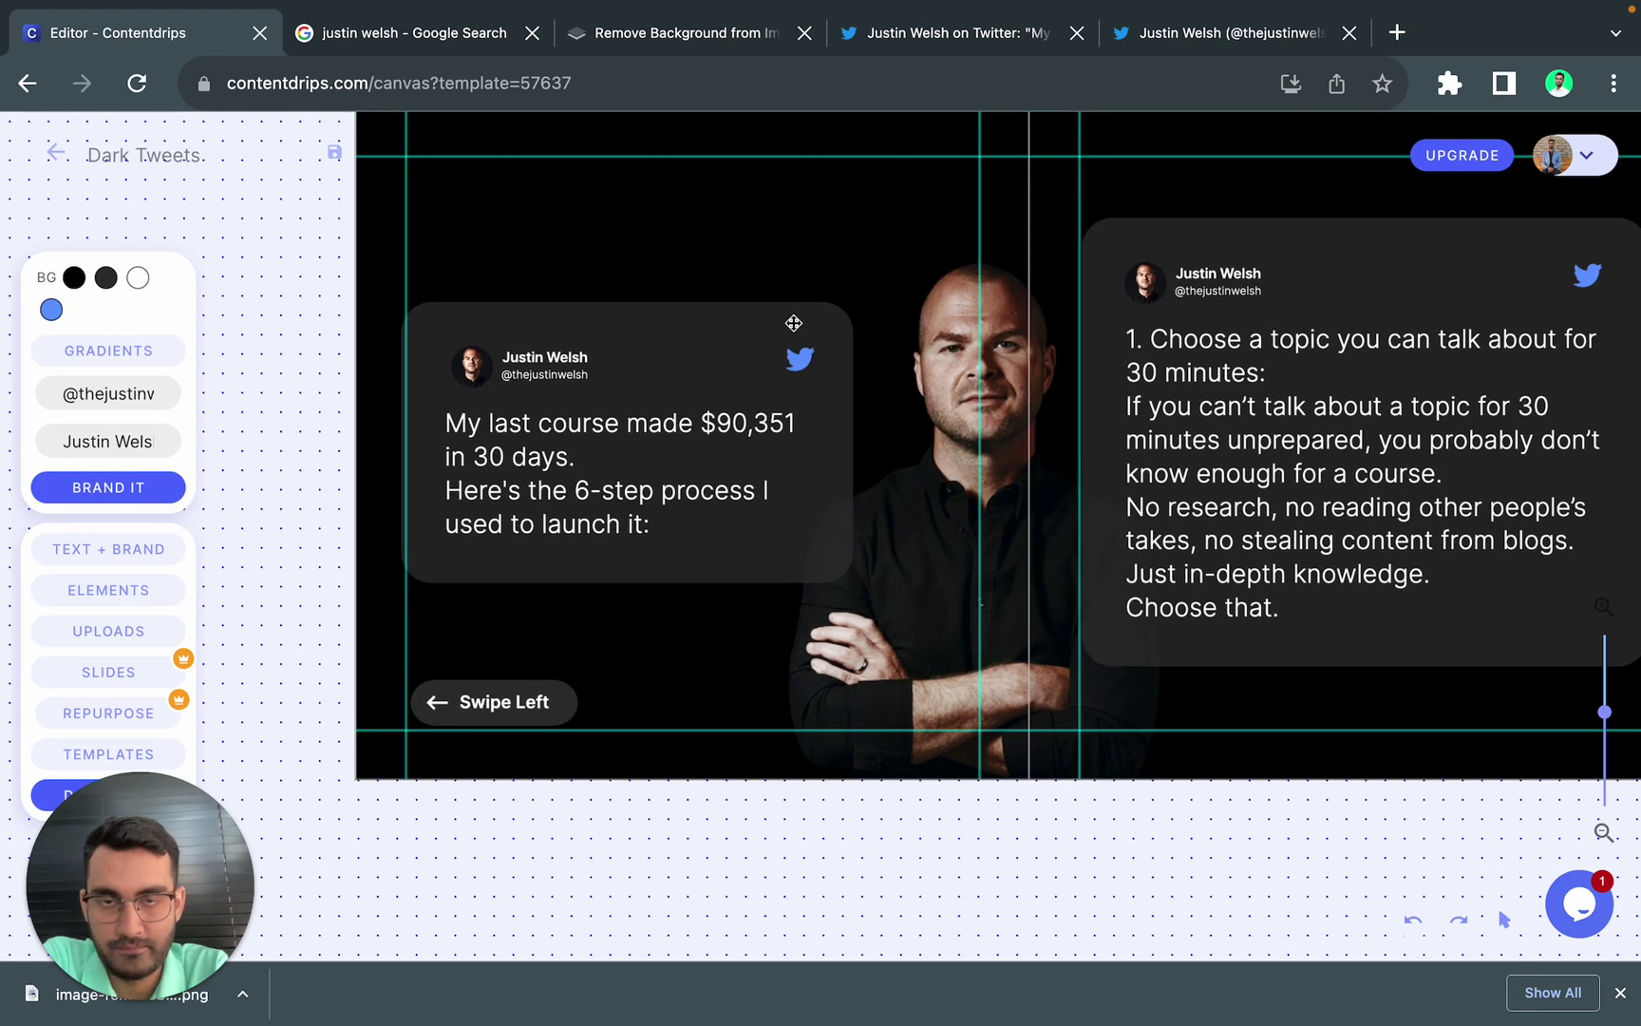
{"action": "scroll", "coordinate": [793, 323], "scroll_direction": "down", "scroll_amount": 3}
{"action": "left_click", "coordinate": [114, 680]}
{"action": "left_click", "coordinate": [193, 501]}
{"action": "scroll", "coordinate": [931, 613], "scroll_direction": "up", "scroll_amount": 1}
{"action": "scroll", "coordinate": [927, 616], "scroll_direction": "up", "scroll_amount": 3}
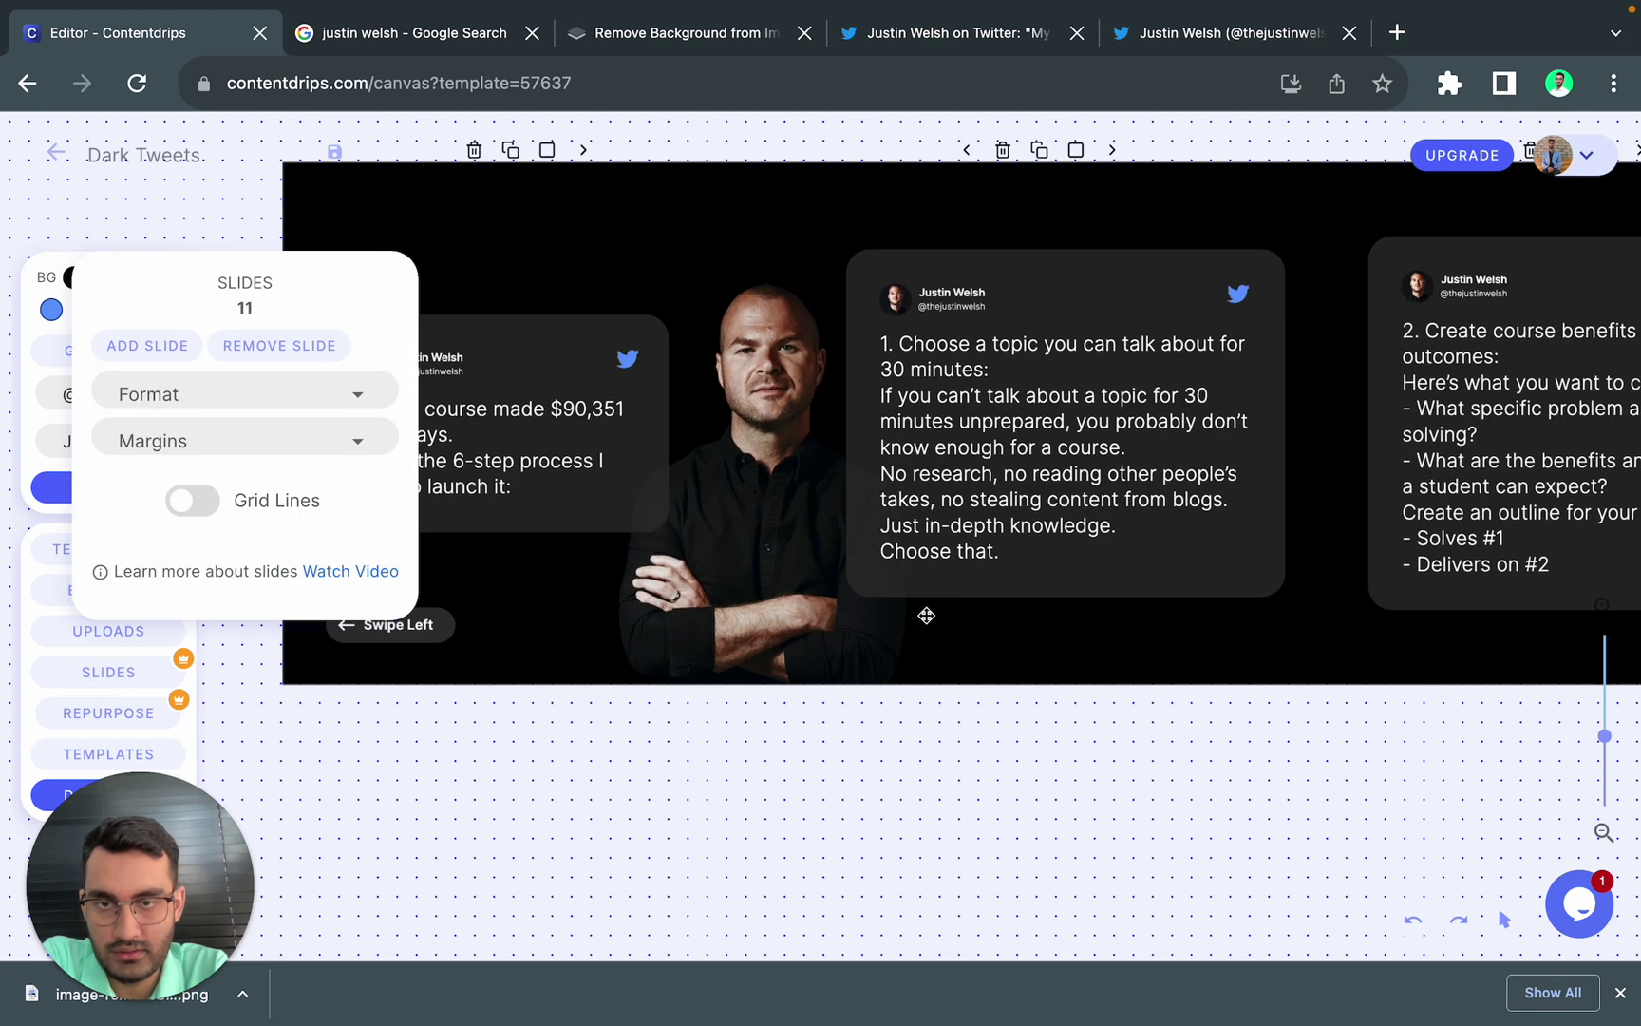
{"action": "scroll", "coordinate": [926, 616], "scroll_direction": "left", "scroll_amount": 2}
{"action": "scroll", "coordinate": [926, 615], "scroll_direction": "up", "scroll_amount": 1}
{"action": "scroll", "coordinate": [926, 616], "scroll_direction": "down", "scroll_amount": 1}
{"action": "left_click", "coordinate": [527, 367]}
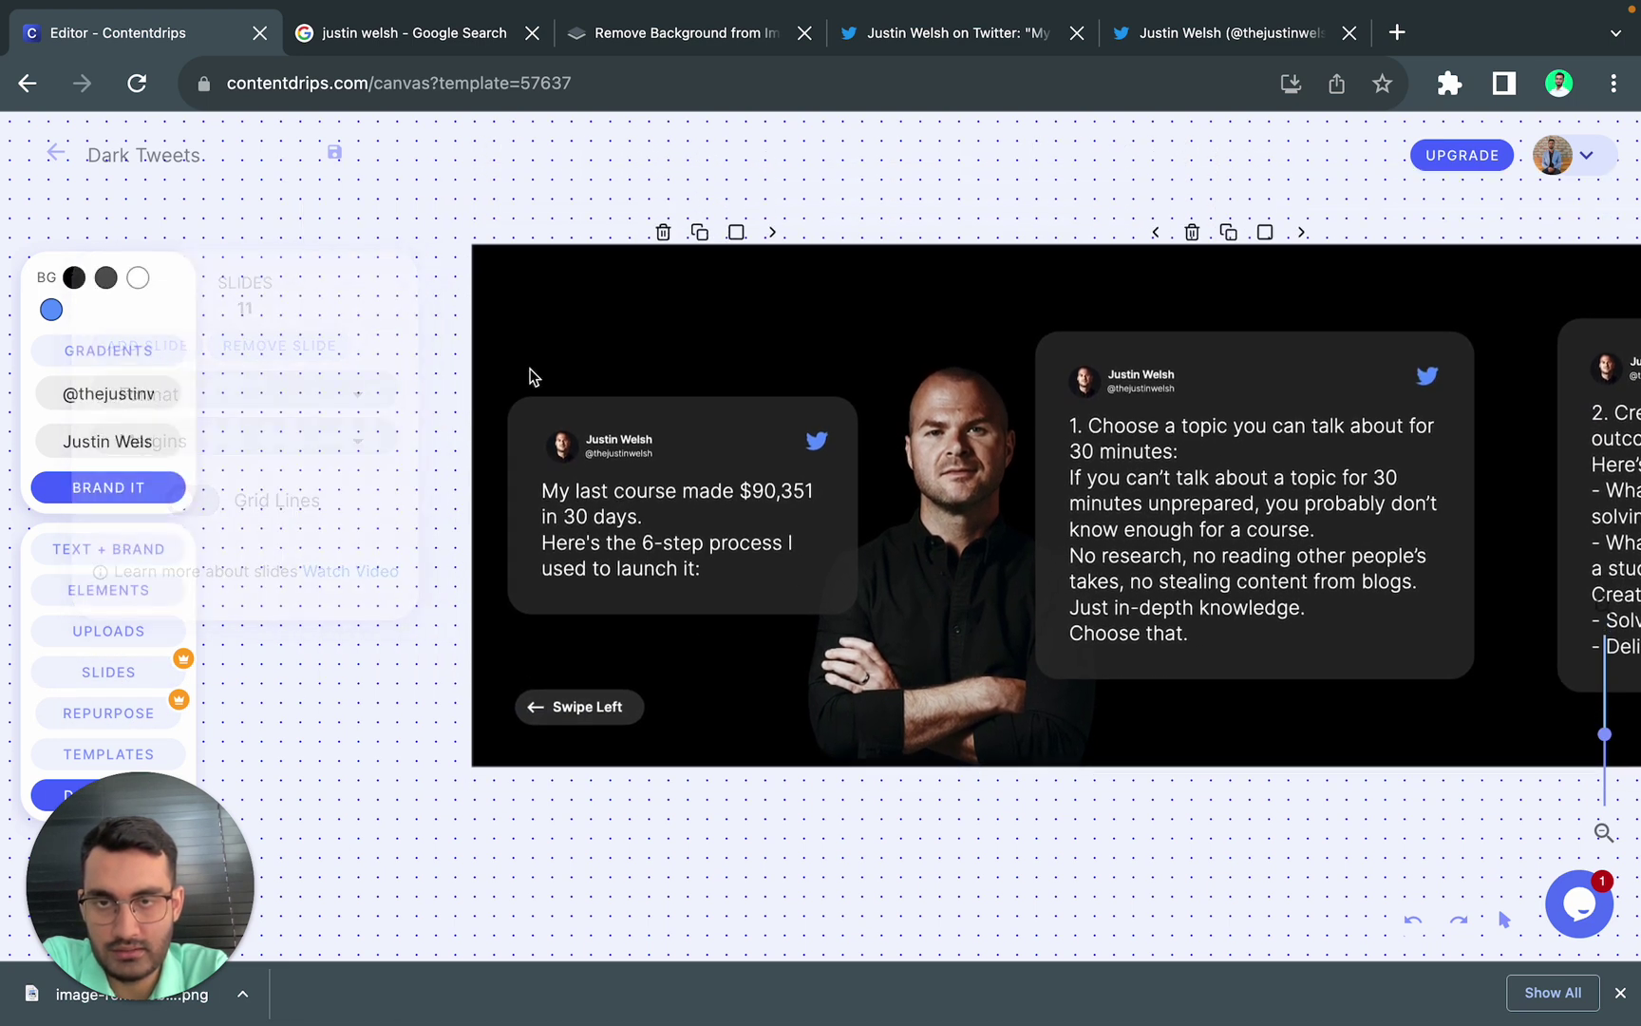
Step: Select the first slide's tweet card with all its contents and move it up level with the second slide's card top
{"action": "left_click_drag", "start_coordinate": [479, 353], "coordinate": [817, 508]}
{"action": "left_click", "coordinate": [525, 283]}
{"action": "left_click_drag", "start_coordinate": [534, 343], "coordinate": [630, 565]}
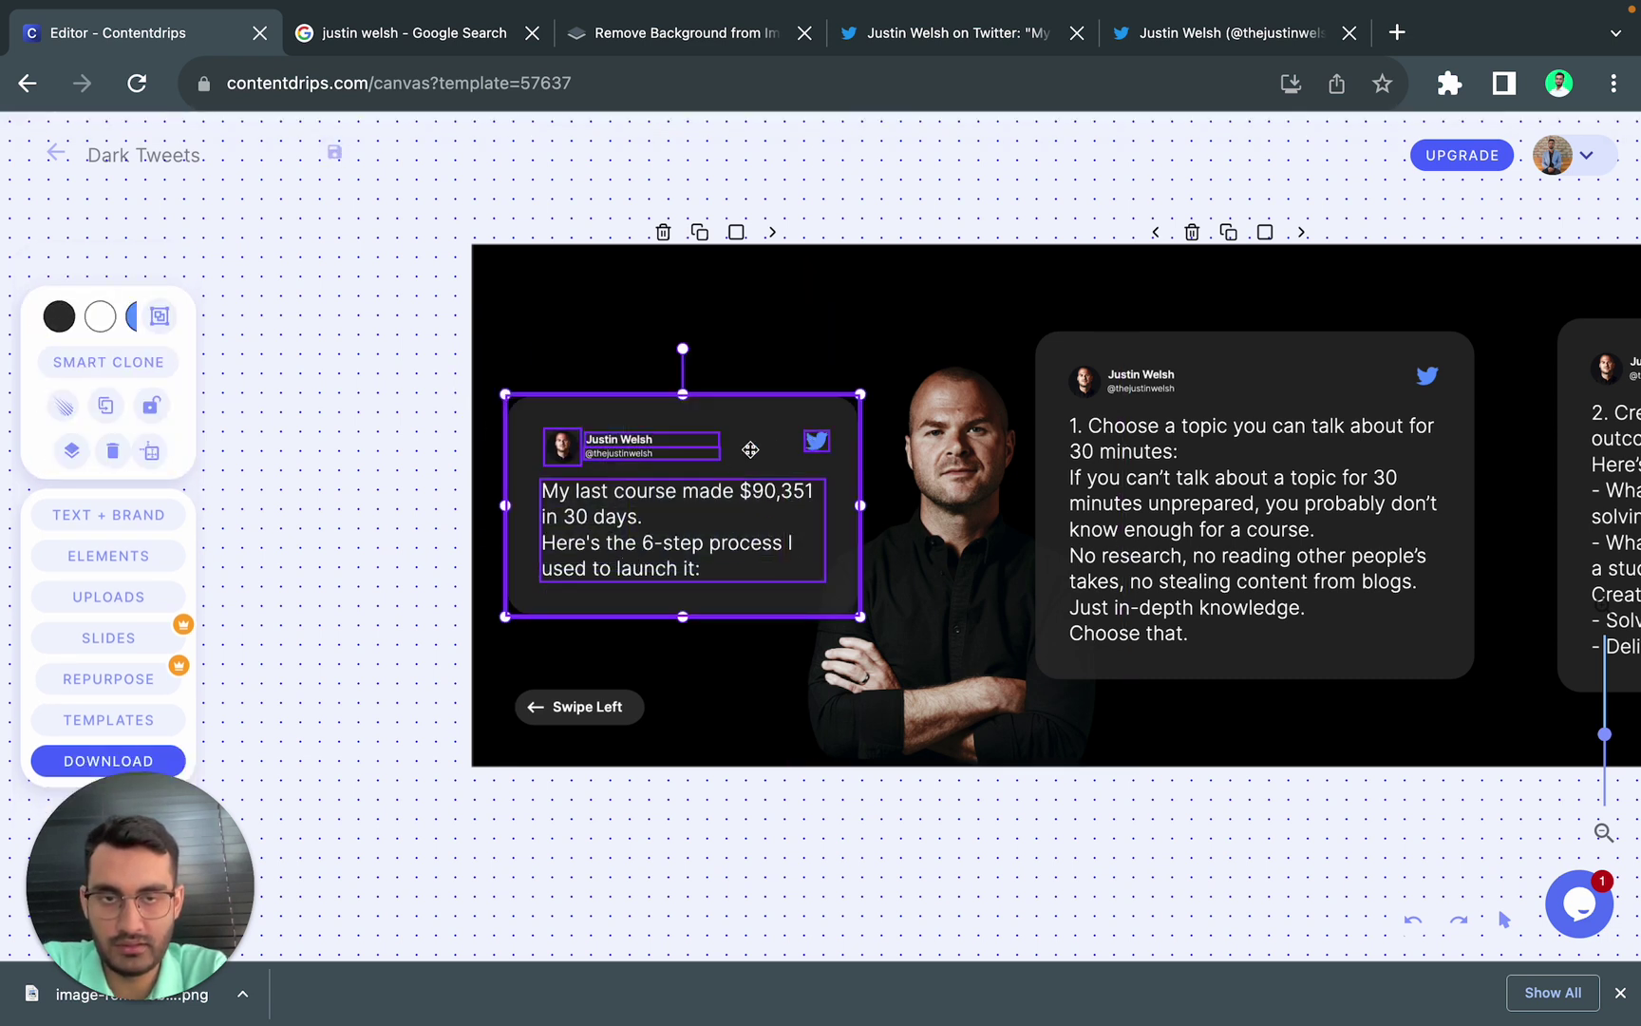
{"action": "left_click_drag", "start_coordinate": [750, 446], "coordinate": [748, 381]}
{"action": "left_click", "coordinate": [696, 663]}
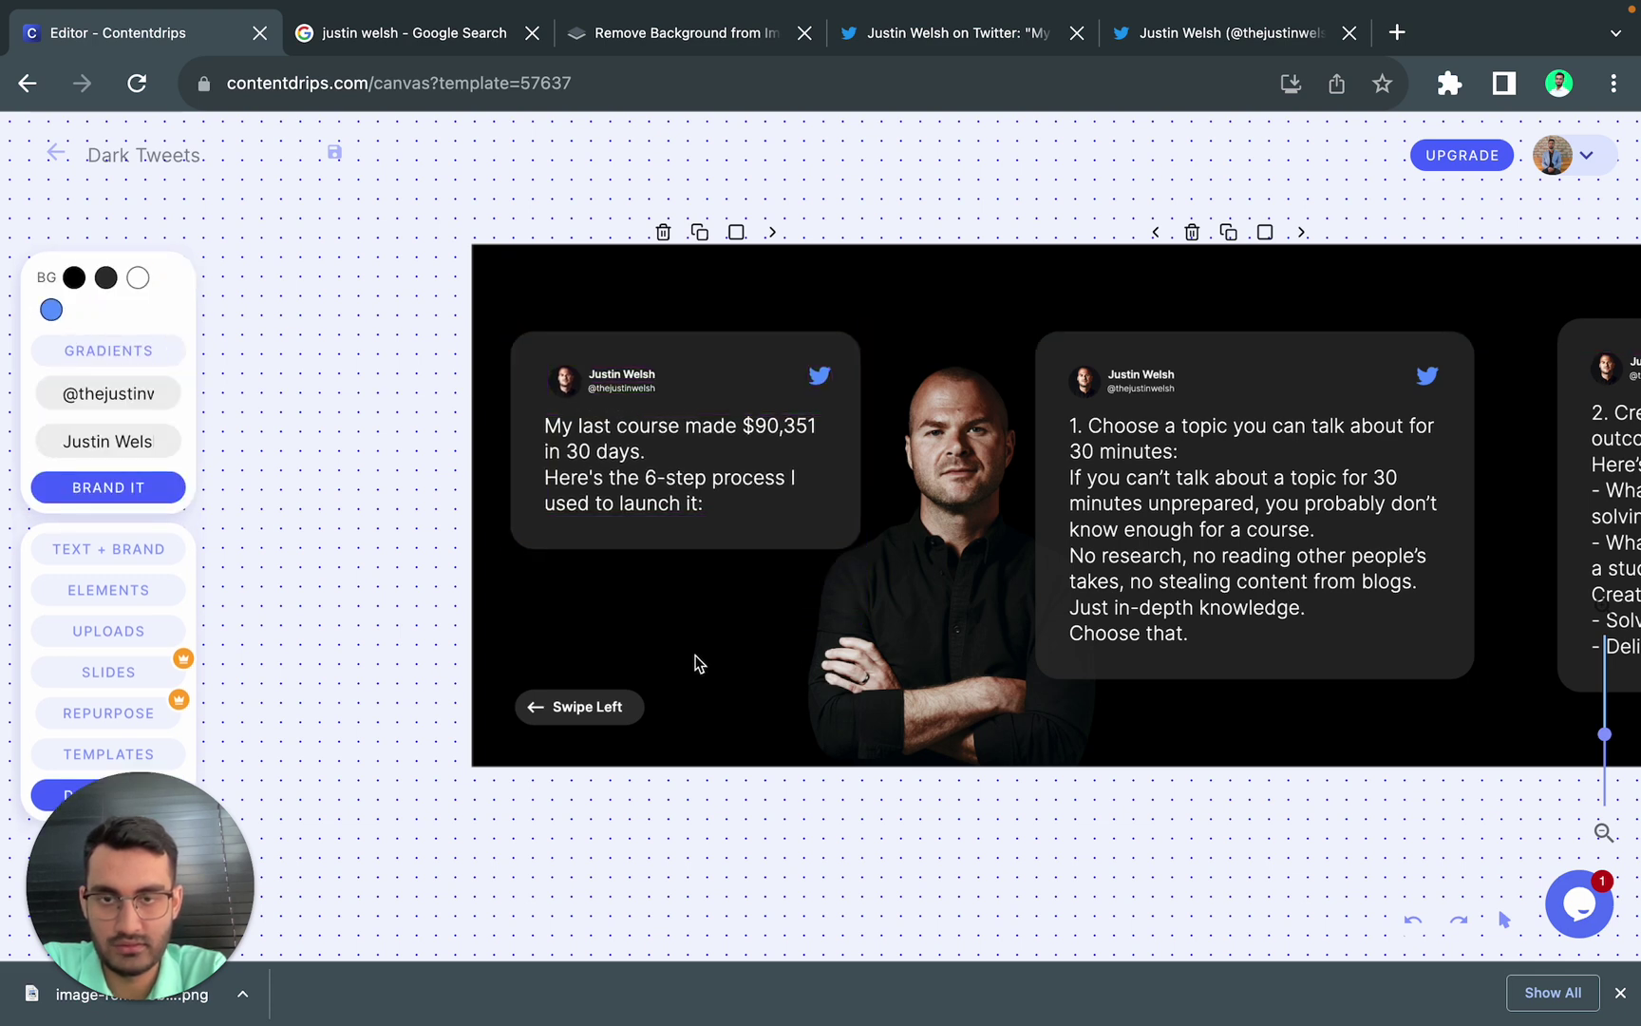
Step: Download the finished carousel both as a PDF and as a set of JPGs
{"action": "scroll", "coordinate": [696, 663], "scroll_direction": "right", "scroll_amount": 10}
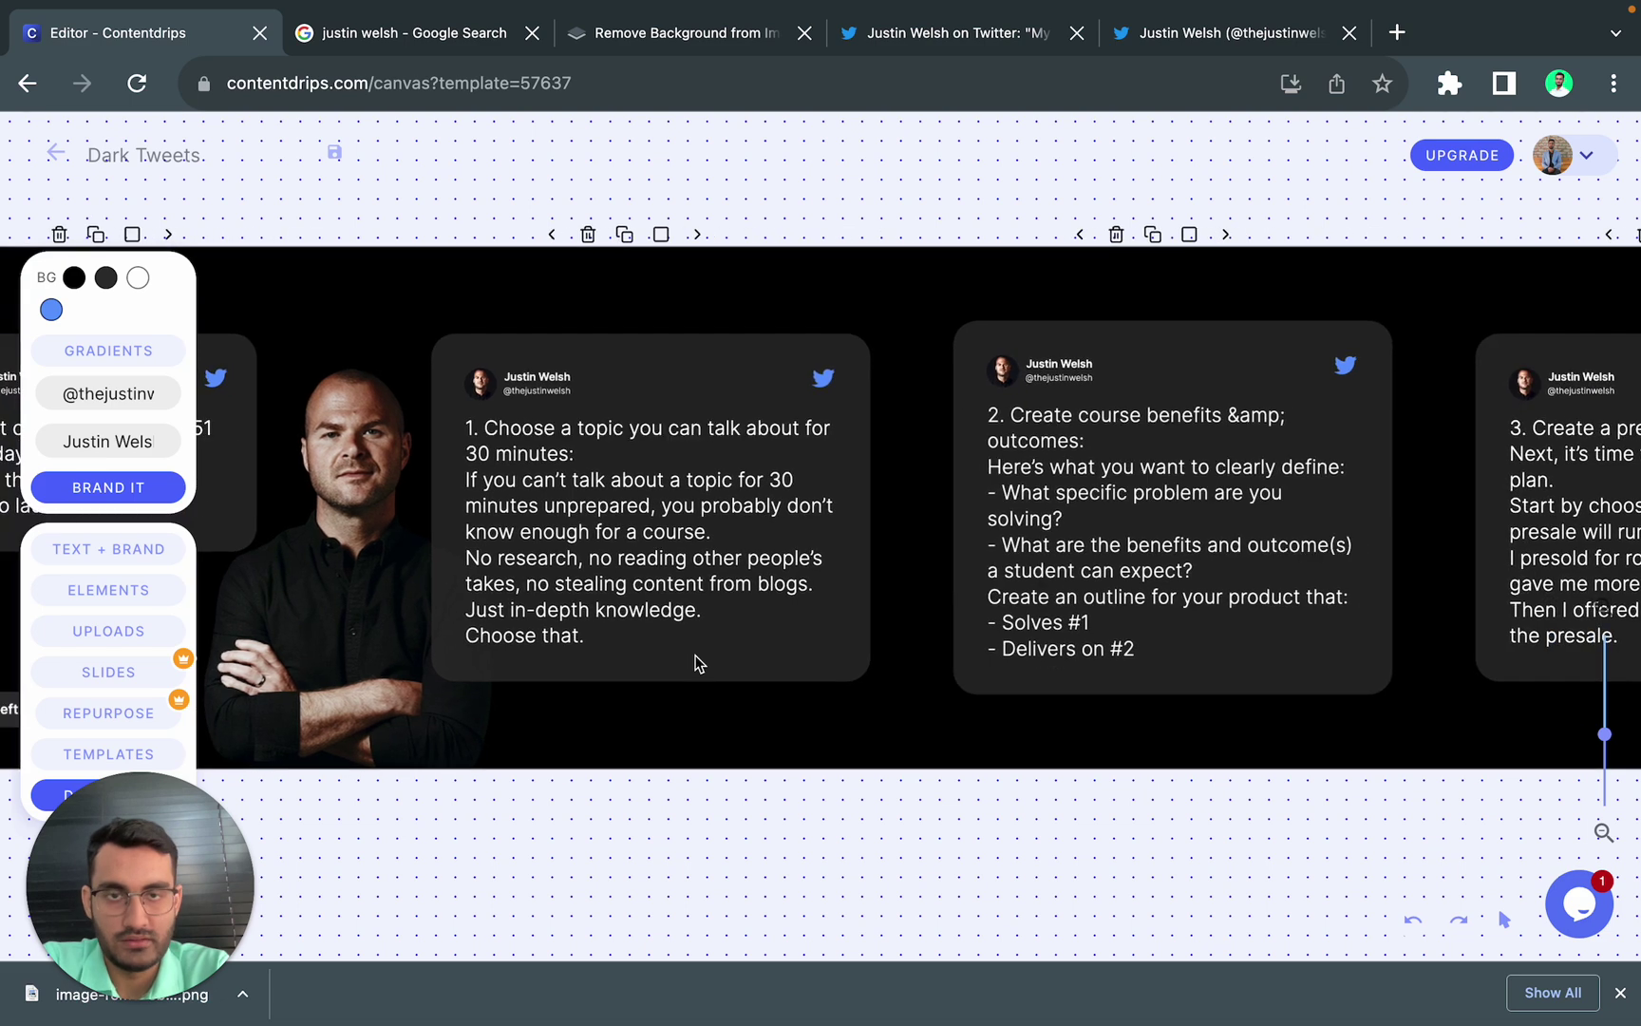
{"action": "scroll", "coordinate": [696, 663], "scroll_direction": "right", "scroll_amount": 14}
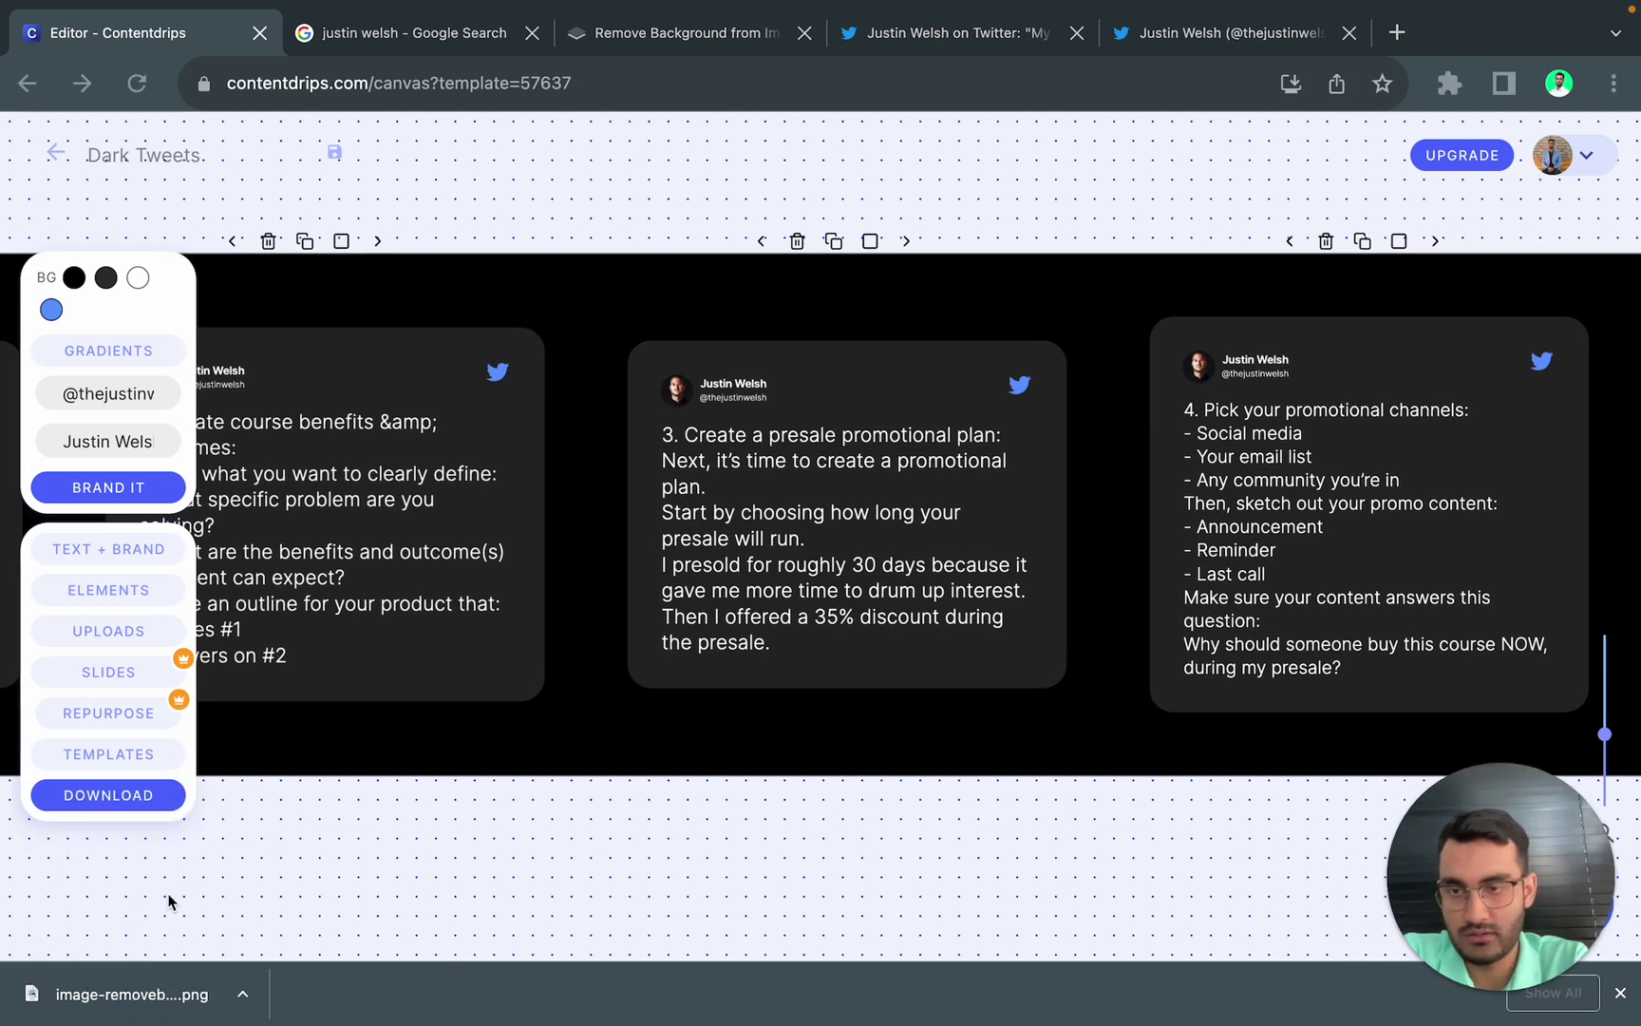
{"action": "left_click", "coordinate": [136, 796]}
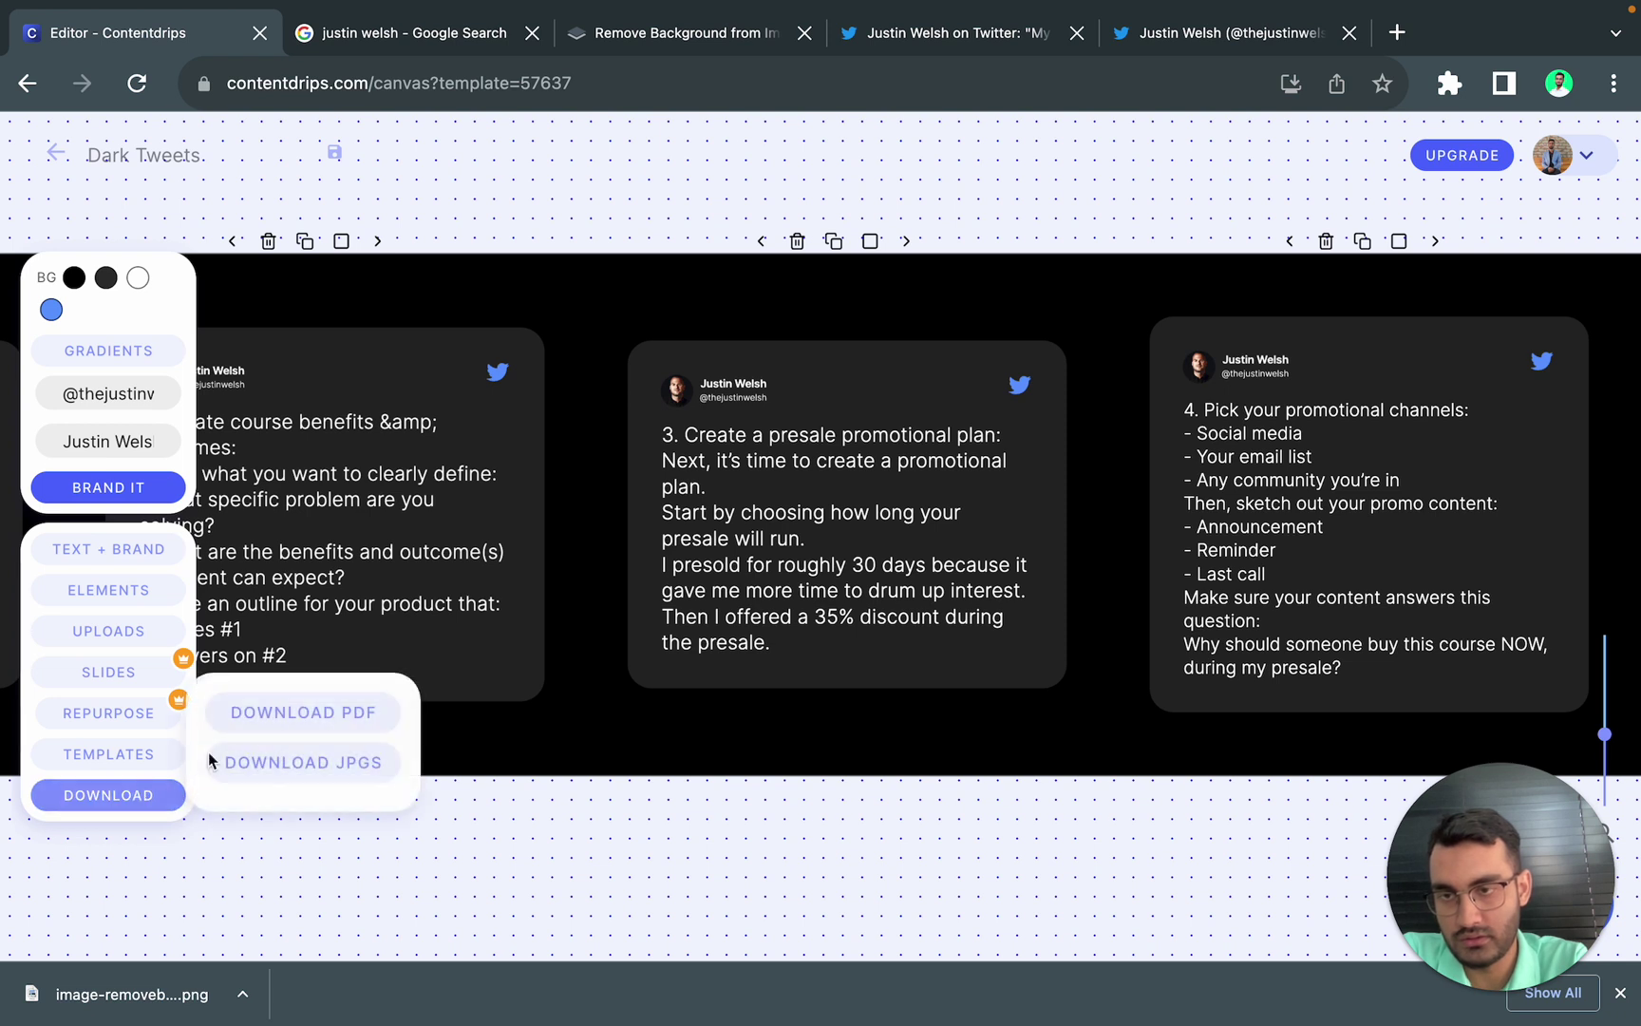
{"action": "left_click", "coordinate": [340, 722]}
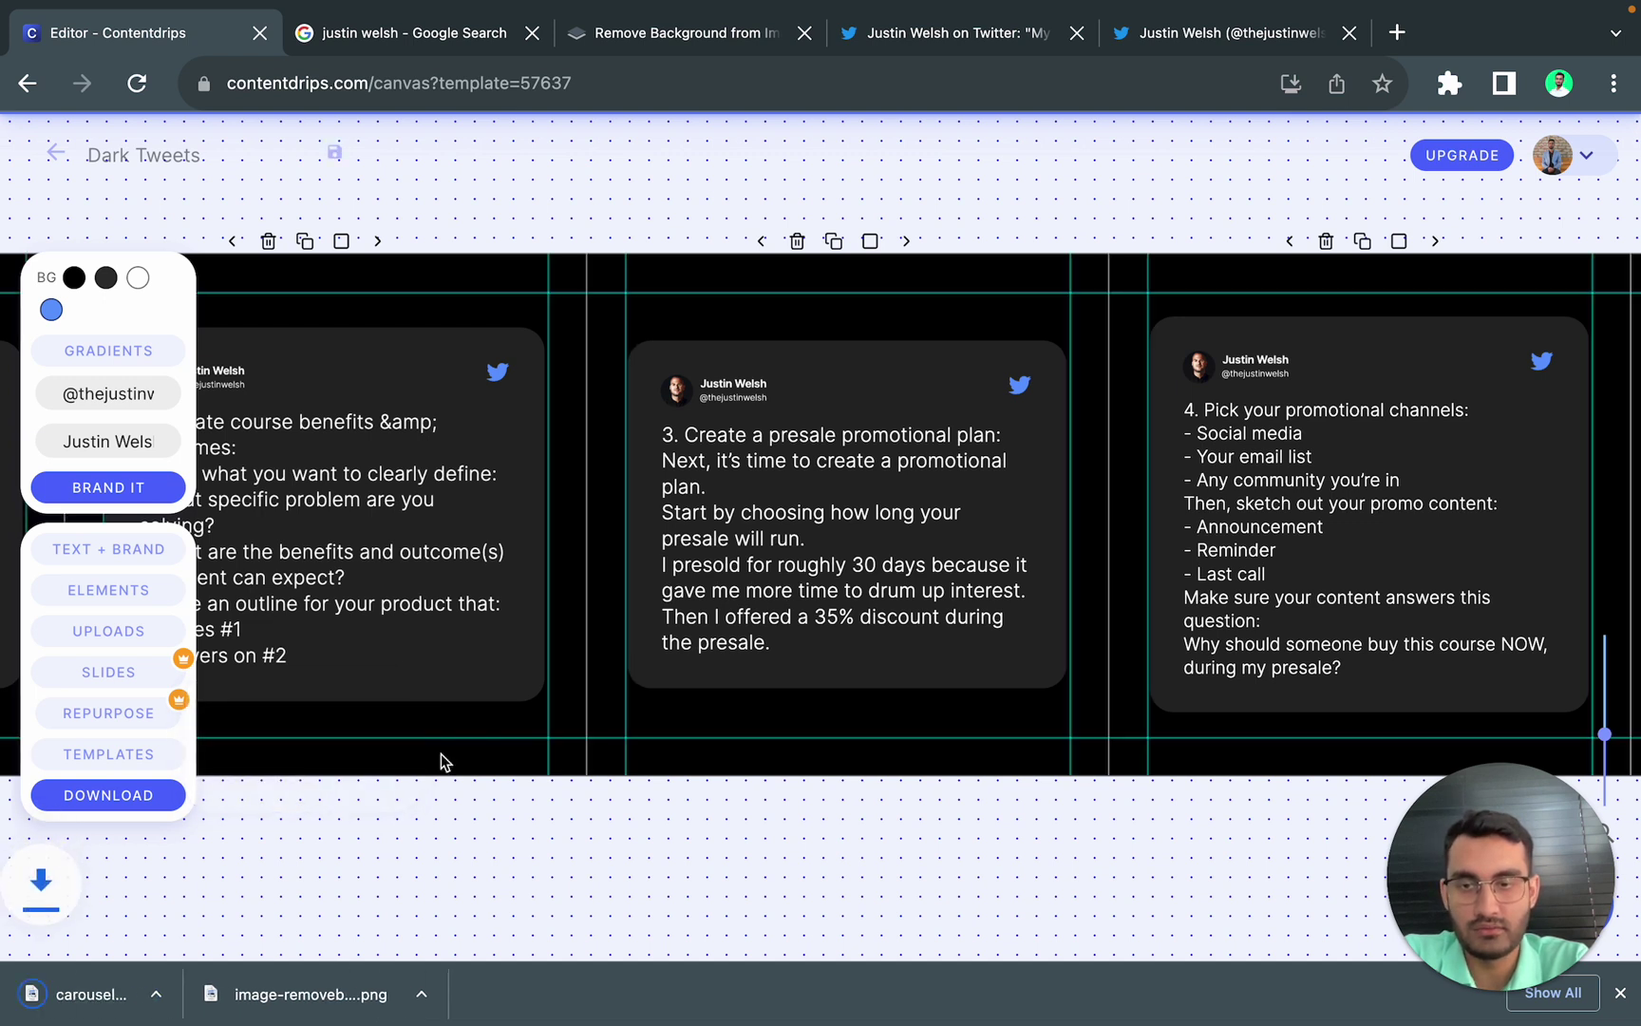
{"action": "left_click", "coordinate": [142, 796]}
{"action": "left_click", "coordinate": [332, 777]}
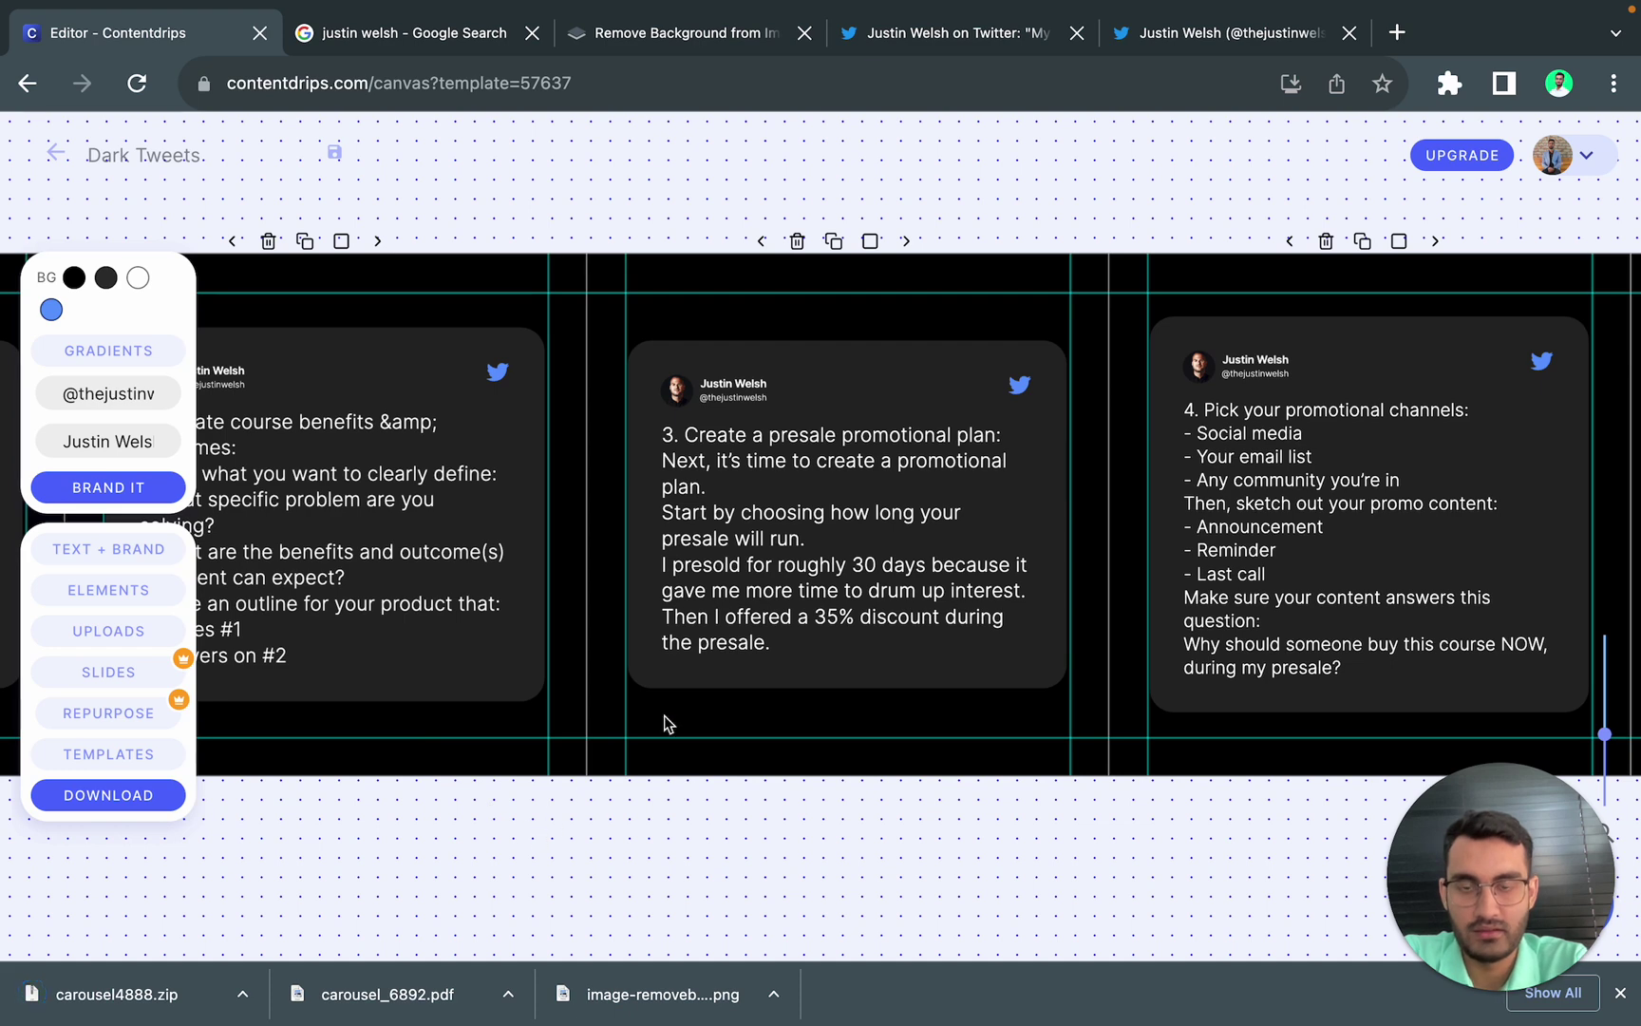
Step: Review the whole carousel from the opening tweet slide to the closing "Found this post helpful?" slide and back
{"action": "scroll", "coordinate": [956, 424], "scroll_direction": "down", "scroll_amount": 5}
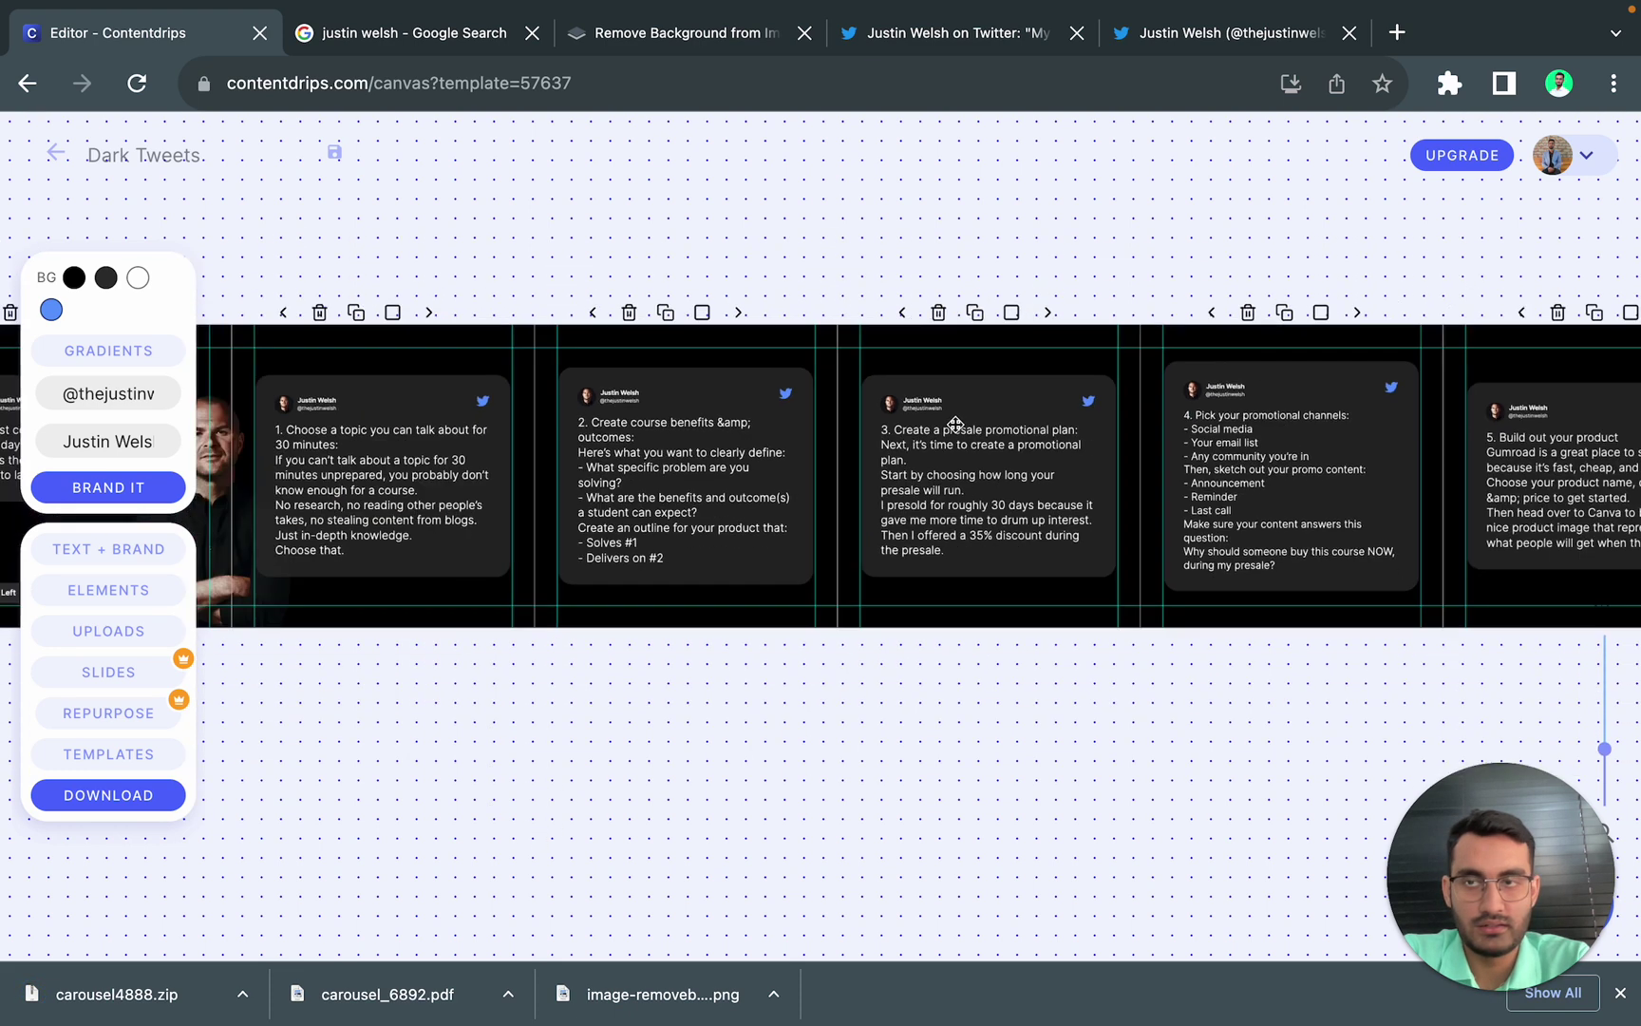
{"action": "scroll", "coordinate": [955, 424], "scroll_direction": "right", "scroll_amount": 6}
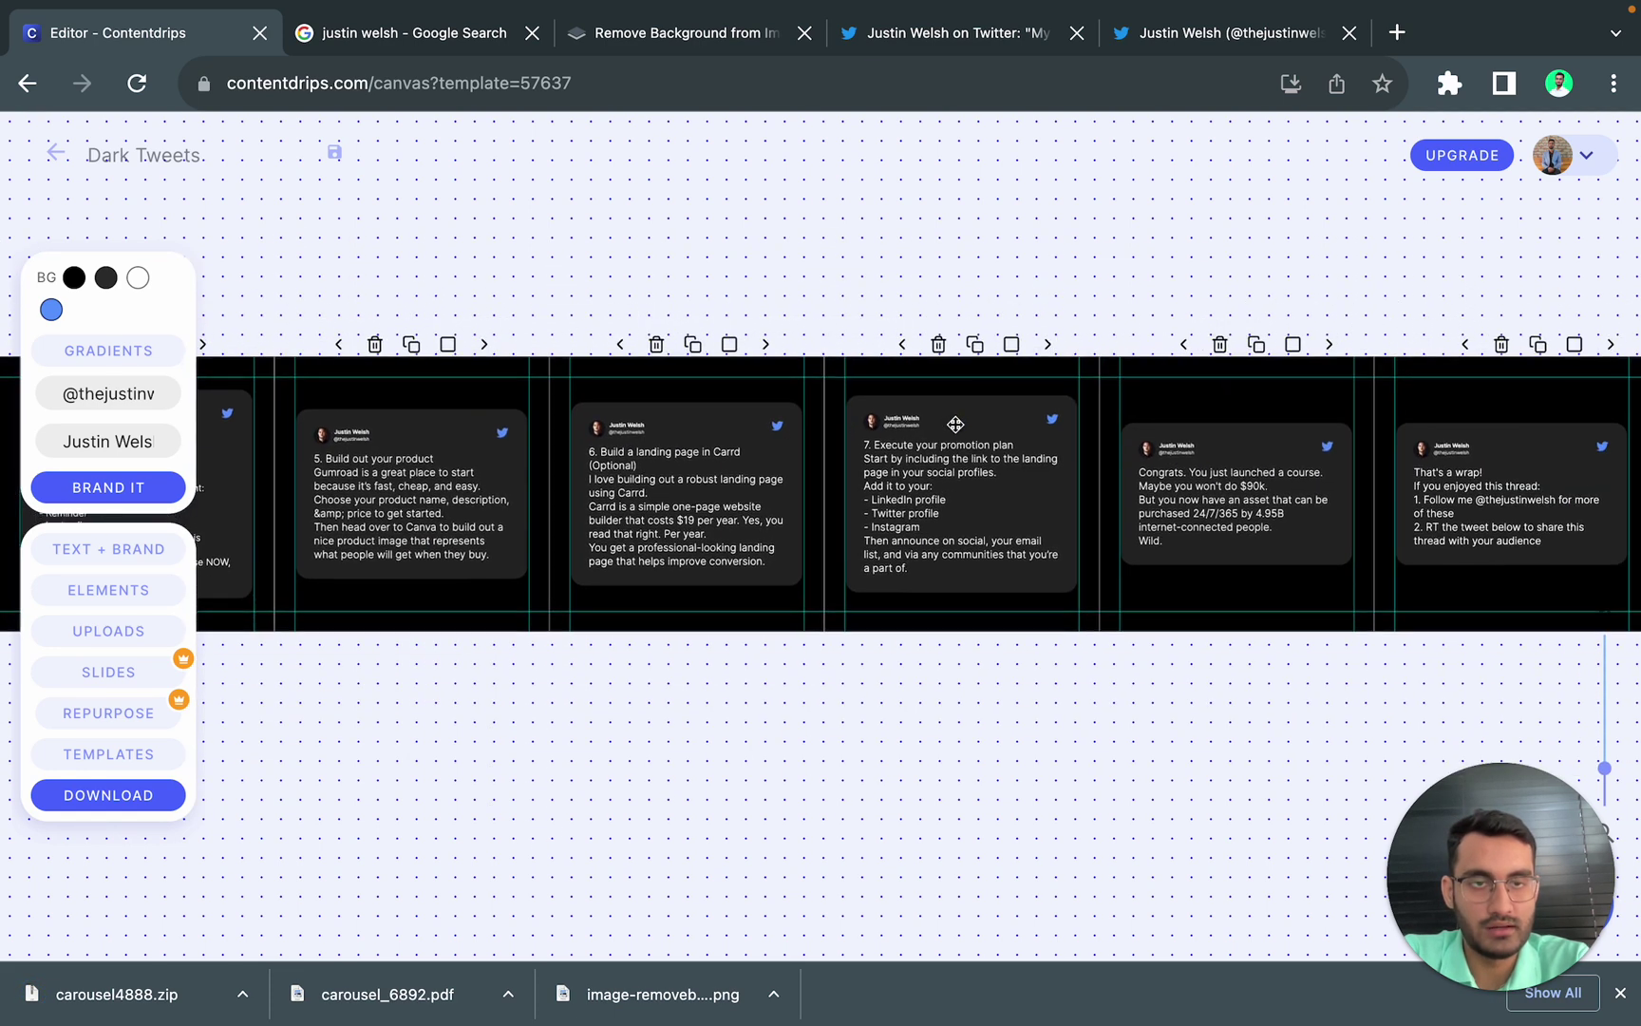
{"action": "scroll", "coordinate": [956, 425], "scroll_direction": "right", "scroll_amount": 4}
{"action": "scroll", "coordinate": [955, 425], "scroll_direction": "up", "scroll_amount": 3}
{"action": "scroll", "coordinate": [955, 425], "scroll_direction": "right", "scroll_amount": 5}
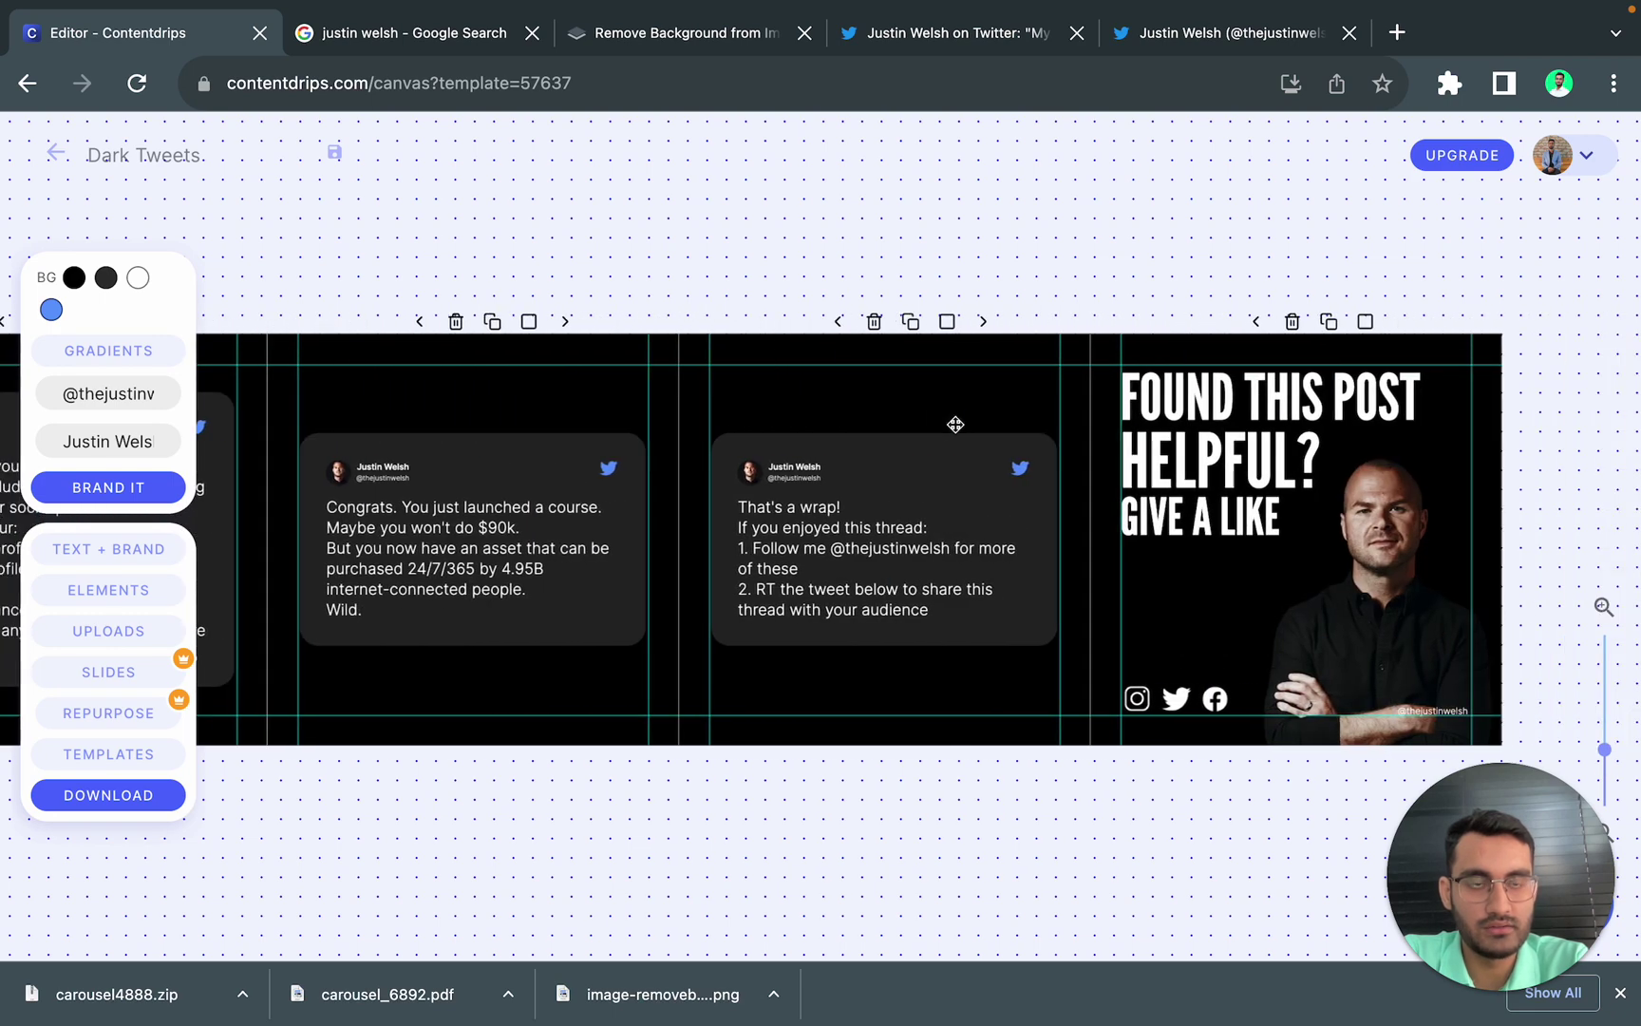
{"action": "scroll", "coordinate": [955, 424], "scroll_direction": "left", "scroll_amount": 10}
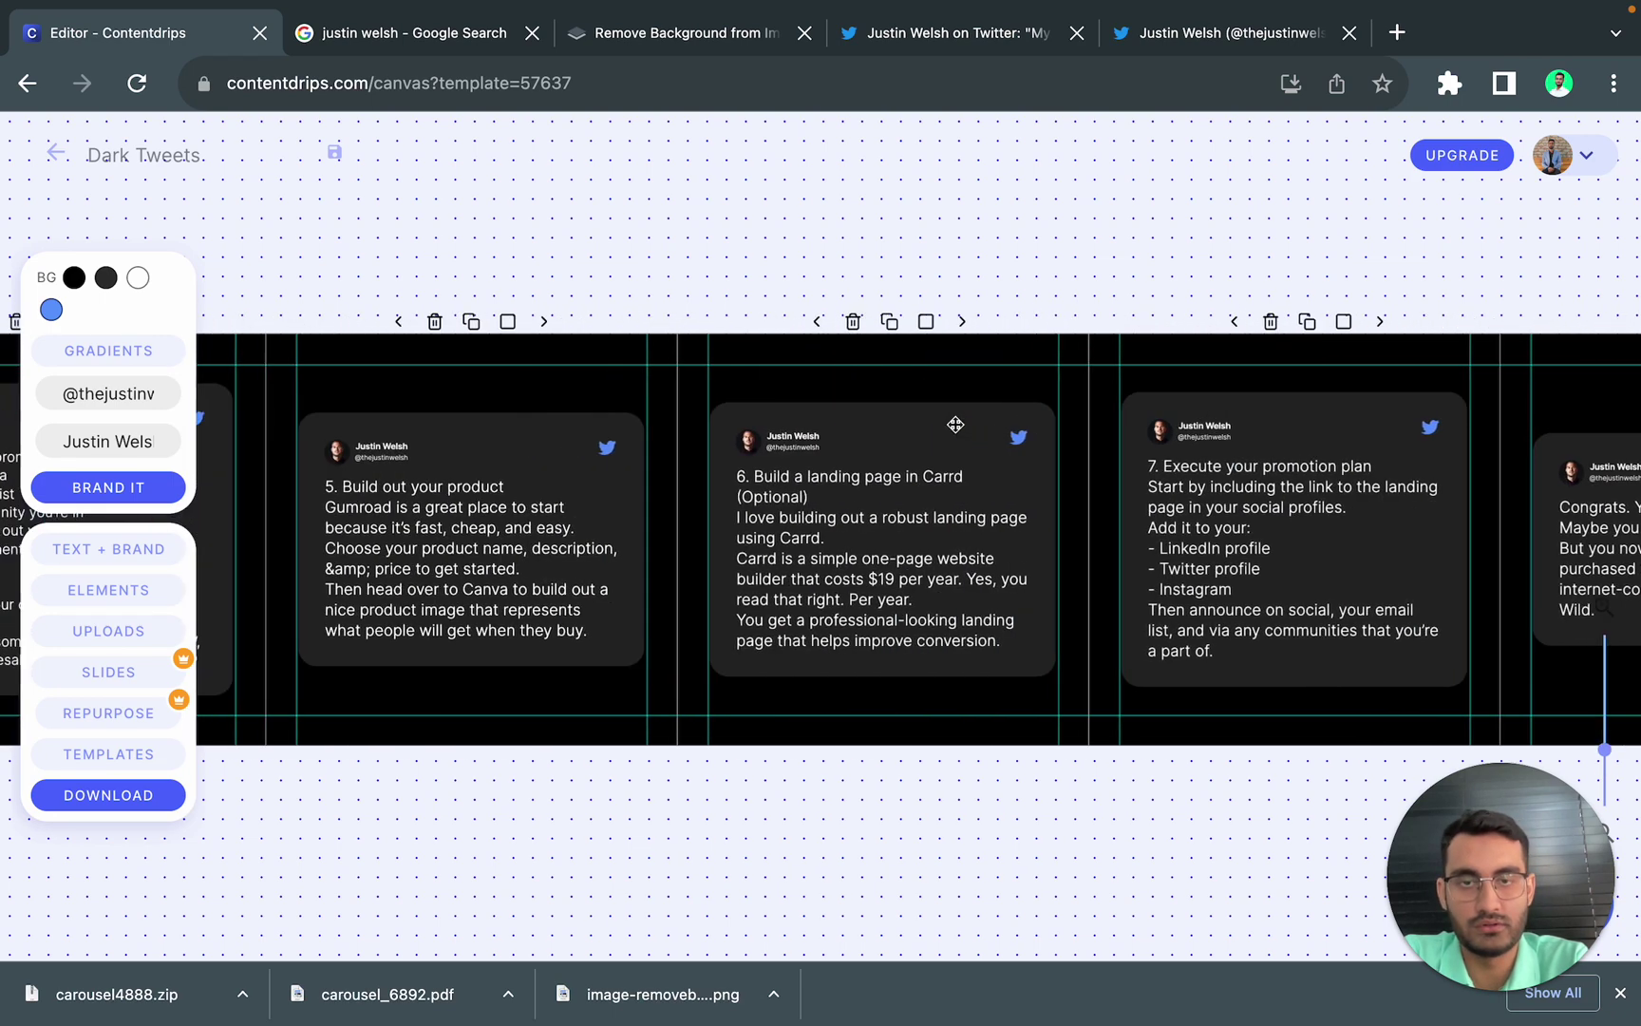
{"action": "scroll", "coordinate": [956, 425], "scroll_direction": "left", "scroll_amount": 8}
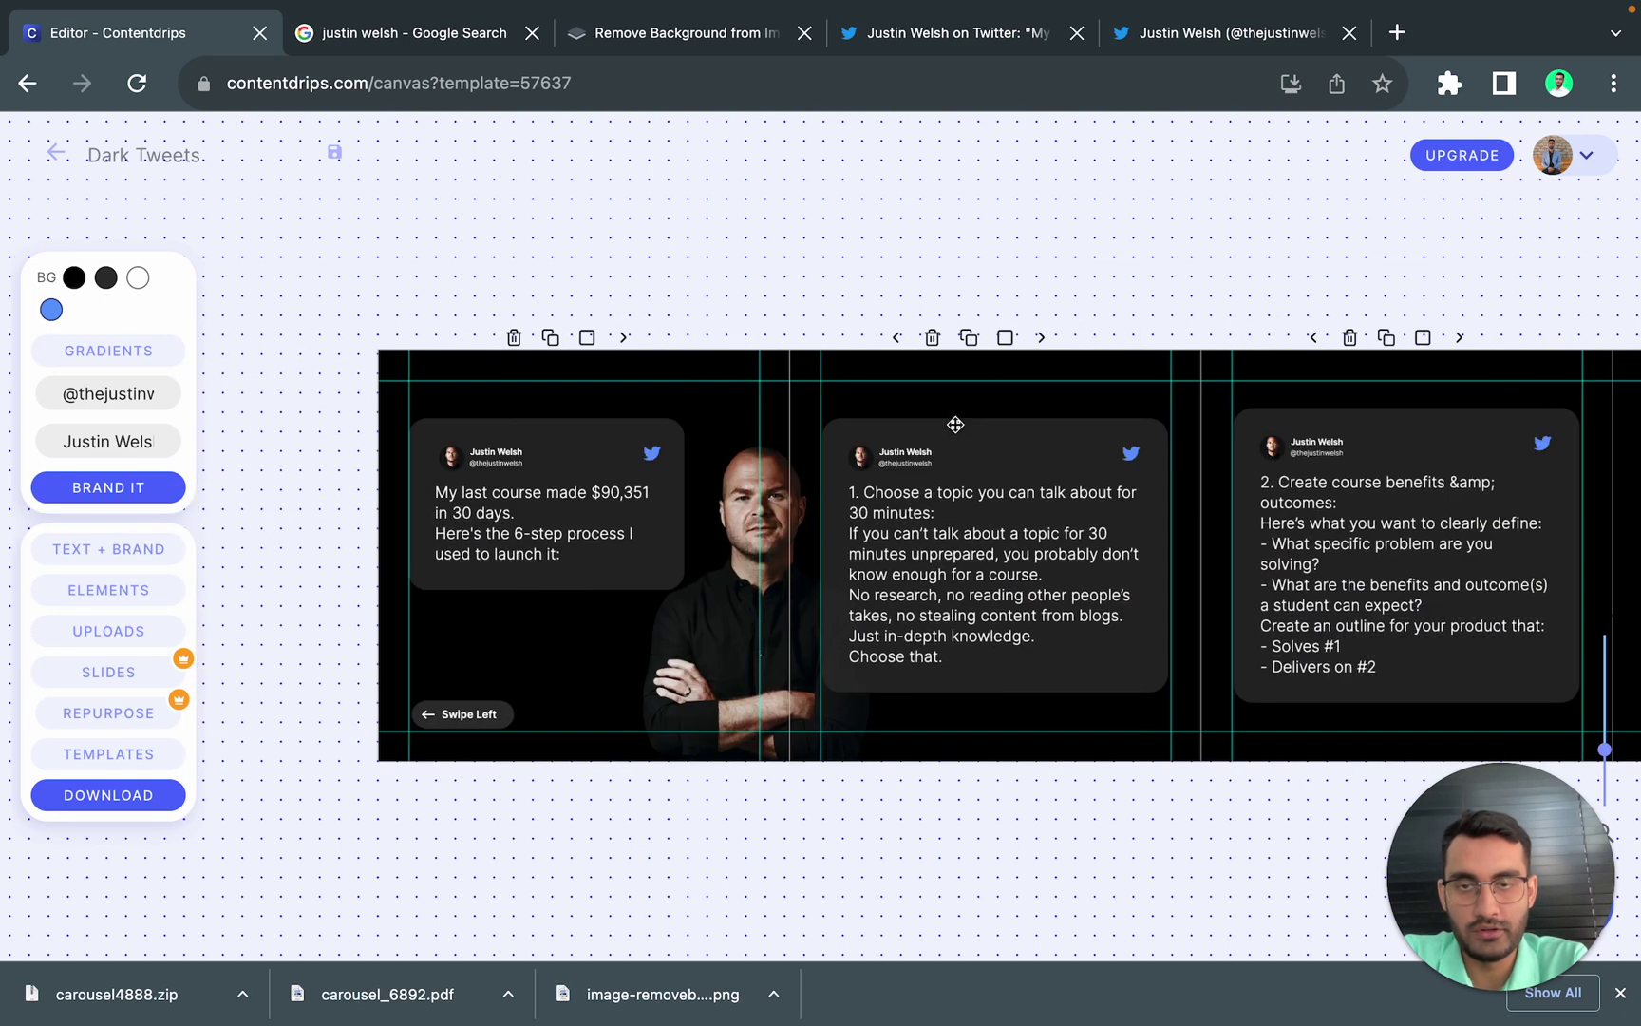
{"action": "scroll", "coordinate": [778, 594], "scroll_direction": "up", "scroll_amount": 3}
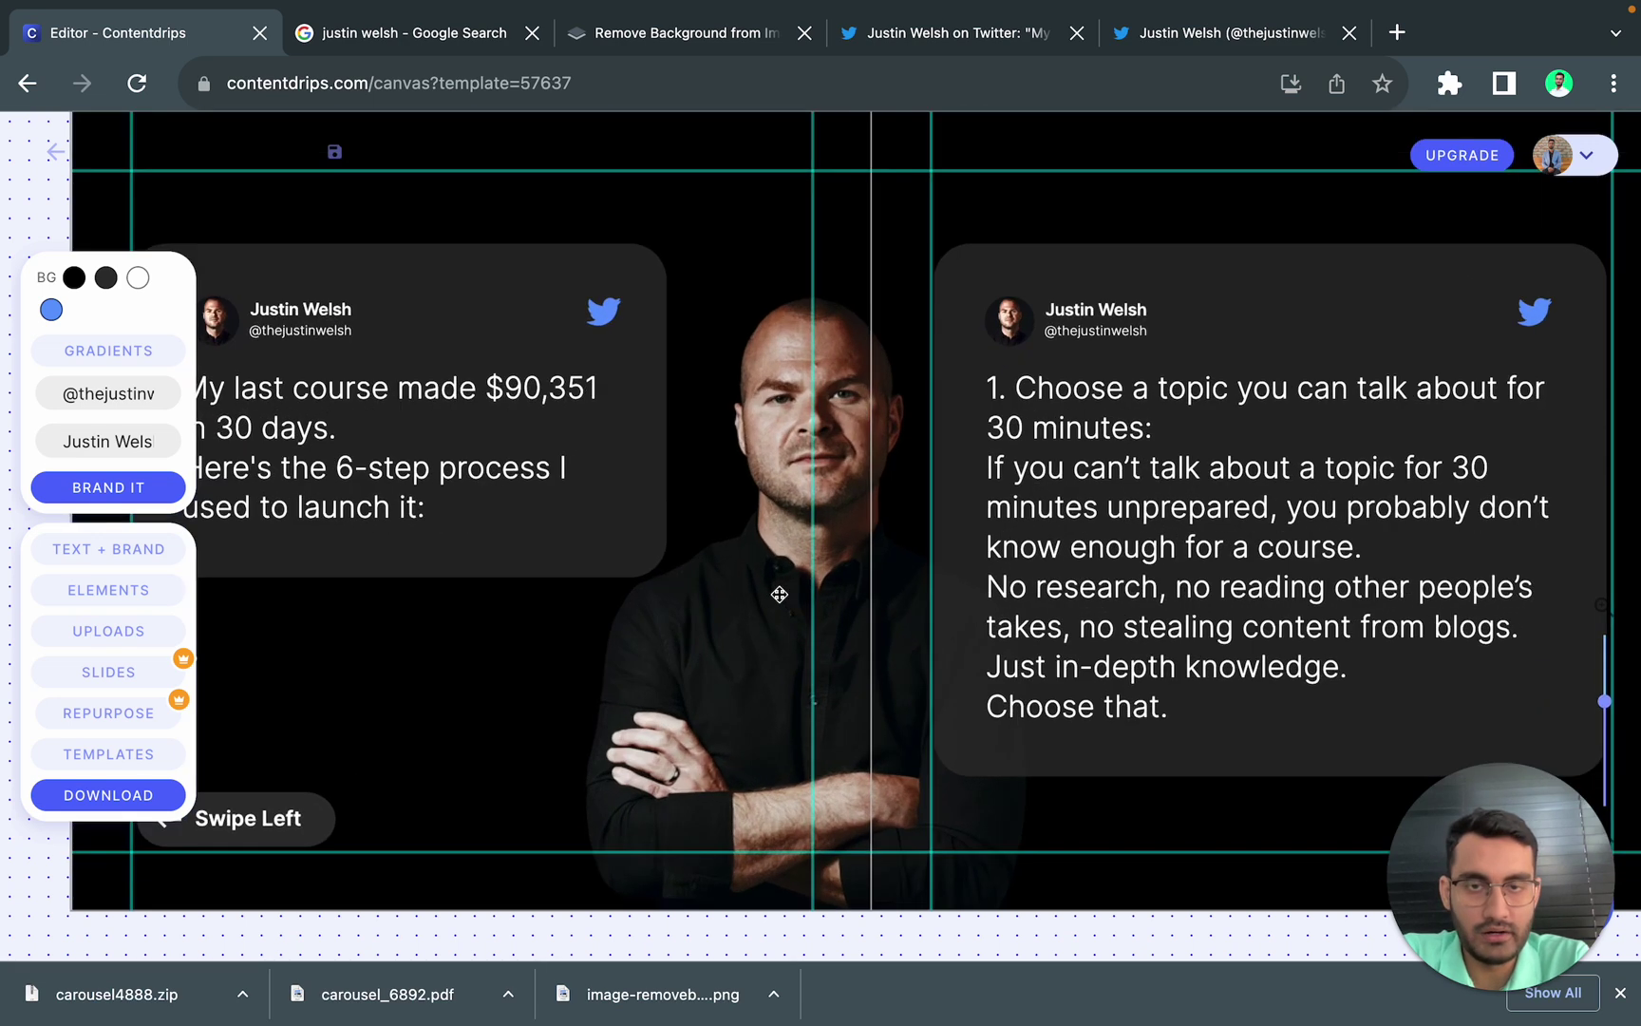
{"action": "scroll", "coordinate": [853, 675], "scroll_direction": "down", "scroll_amount": 3}
{"action": "scroll", "coordinate": [853, 674], "scroll_direction": "right", "scroll_amount": 8}
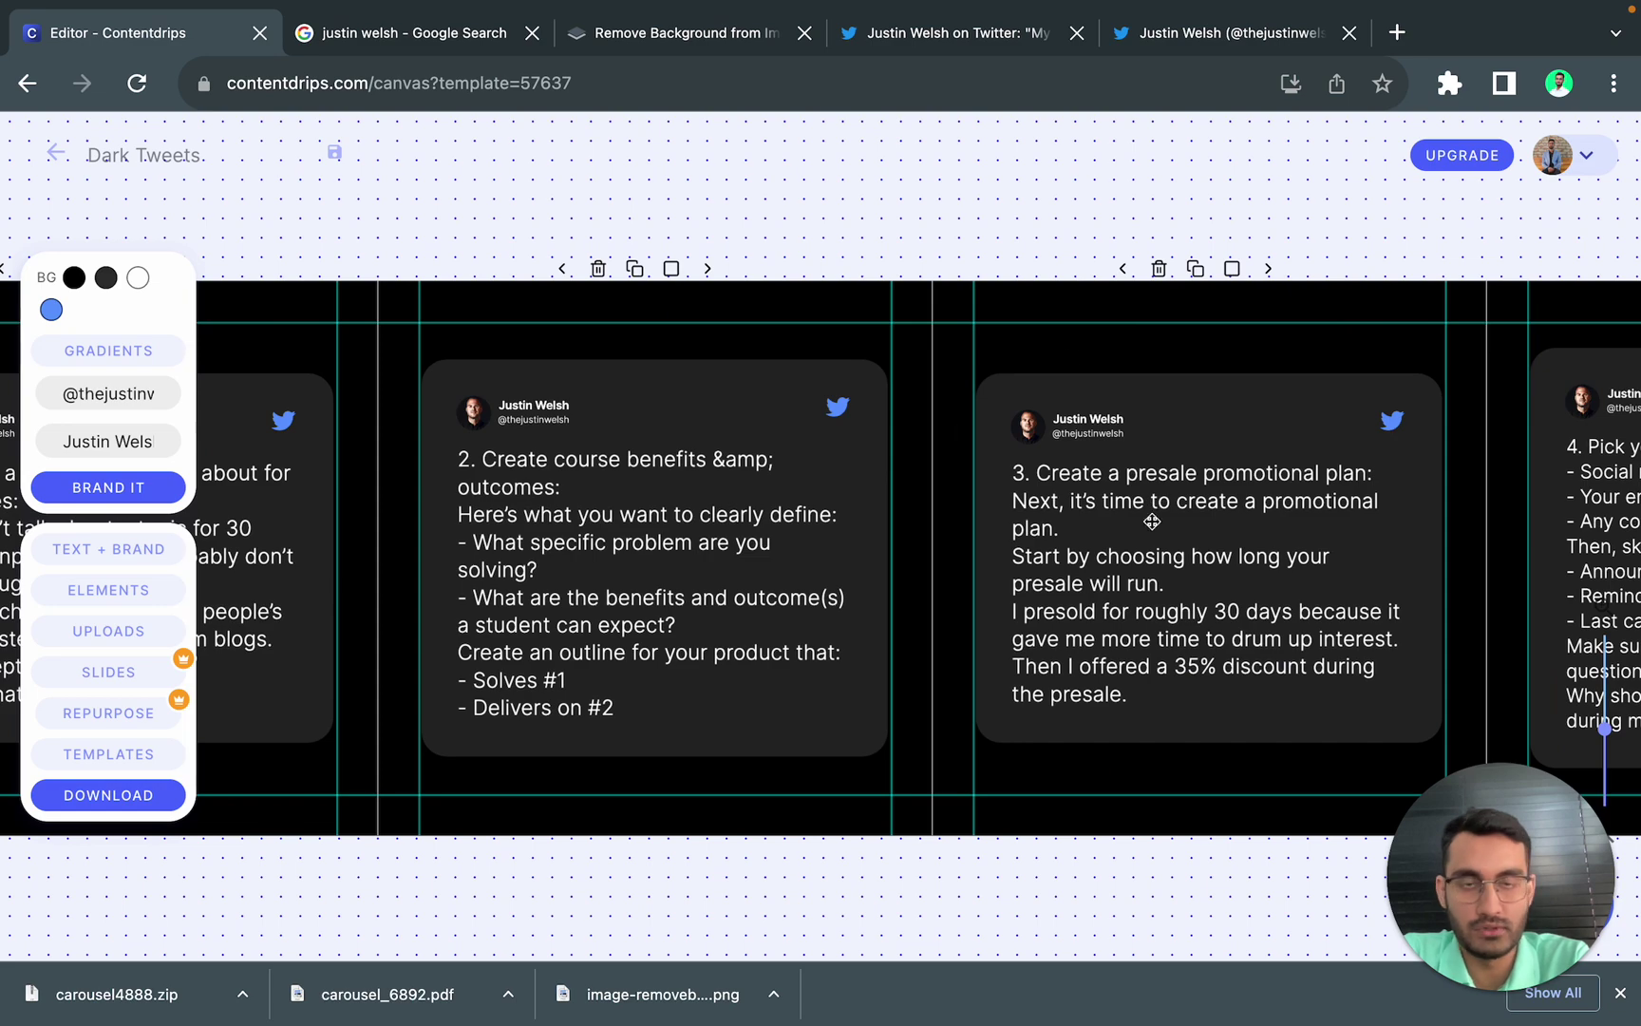
{"action": "scroll", "coordinate": [1407, 488], "scroll_direction": "right", "scroll_amount": 8}
{"action": "scroll", "coordinate": [1409, 490], "scroll_direction": "down", "scroll_amount": 2}
{"action": "scroll", "coordinate": [1408, 493], "scroll_direction": "right", "scroll_amount": 4}
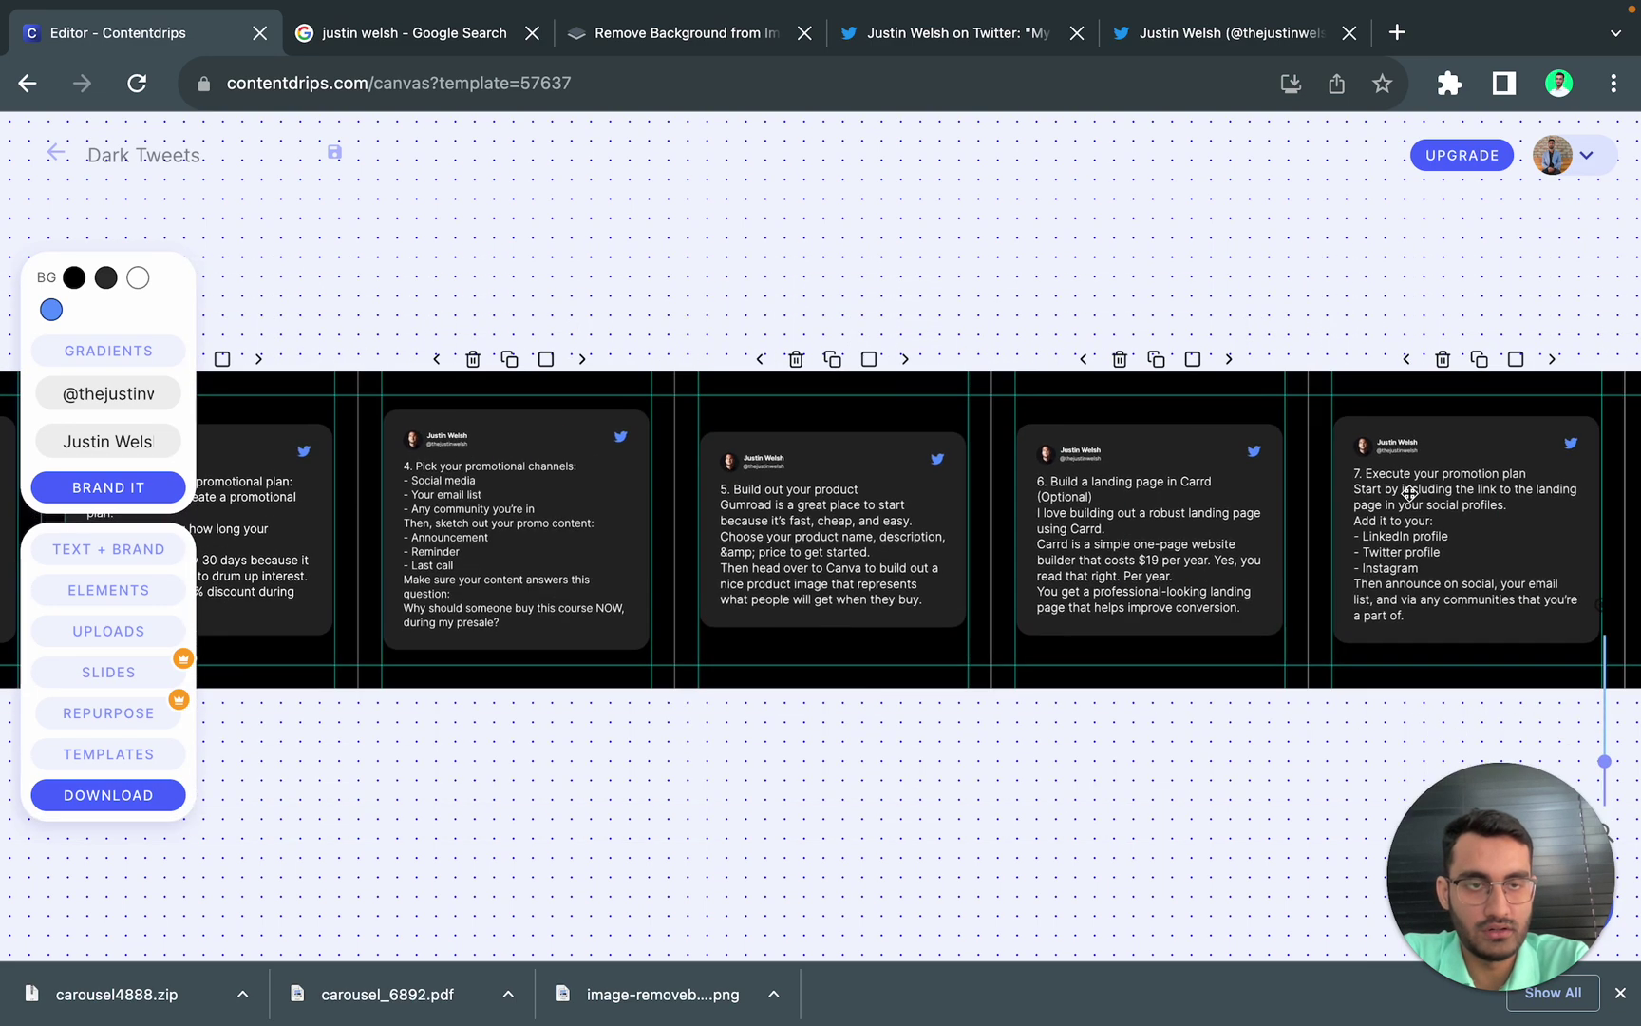
{"action": "scroll", "coordinate": [1409, 493], "scroll_direction": "right", "scroll_amount": 8}
{"action": "scroll", "coordinate": [1249, 534], "scroll_direction": "up", "scroll_amount": 3}
{"action": "scroll", "coordinate": [1239, 539], "scroll_direction": "left", "scroll_amount": 10}
{"action": "scroll", "coordinate": [1244, 537], "scroll_direction": "up", "scroll_amount": 2}
{"action": "scroll", "coordinate": [1244, 537], "scroll_direction": "left", "scroll_amount": 20}
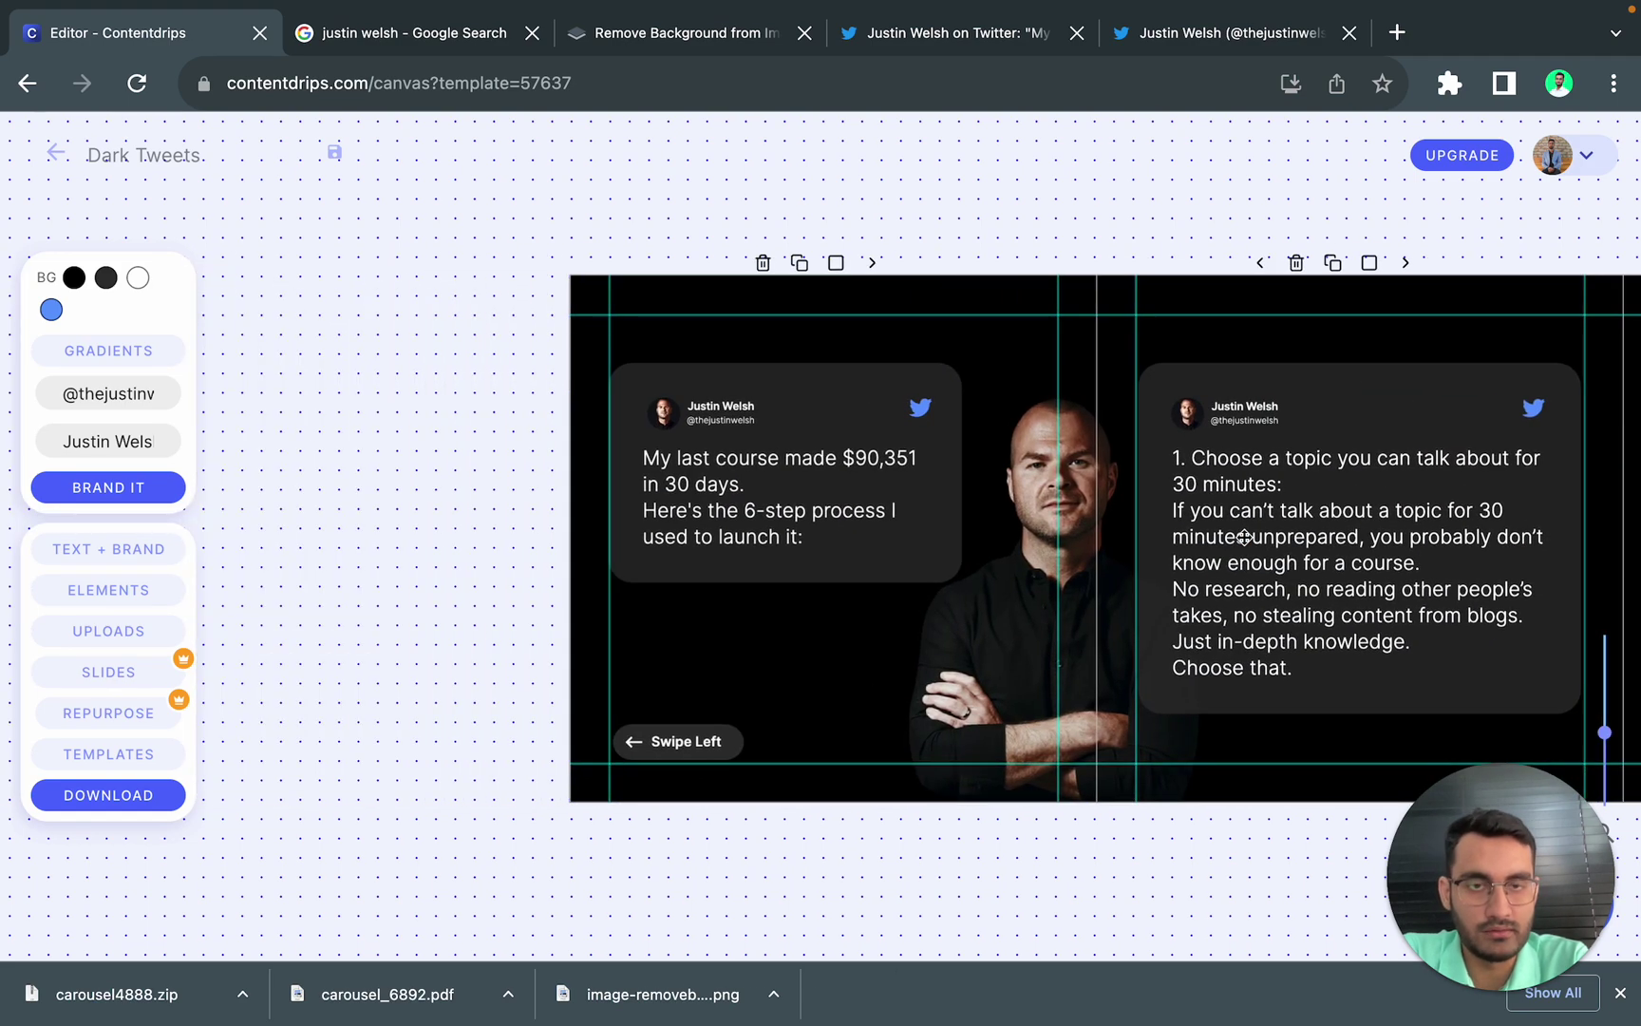
{"action": "scroll", "coordinate": [1244, 538], "scroll_direction": "down", "scroll_amount": 1}
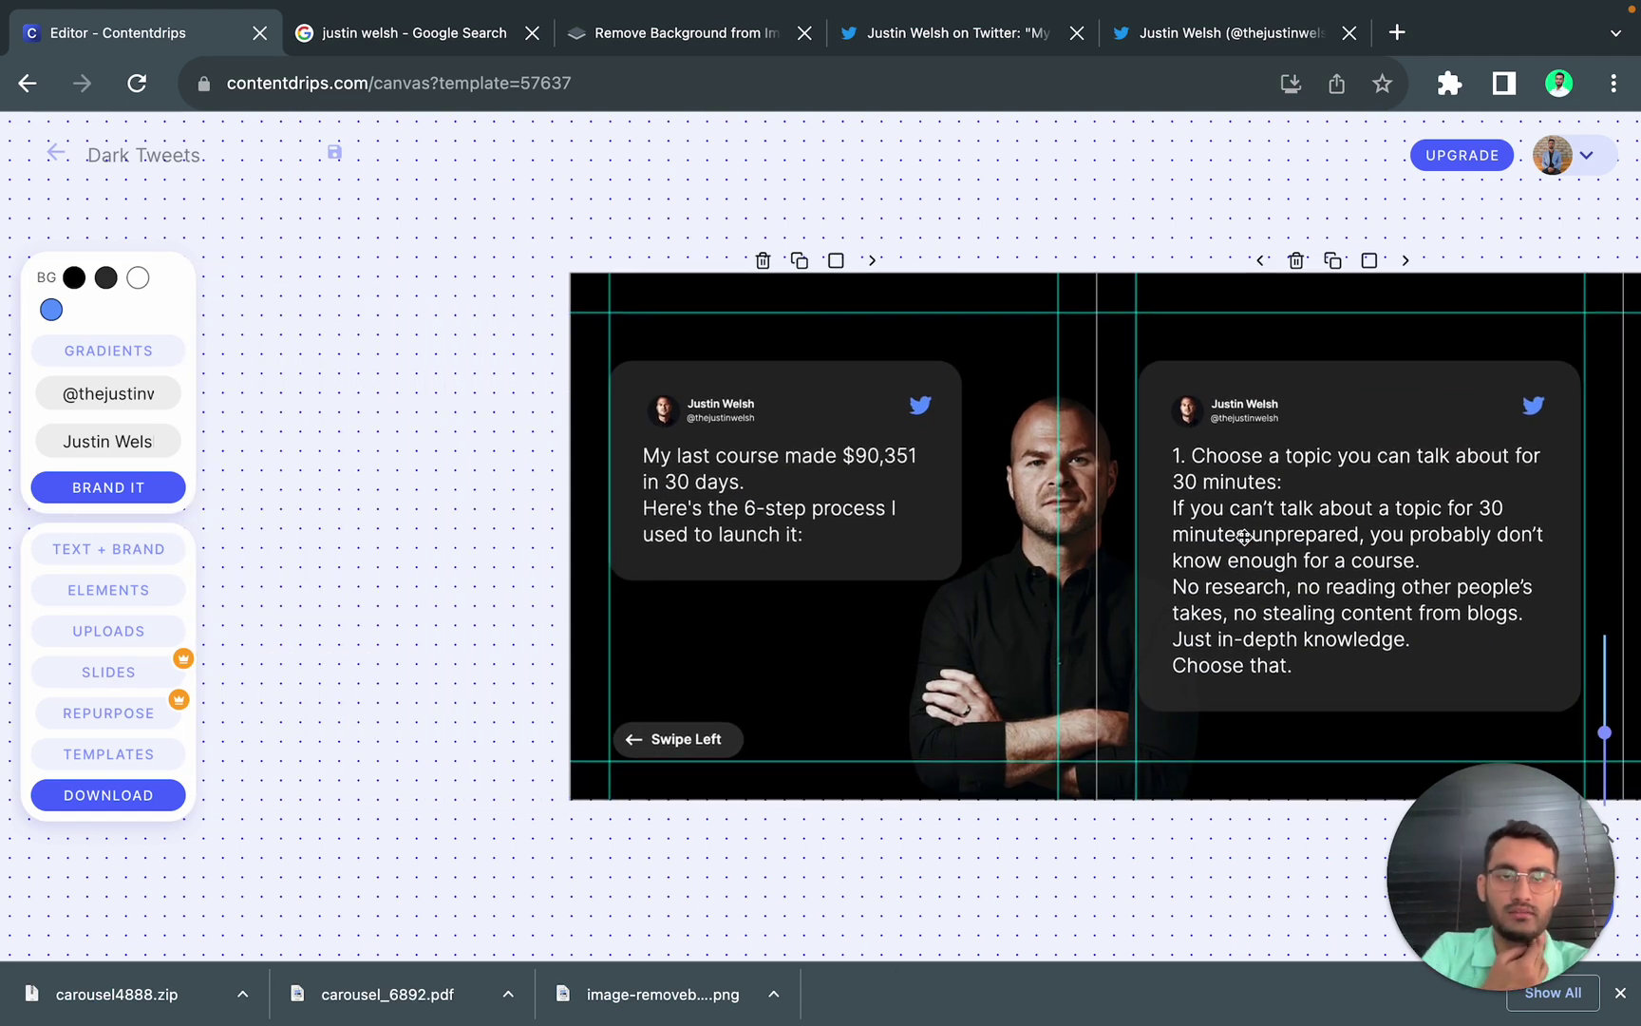